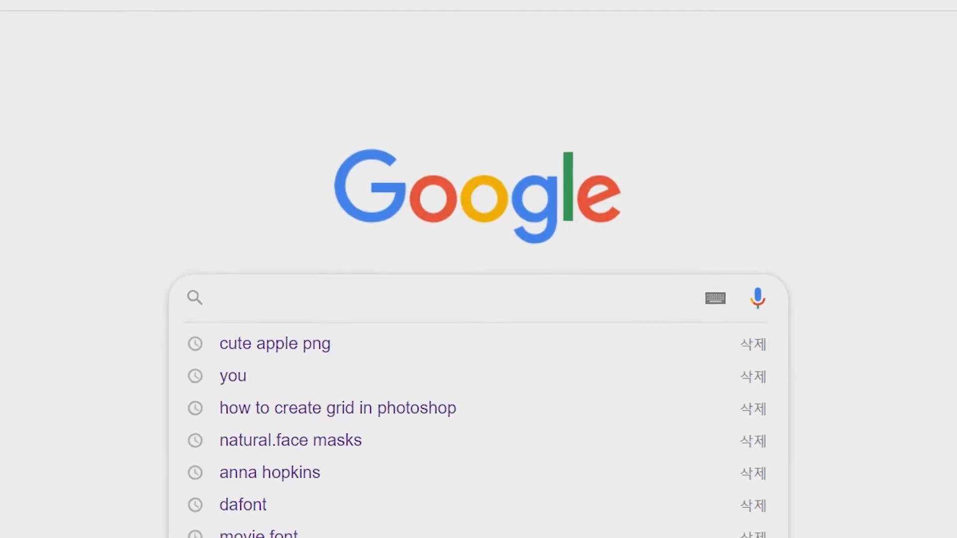
# - Search Google Images for "apple cute png"
pyautogui.write('cute png')
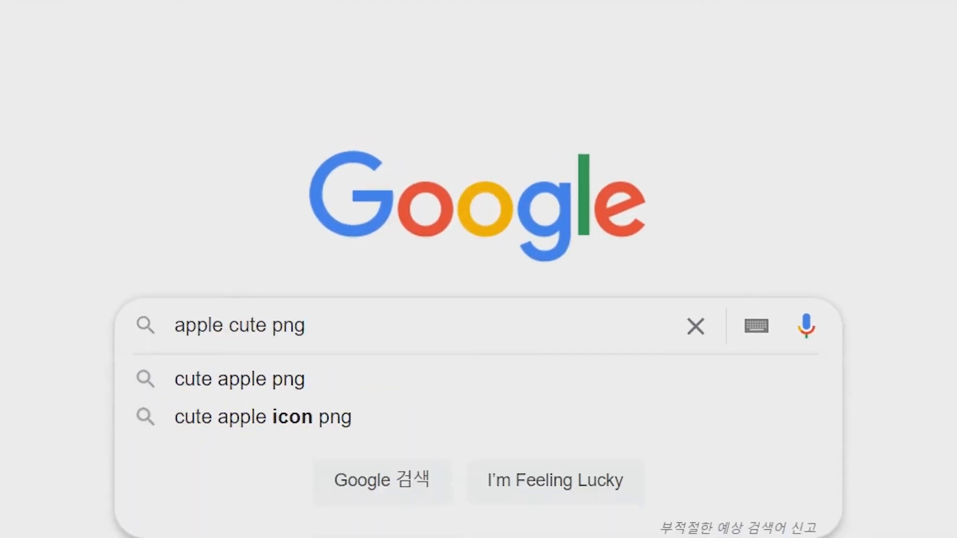
pyautogui.press('Return')
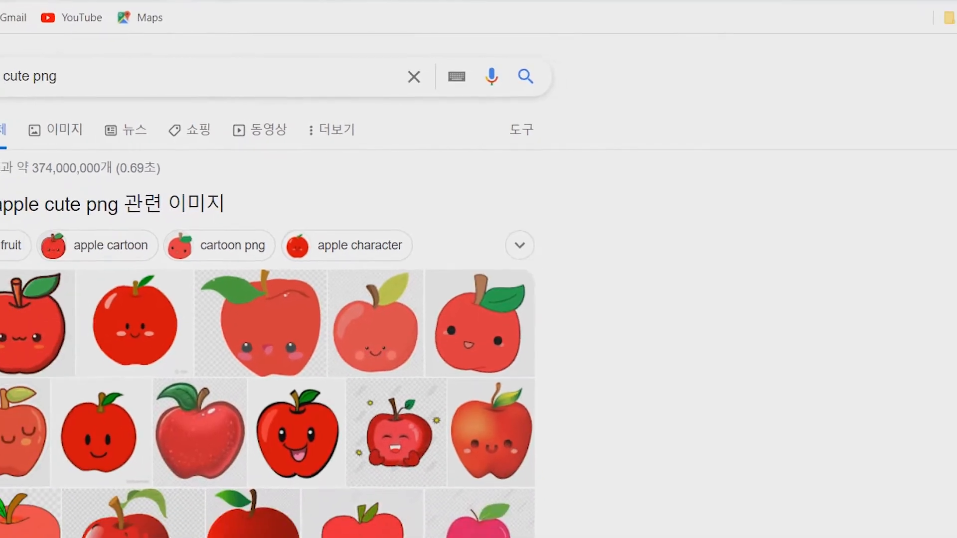
pyautogui.click(19, 129)
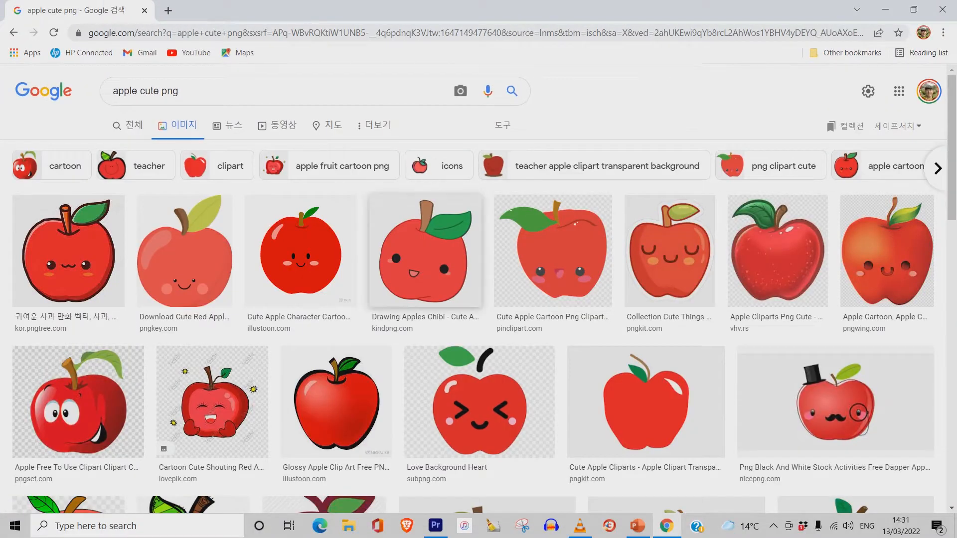
# - Open the cute red apple with the yellow-green leaf and copy the image
pyautogui.scroll(-1, 425, 240)
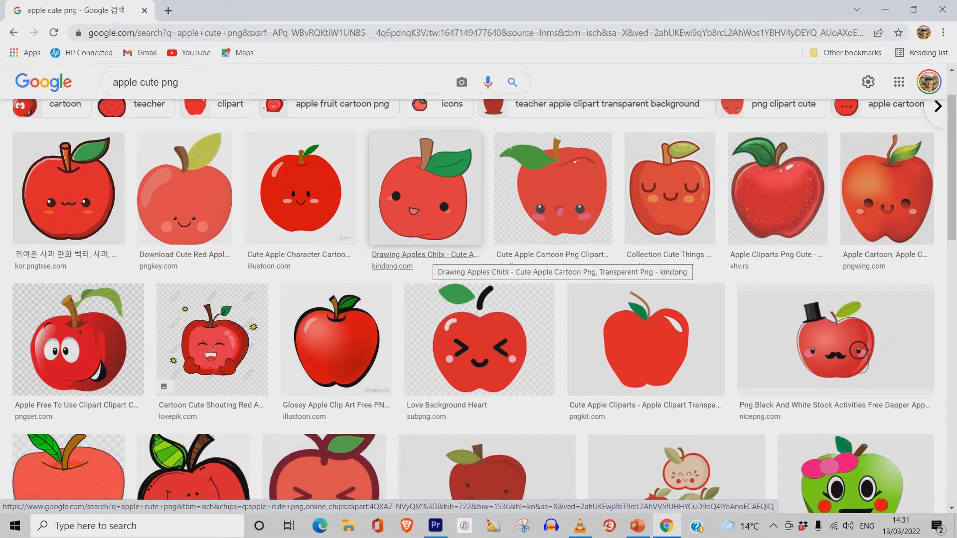
pyautogui.click(184, 189)
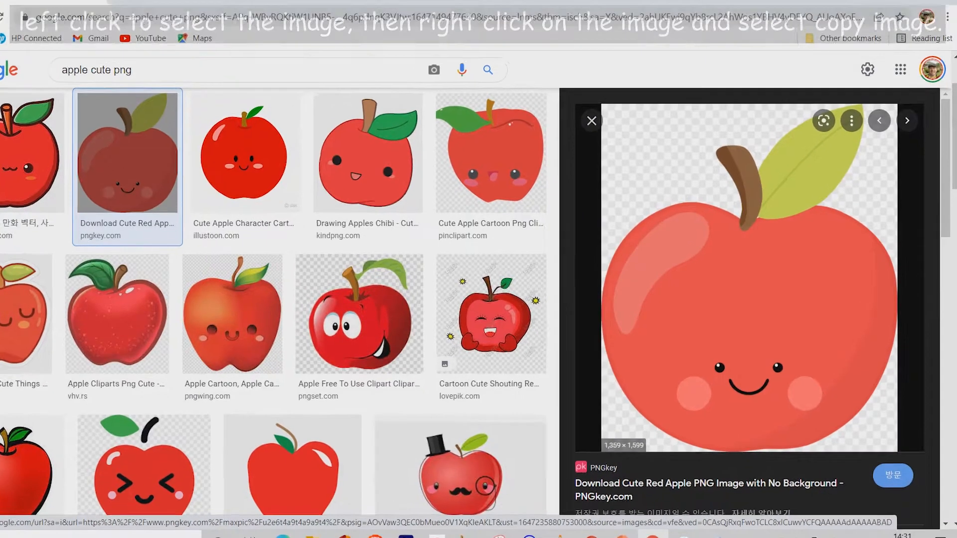
pyautogui.rightClick(785, 272)
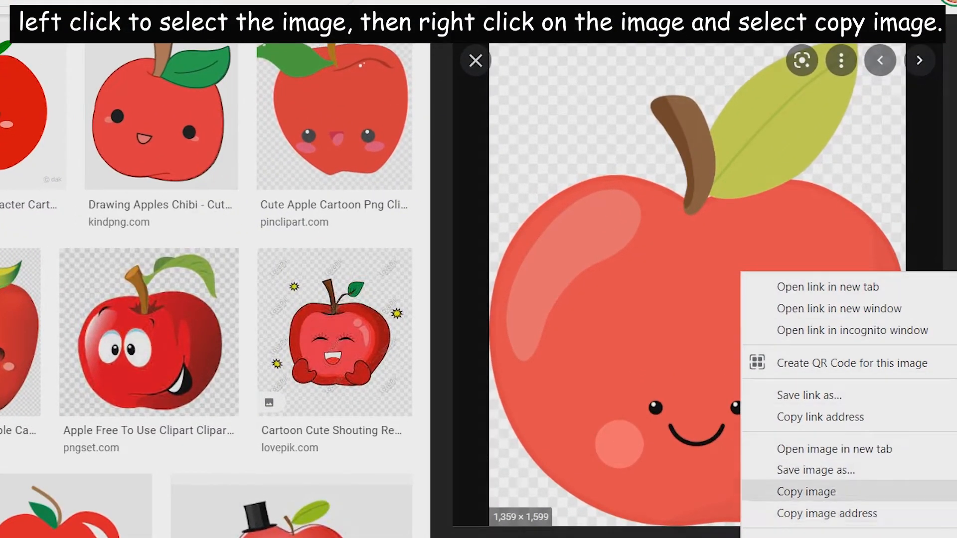
pyautogui.click(805, 492)
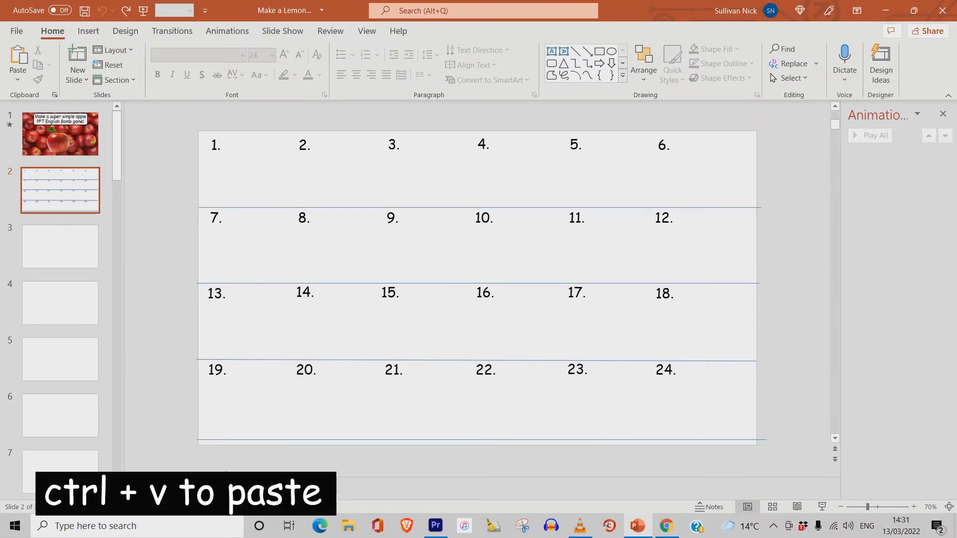
# - Paste the apple onto slide 2, shrink it, and place it in the cell numbered 1
pyautogui.hotkey('ctrl', 'v')
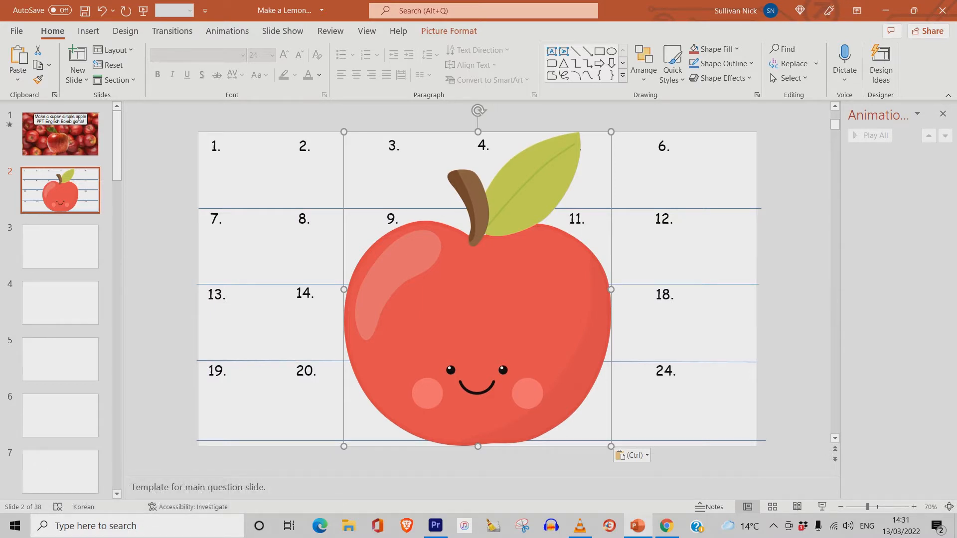
pyautogui.moveTo(611, 131); pyautogui.dragTo(400, 381)
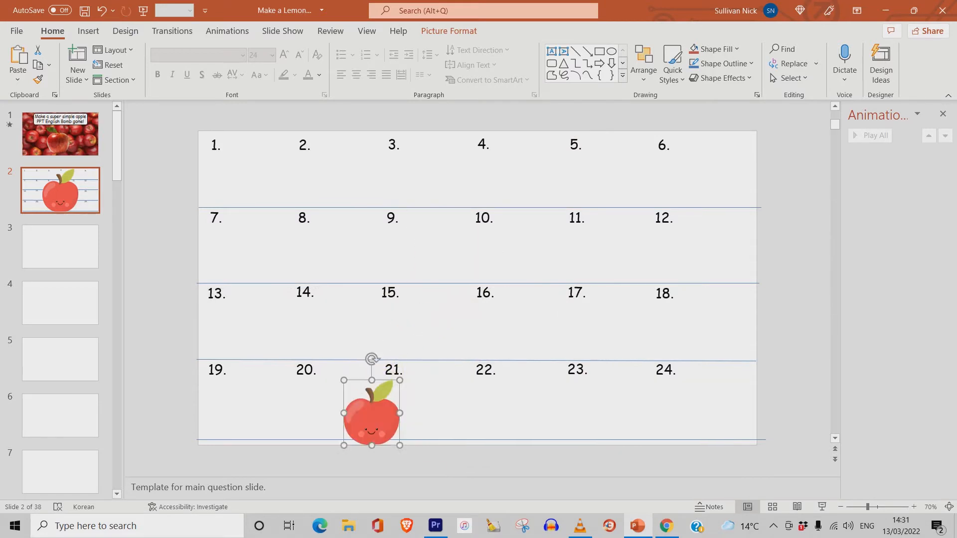
pyautogui.moveTo(372, 413); pyautogui.dragTo(256, 176)
pyautogui.moveTo(284, 143); pyautogui.dragTo(288, 137)
pyautogui.moveTo(258, 176); pyautogui.dragTo(256, 175)
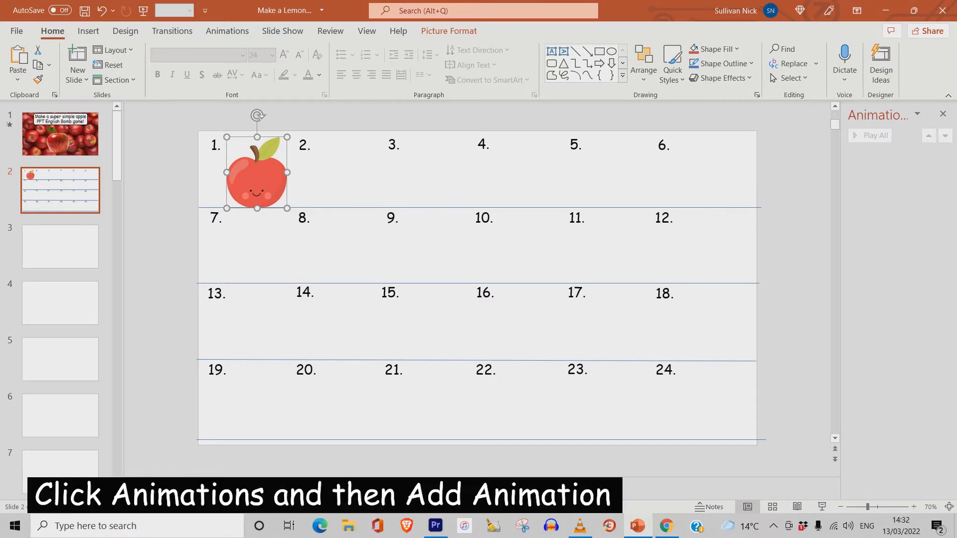
# - Add a Fade exit animation to the apple
pyautogui.click(227, 31)
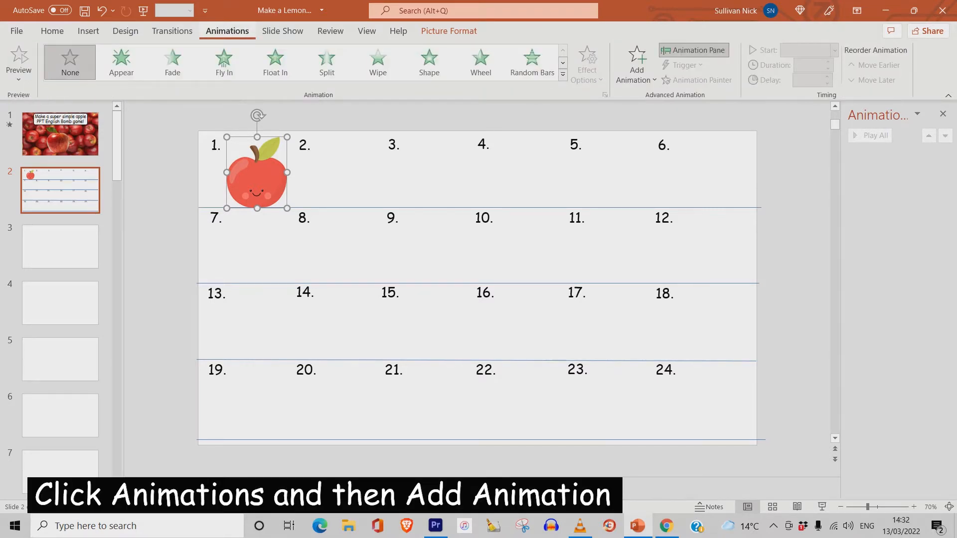
pyautogui.click(637, 64)
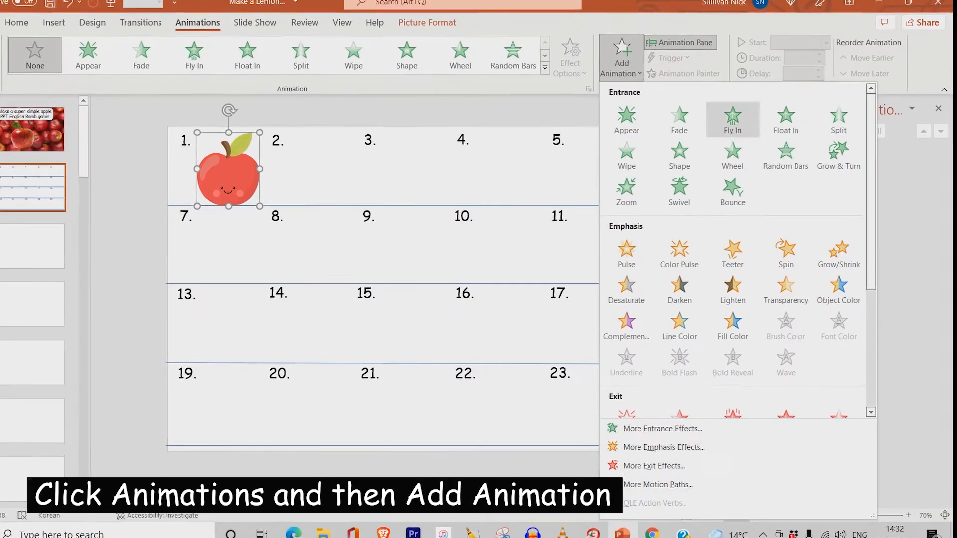
pyautogui.scroll(-5, 735, 249)
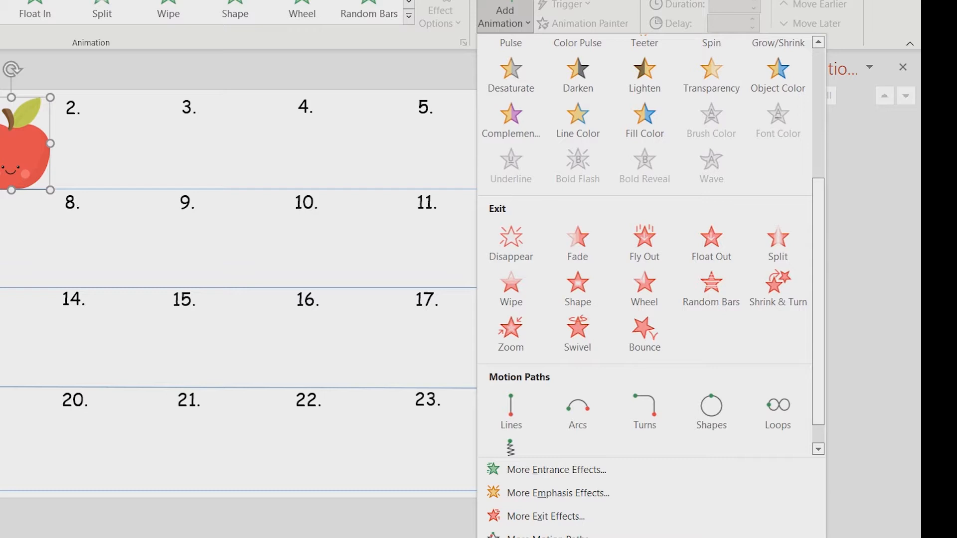
pyautogui.click(577, 243)
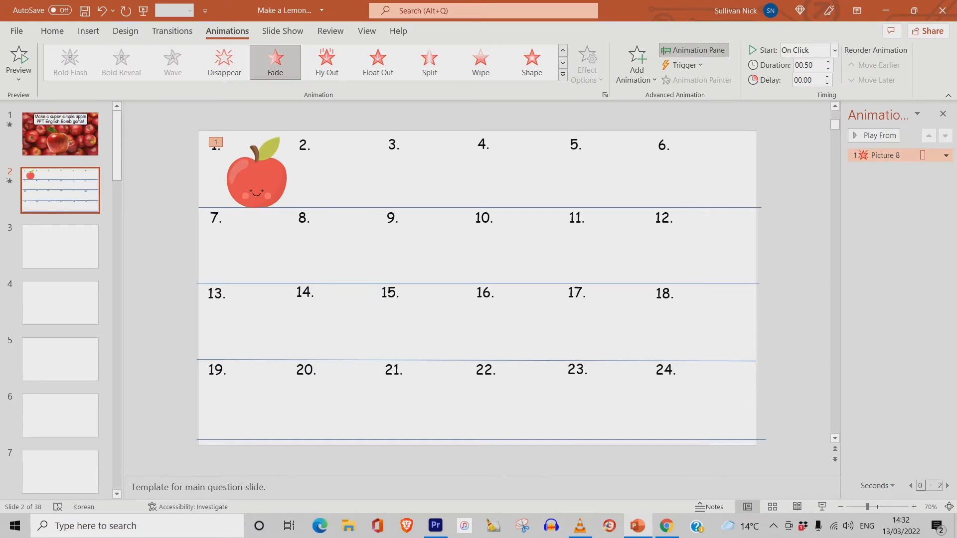
# - Set the Fade animation's trigger to start on click of Picture 8, the apple itself
pyautogui.moveTo(841, 214); pyautogui.dragTo(772, 214)
pyautogui.click(942, 155)
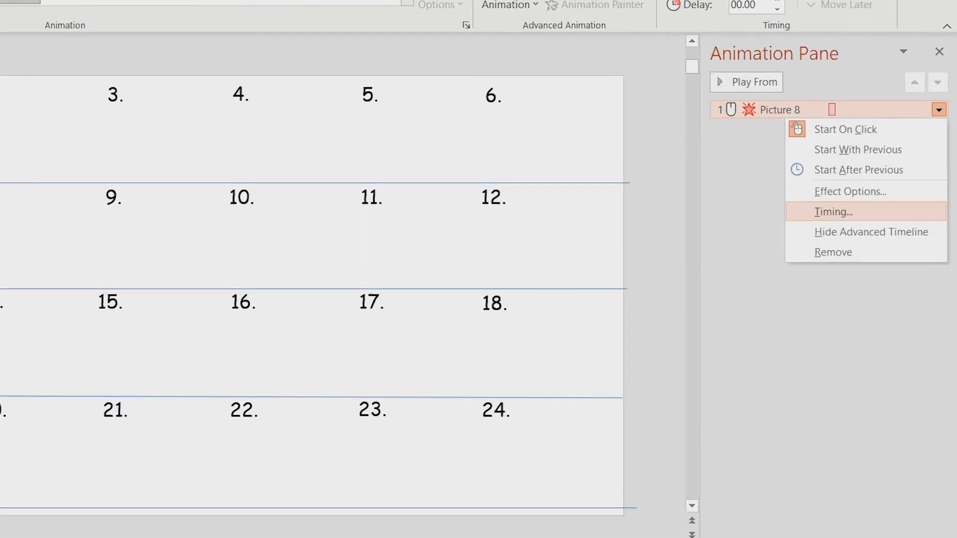
pyautogui.click(833, 211)
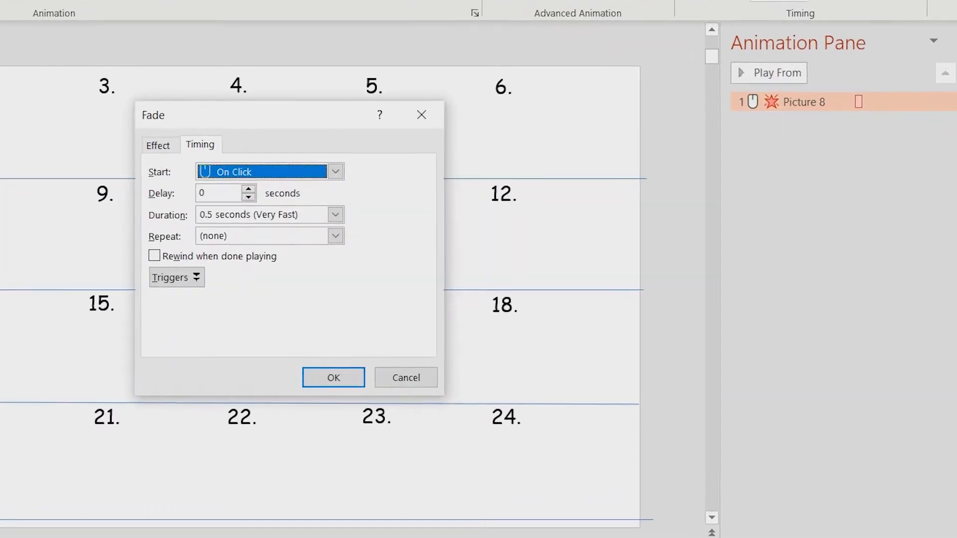
pyautogui.click(177, 278)
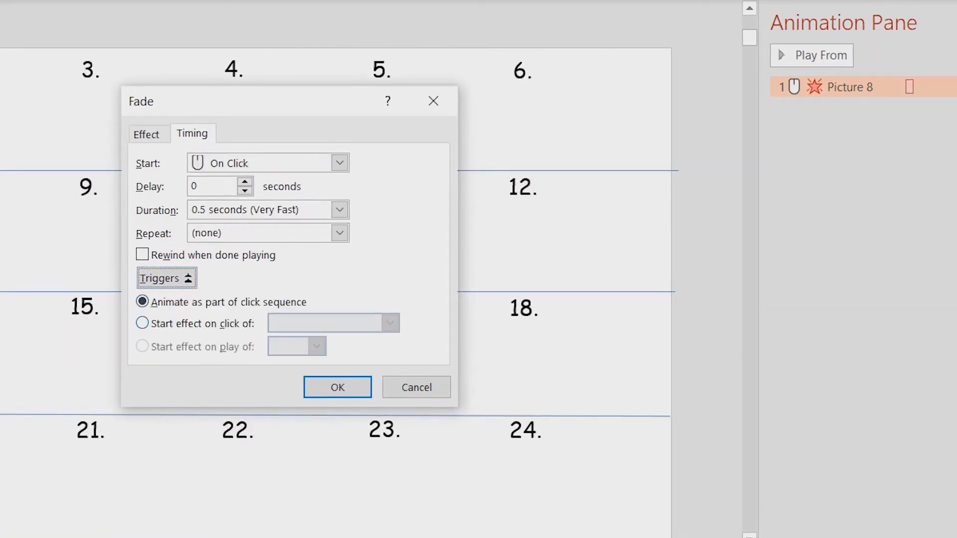
pyautogui.click(143, 323)
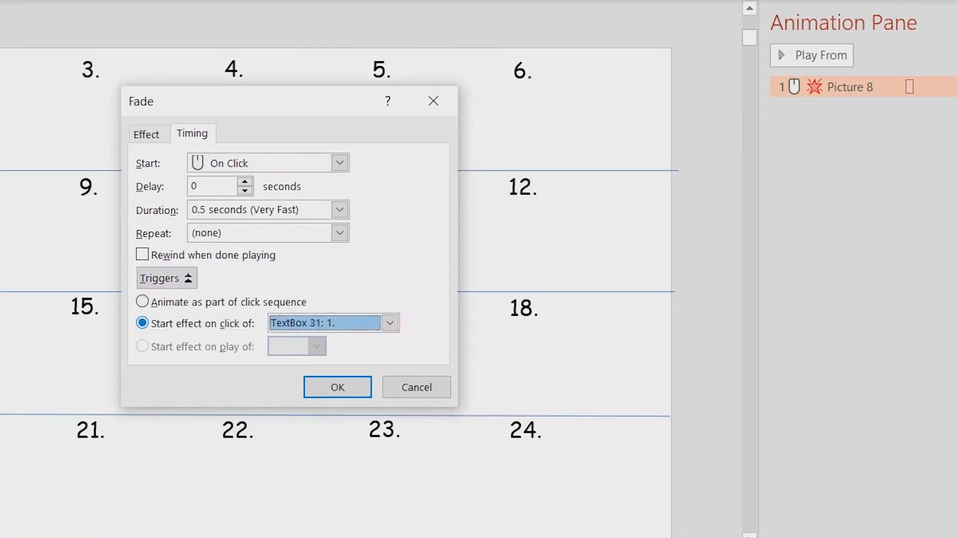
pyautogui.click(390, 323)
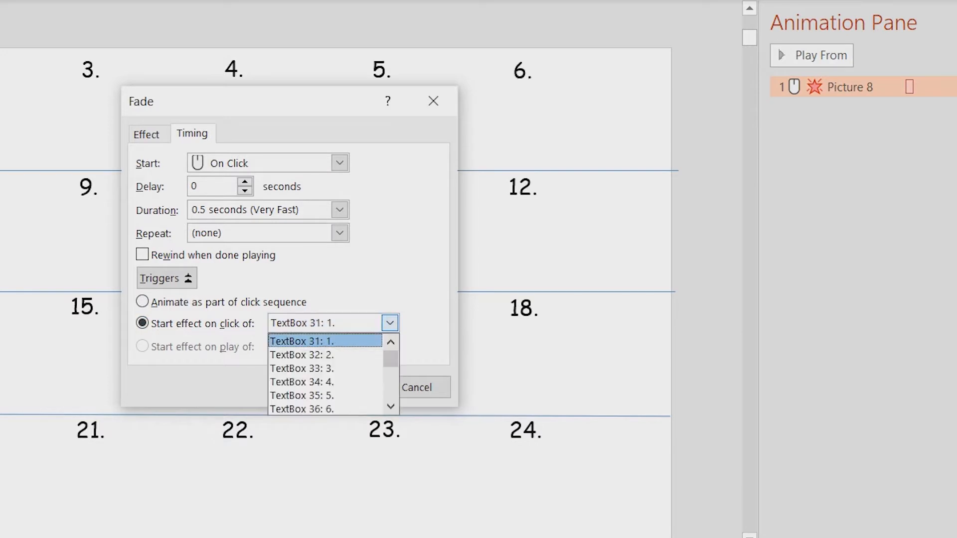
pyautogui.scroll(-4, 326, 374)
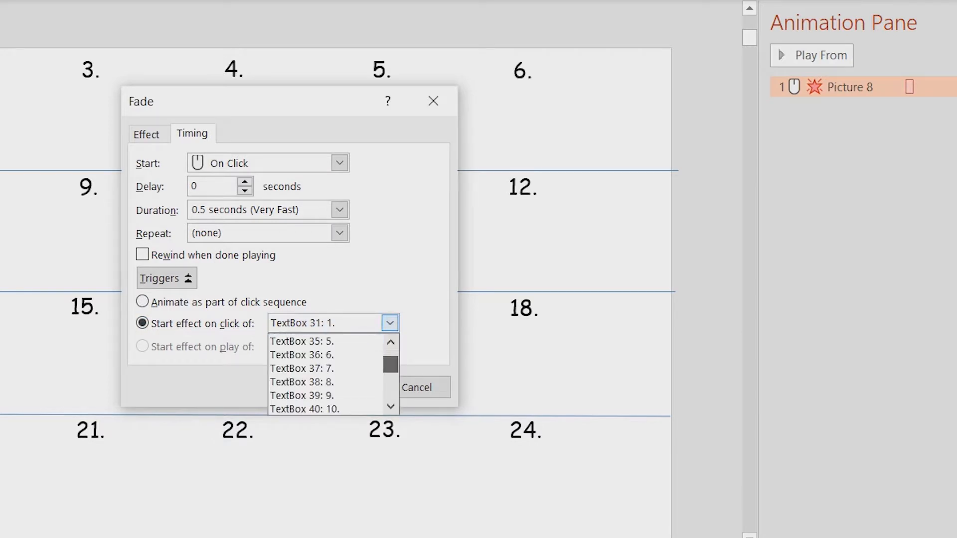
pyautogui.scroll(-4, 326, 374)
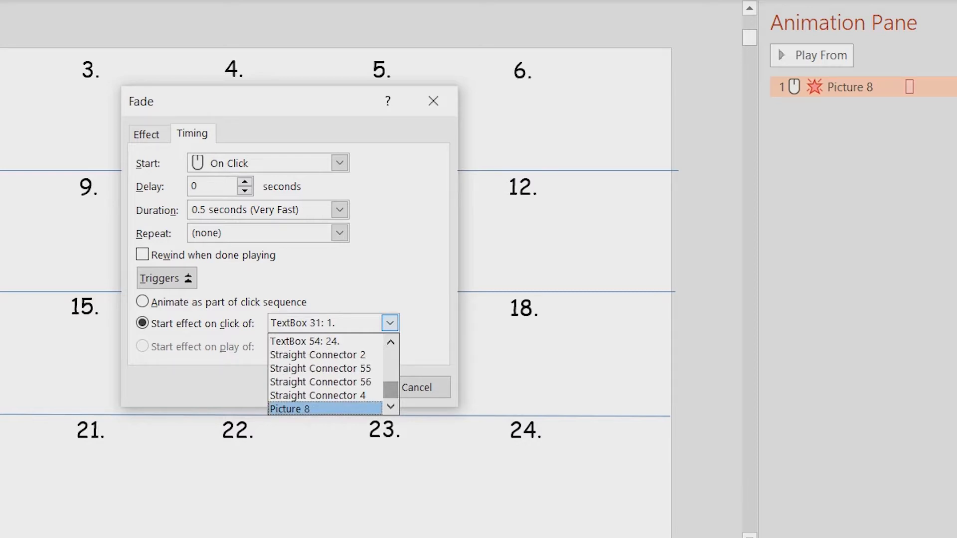
pyautogui.click(324, 408)
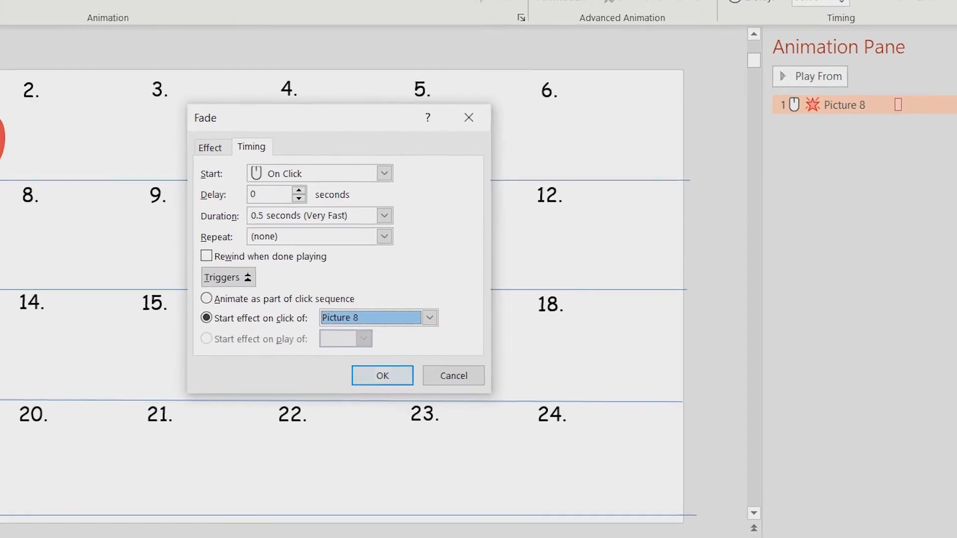
pyautogui.click(338, 387)
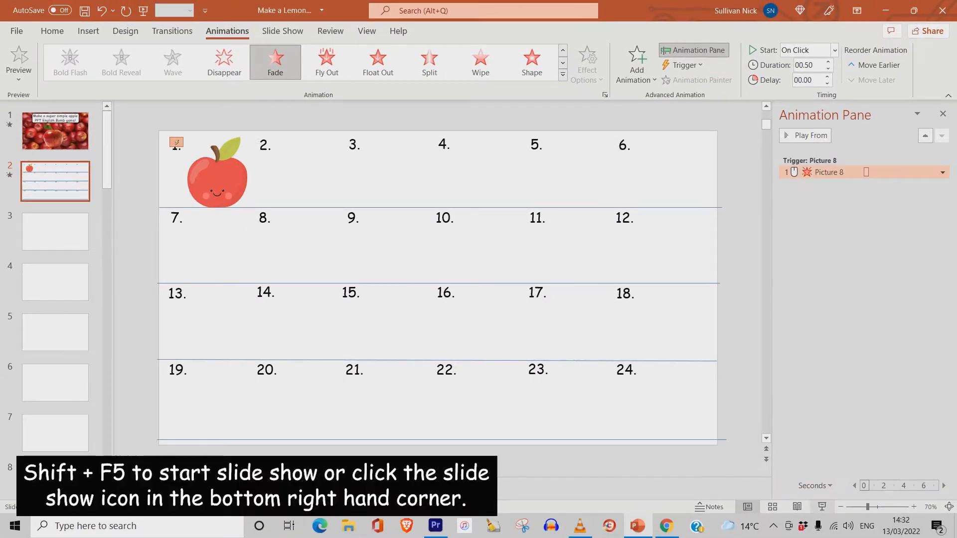
# - Run the slide show from the current slide, click the apple to test its fade, and exit
pyautogui.click(822, 507)
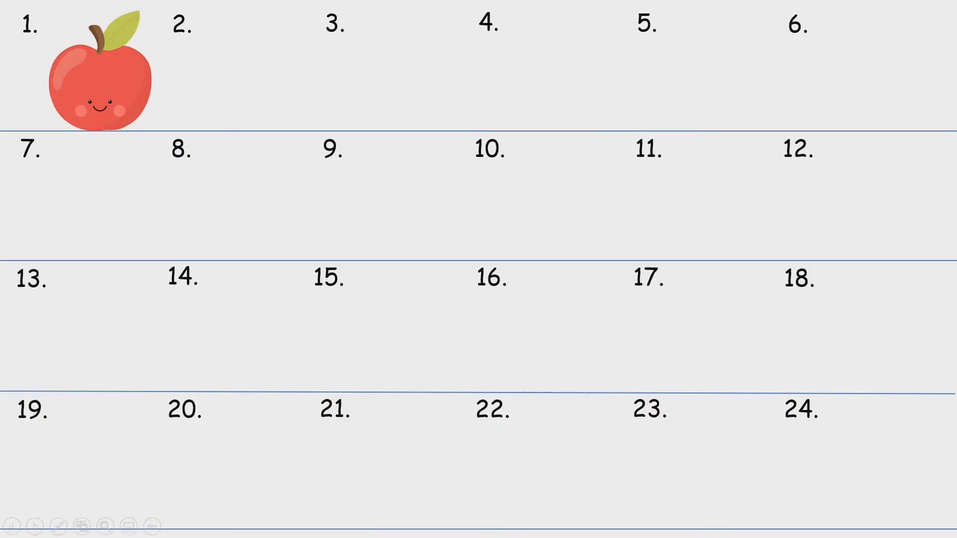
pyautogui.click(101, 83)
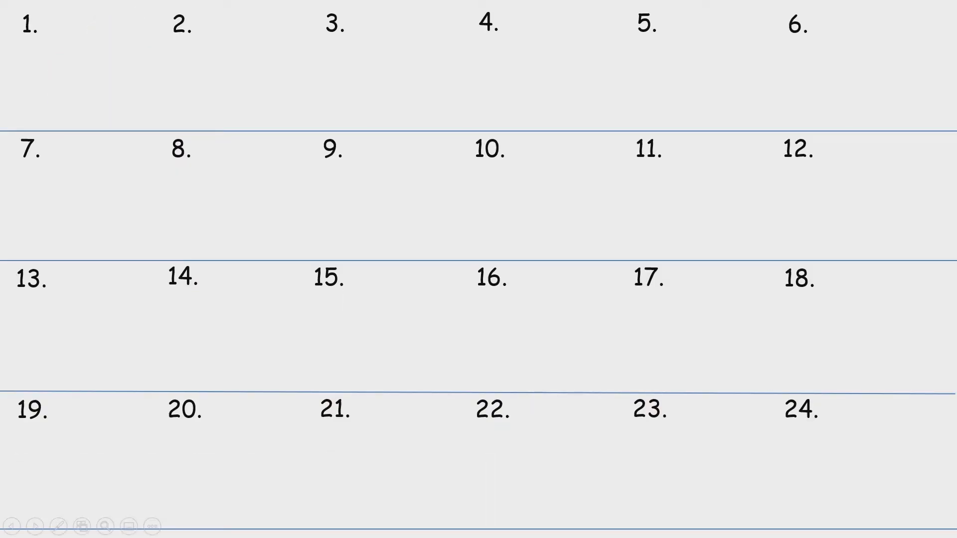
pyautogui.press('Escape')
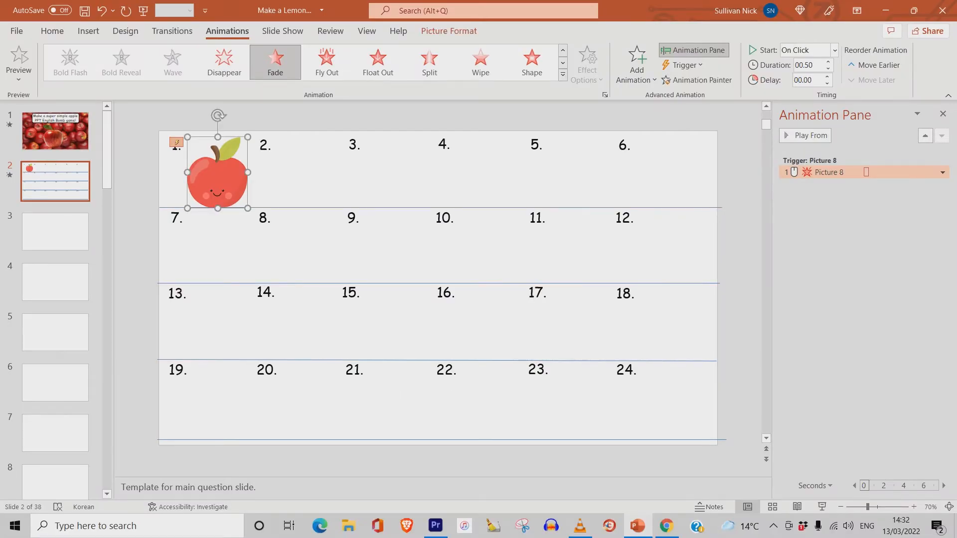
# - Copy the animated apple
pyautogui.rightClick(190, 182)
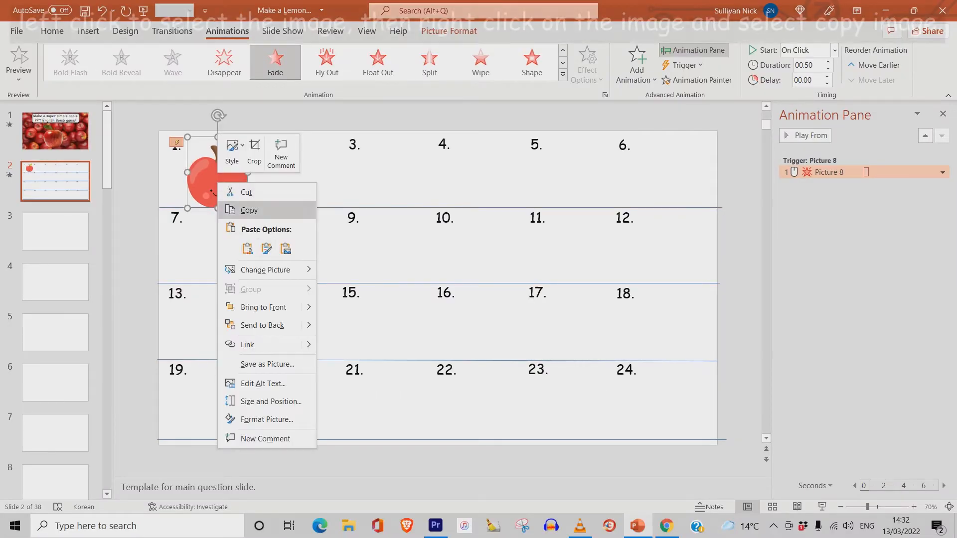
pyautogui.click(246, 209)
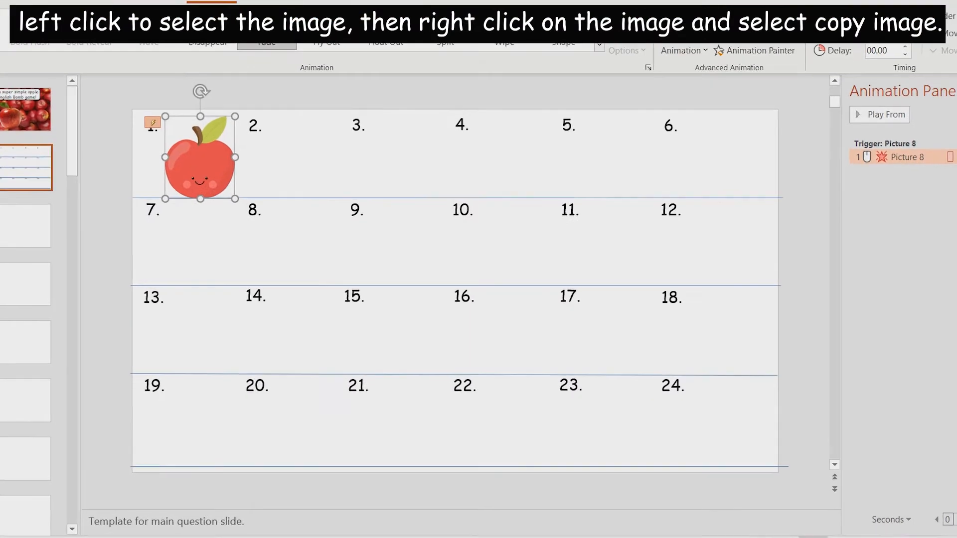
pyautogui.rightClick(208, 176)
pyautogui.click(220, 189)
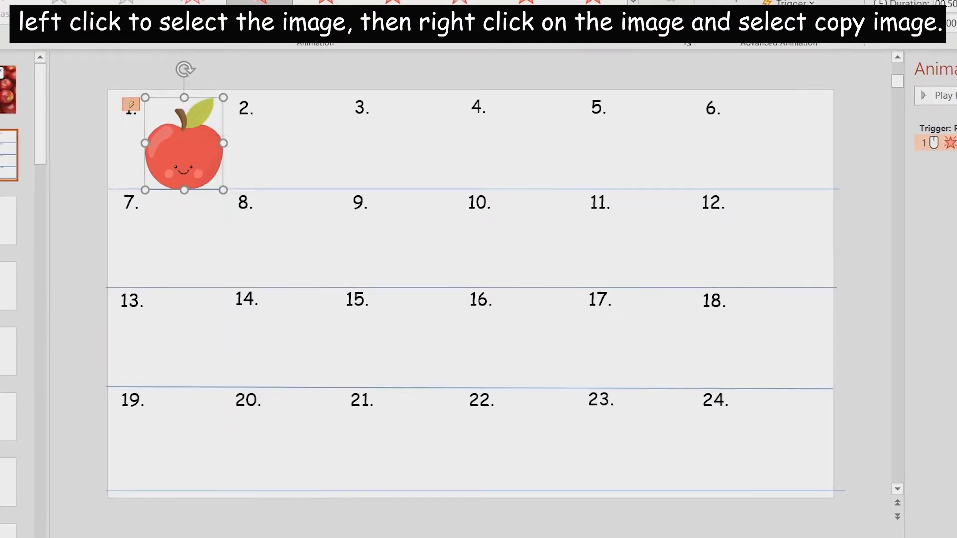
# - Paste five copies of the apple and place them in the cells numbered 2 through 6
pyautogui.hotkey('ctrl', 'v')
pyautogui.moveTo(190, 145); pyautogui.dragTo(303, 145)
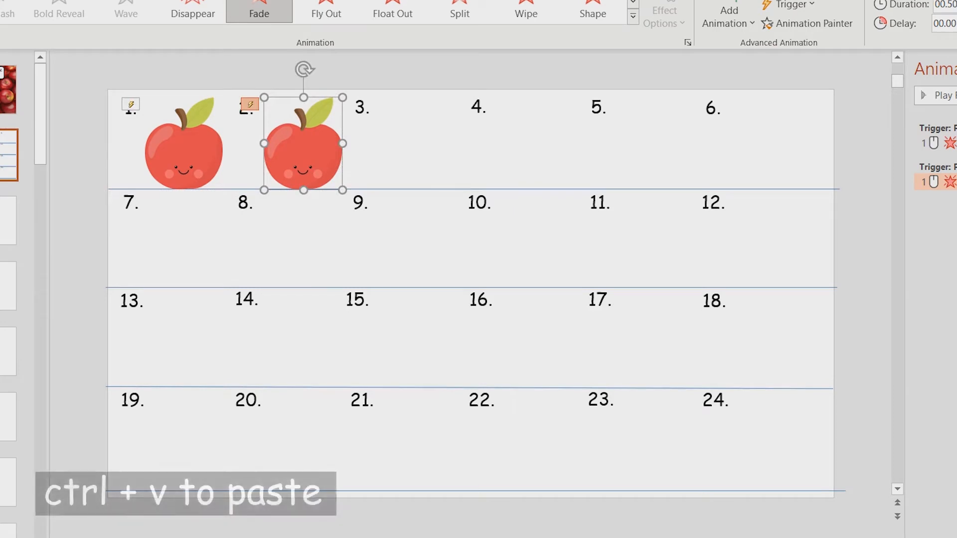
pyautogui.hotkey('ctrl', 'v')
pyautogui.moveTo(184, 144); pyautogui.dragTo(417, 144)
pyautogui.hotkey('ctrl', 'v')
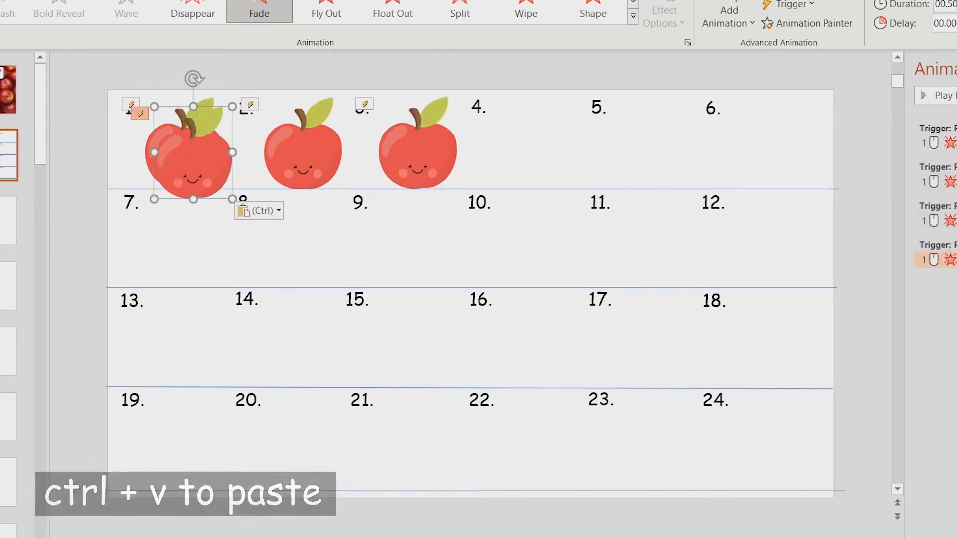
pyautogui.moveTo(185, 144); pyautogui.dragTo(534, 144)
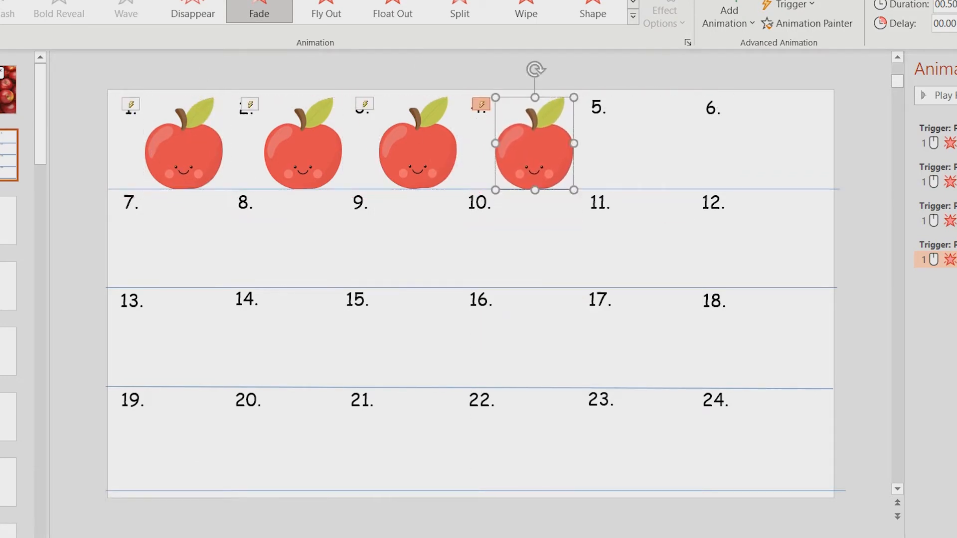
pyautogui.hotkey('ctrl', 'v')
pyautogui.moveTo(185, 145); pyautogui.dragTo(653, 144)
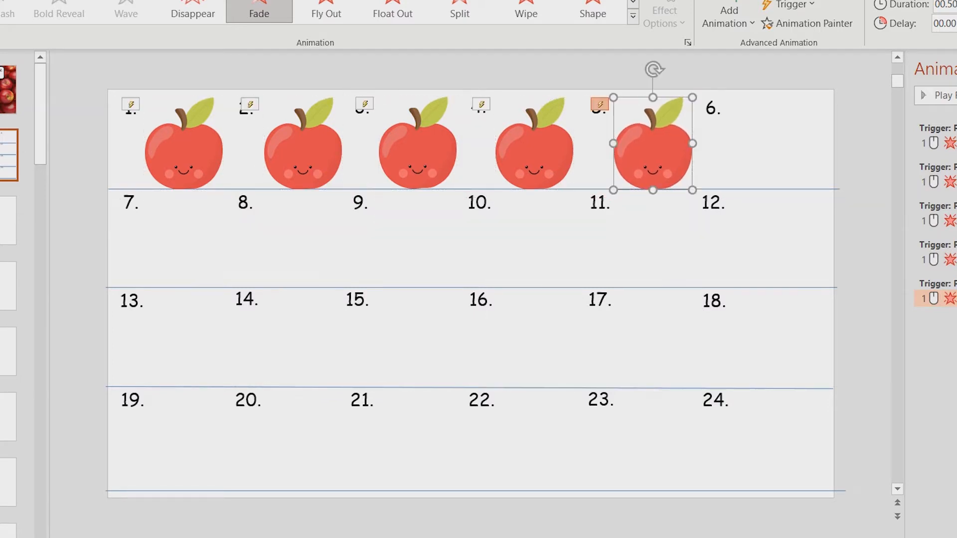
pyautogui.hotkey('ctrl', 'v')
pyautogui.moveTo(185, 144); pyautogui.dragTo(768, 144)
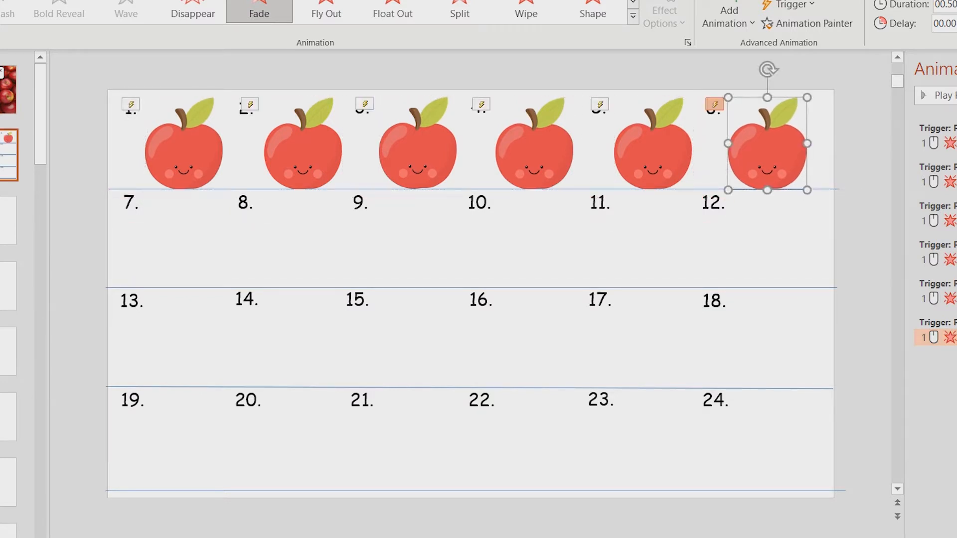
# - Select all six animated apples in the top row and copy them
pyautogui.click(183, 150)
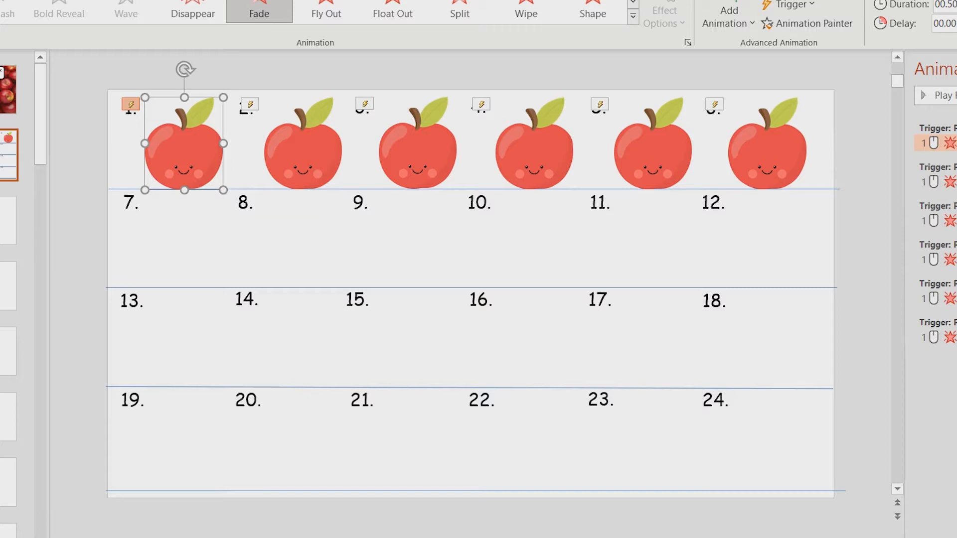
pyautogui.keyDown('shift'); pyautogui.click(303, 150); pyautogui.keyUp('shift')
pyautogui.keyDown('shift'); pyautogui.click(418, 149); pyautogui.keyUp('shift')
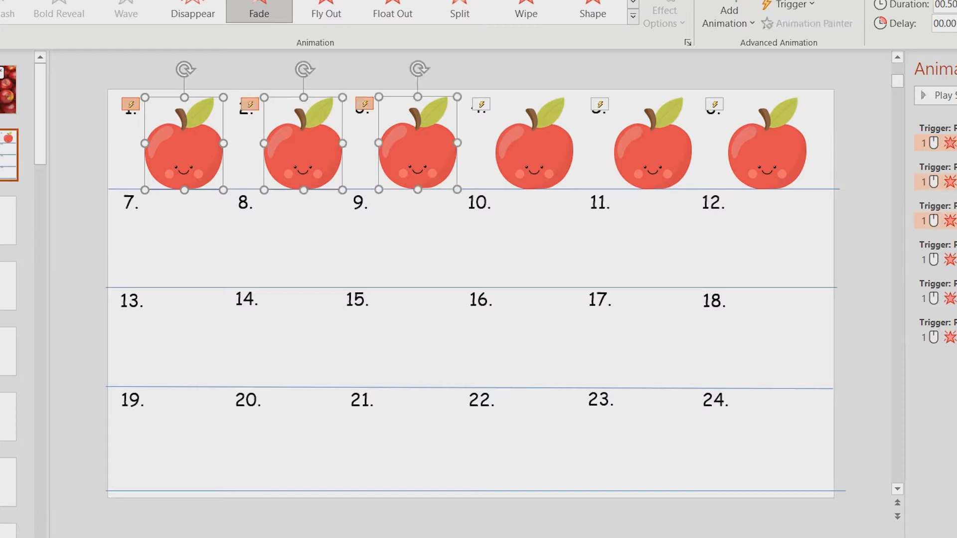
pyautogui.keyDown('shift'); pyautogui.click(534, 149); pyautogui.keyUp('shift')
pyautogui.keyDown('shift'); pyautogui.click(653, 150); pyautogui.keyUp('shift')
pyautogui.keyDown('shift'); pyautogui.click(767, 150); pyautogui.keyUp('shift')
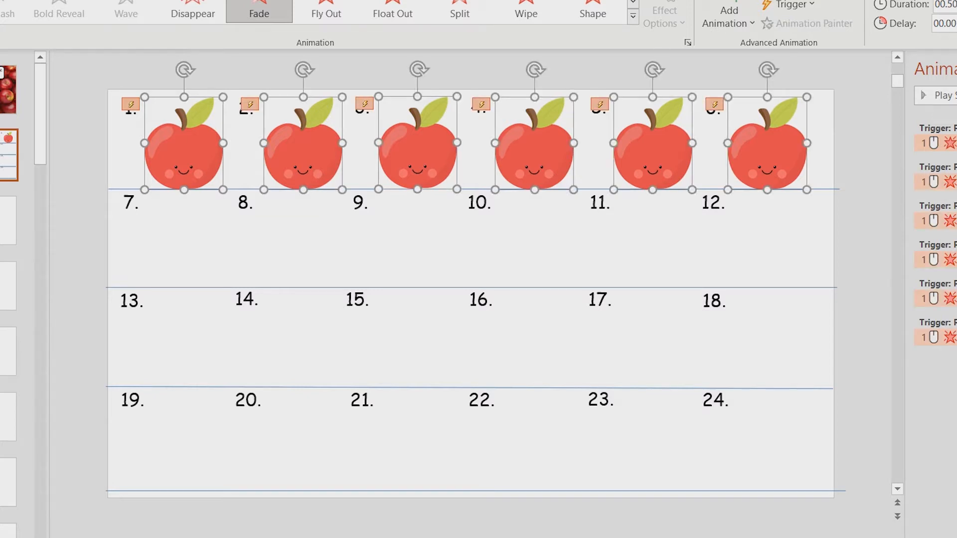
pyautogui.rightClick(767, 152)
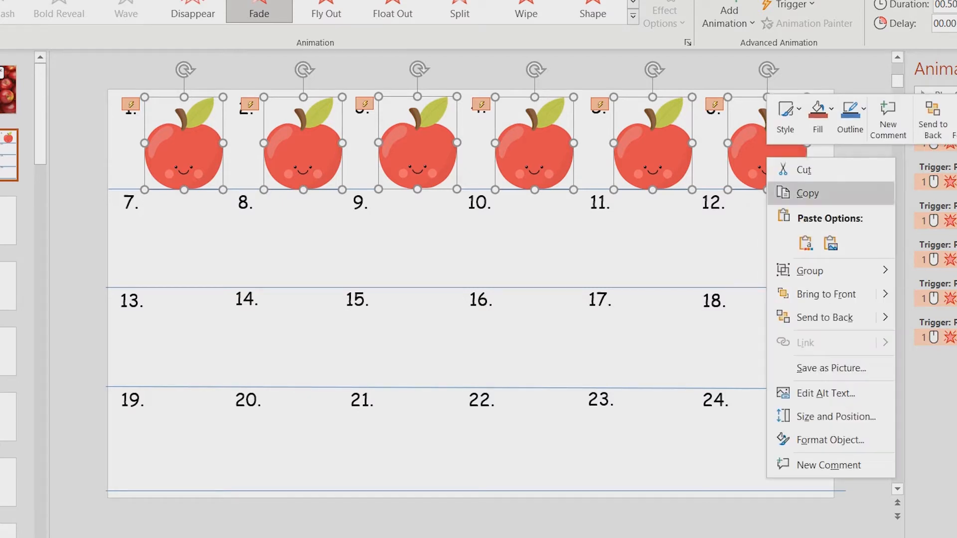
pyautogui.click(808, 193)
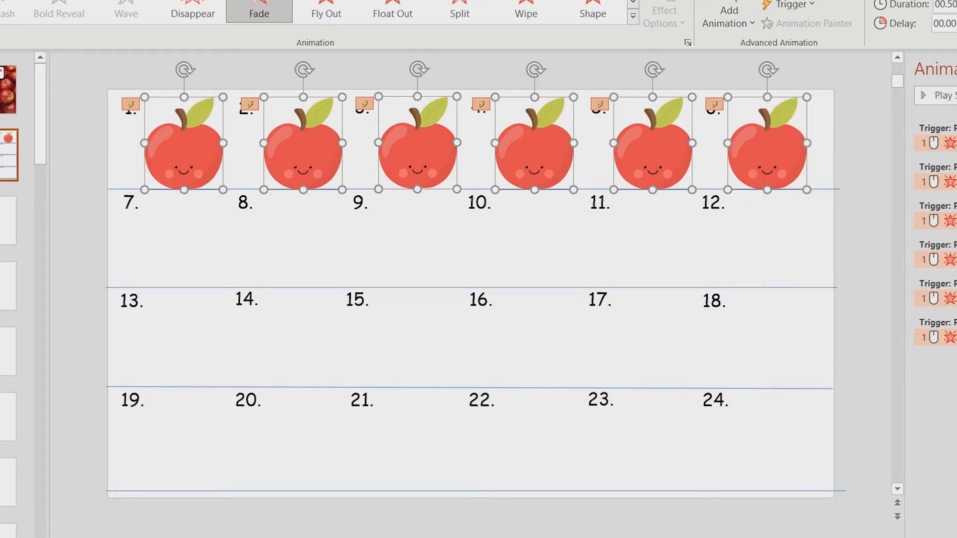
pyautogui.press('Escape')
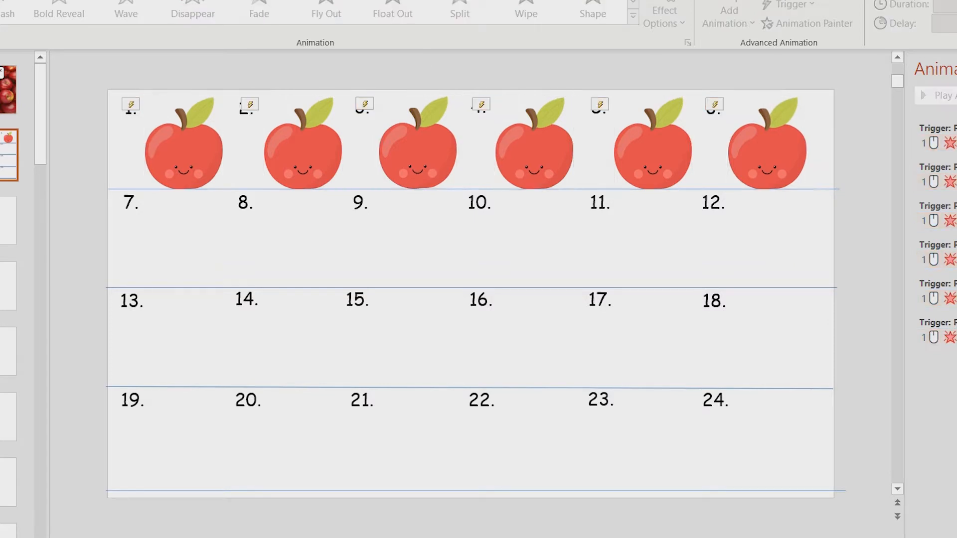
# - Paste the row of apples and place it over cells 7 through 12
pyautogui.hotkey('ctrl', 'v')
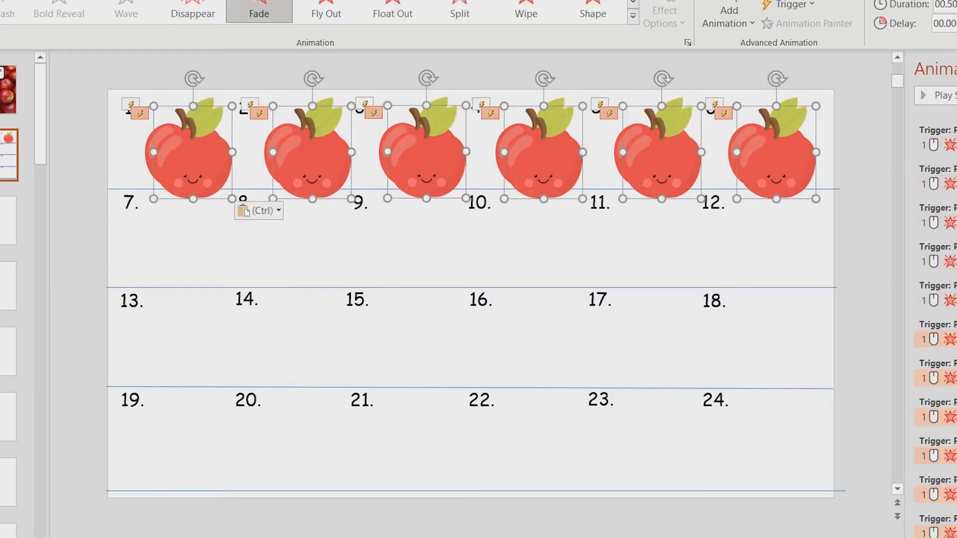
pyautogui.moveTo(776, 158); pyautogui.dragTo(763, 247)
pyautogui.press('Escape')
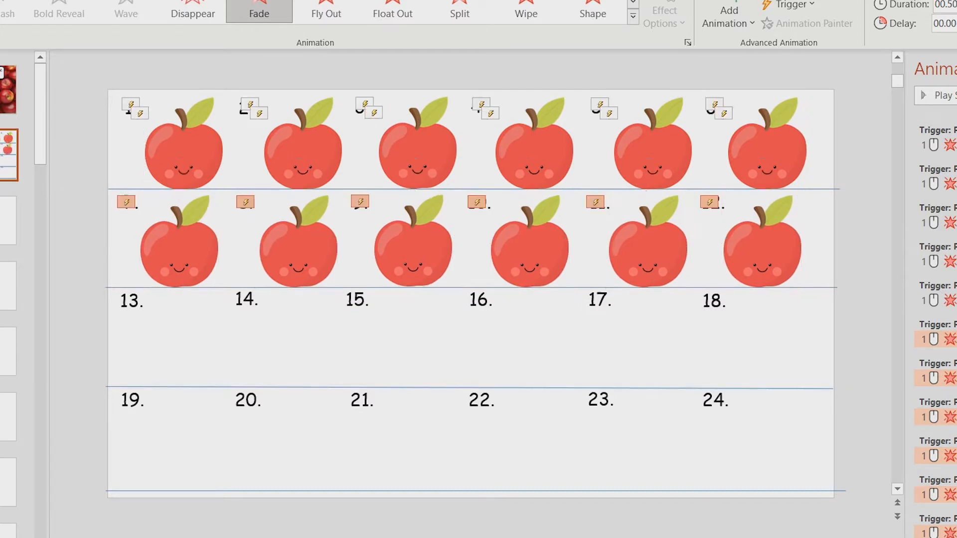
# - Paste two more rows of apples and place them over cells 13 through 18 and 19 through 24
pyautogui.hotkey('ctrl', 'v')
pyautogui.moveTo(776, 158); pyautogui.dragTo(772, 356)
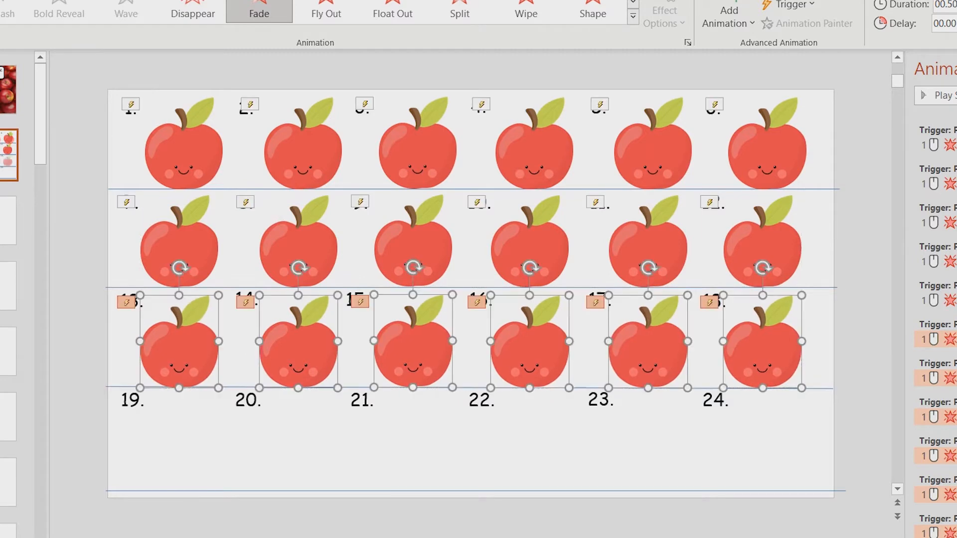
pyautogui.hotkey('ctrl', 'v')
pyautogui.moveTo(776, 159); pyautogui.dragTo(770, 467)
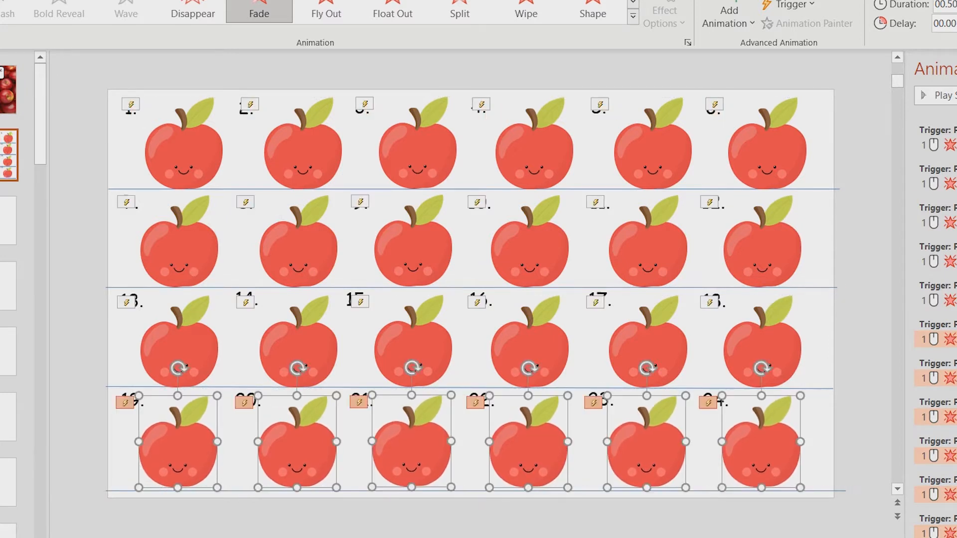
pyautogui.press('Escape')
# - Select the four horizontal grid lines and cut them from the slide
pyautogui.click(474, 189)
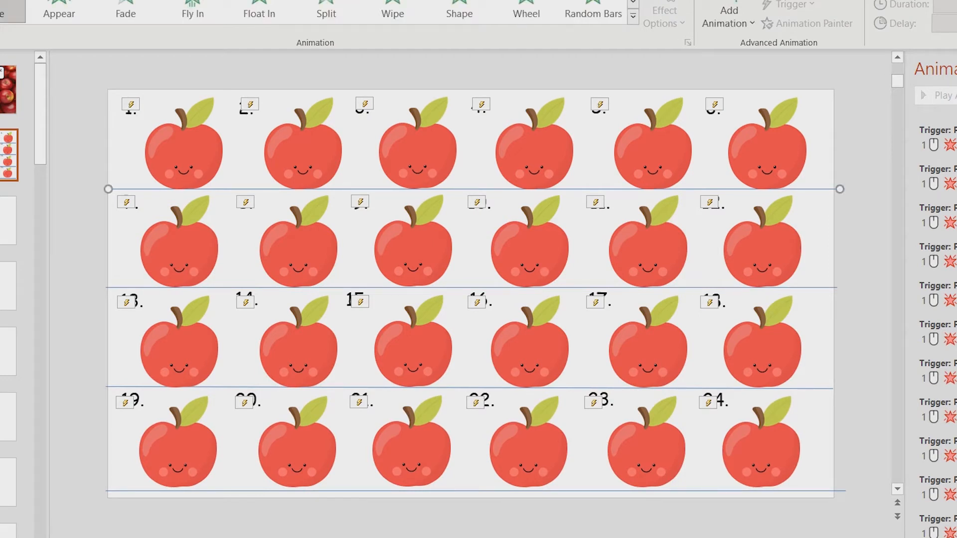
pyautogui.keyDown('shift'); pyautogui.click(471, 287); pyautogui.keyUp('shift')
pyautogui.keyDown('shift'); pyautogui.click(470, 388); pyautogui.keyUp('shift')
pyautogui.keyDown('shift'); pyautogui.click(470, 491); pyautogui.keyUp('shift')
pyautogui.rightClick(819, 189)
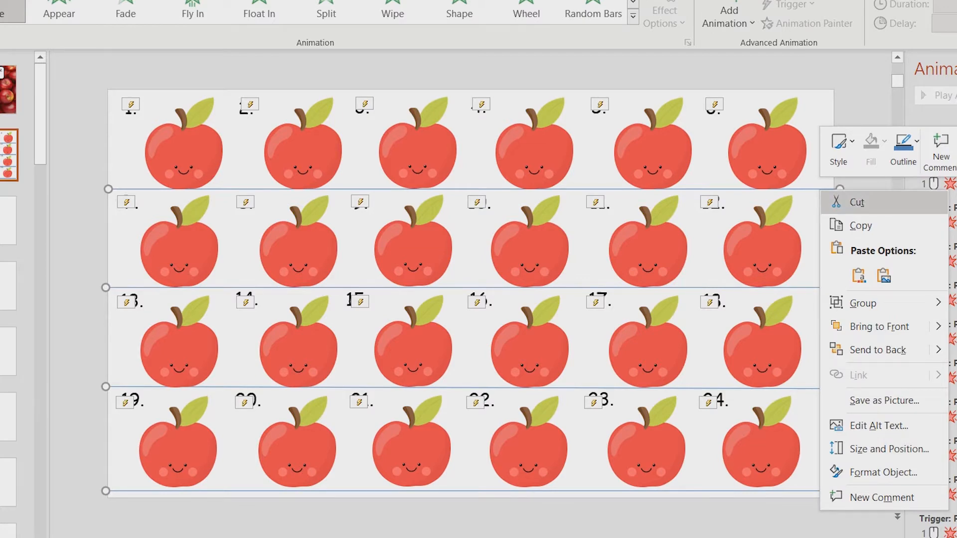
pyautogui.click(857, 202)
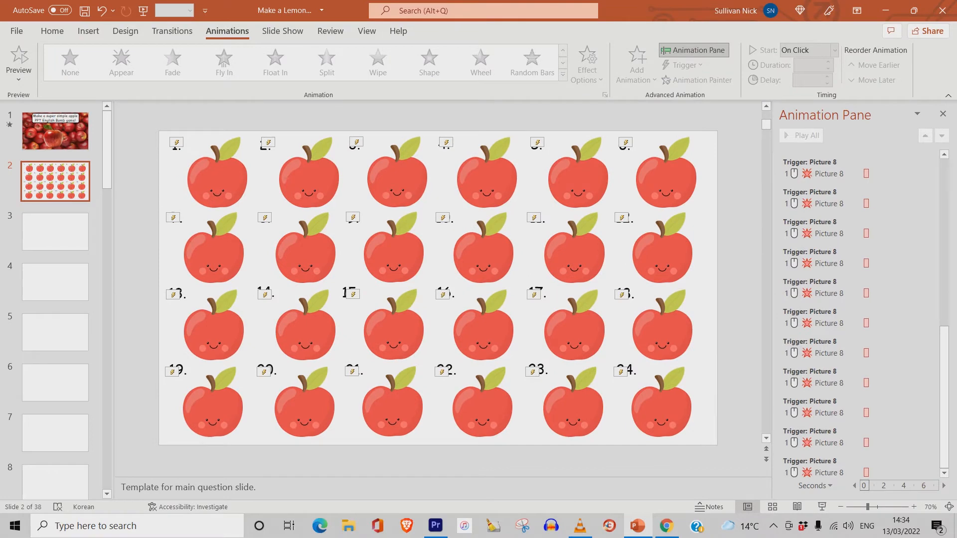
# - Run the slide show to view the apple grid, then exit
pyautogui.click(822, 506)
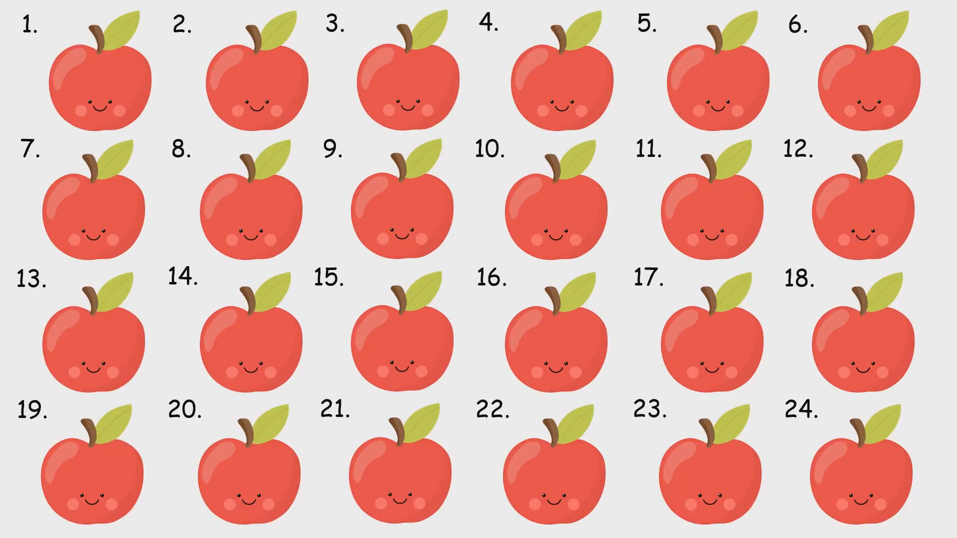
pyautogui.press('Escape')
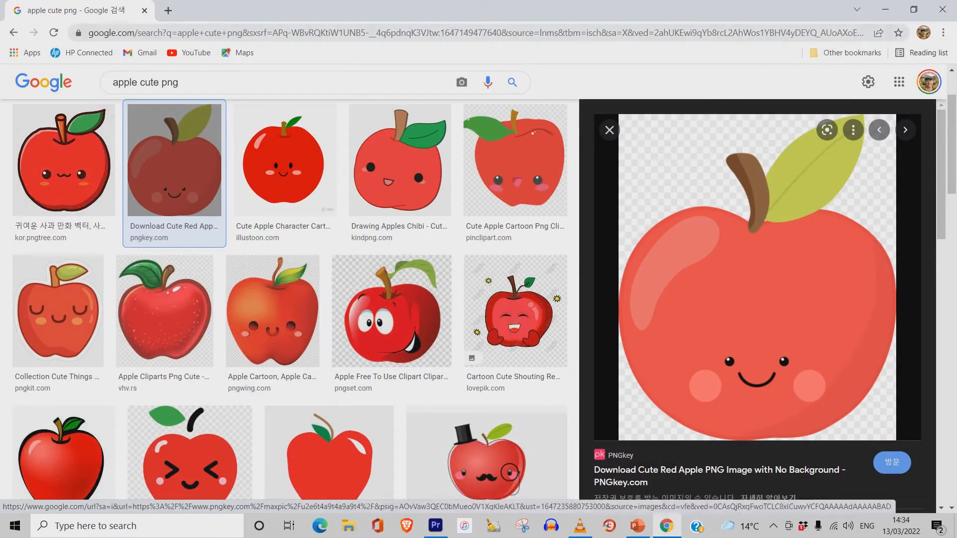
# - Switch to the browser and change the image search to "apple background"
pyautogui.moveTo(178, 82); pyautogui.dragTo(145, 83)
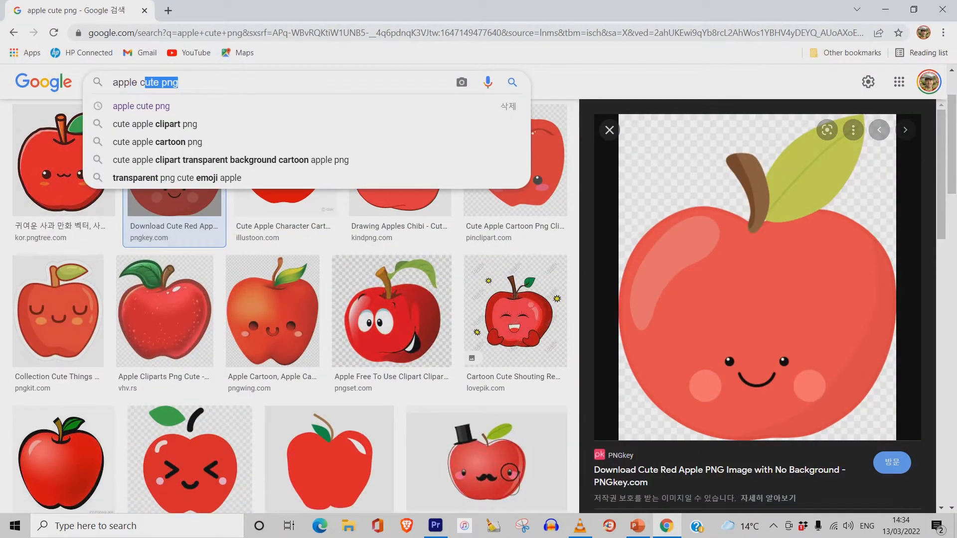
pyautogui.press('BackSpace')
pyautogui.press('BackSpace')
pyautogui.write('background')
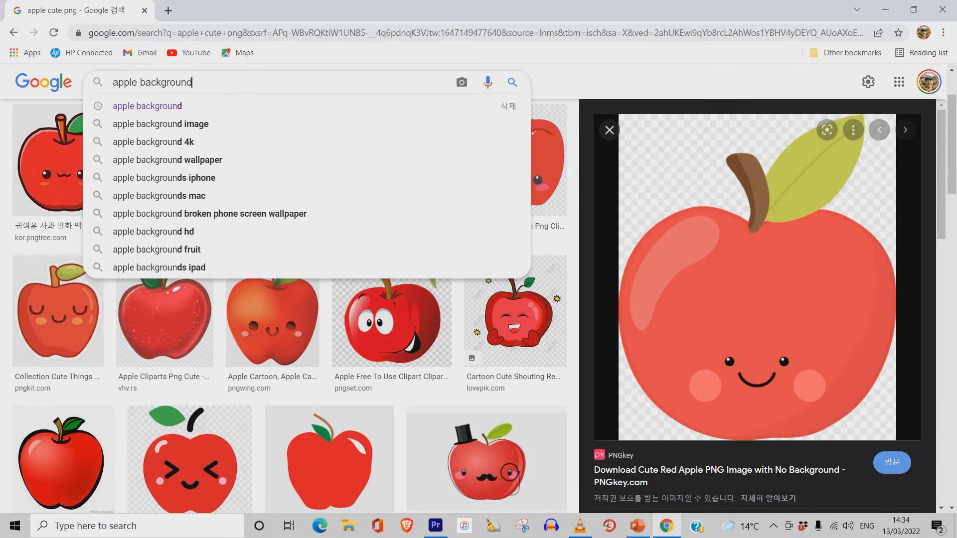
pyautogui.press('Return')
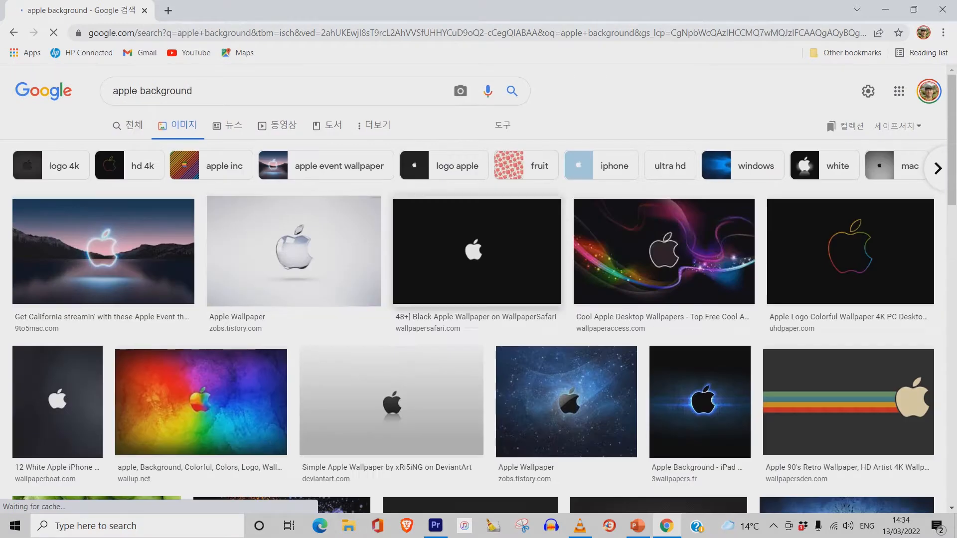
# - Find the photo of many red apples in the results and copy the image
pyautogui.scroll(-6, 391, 349)
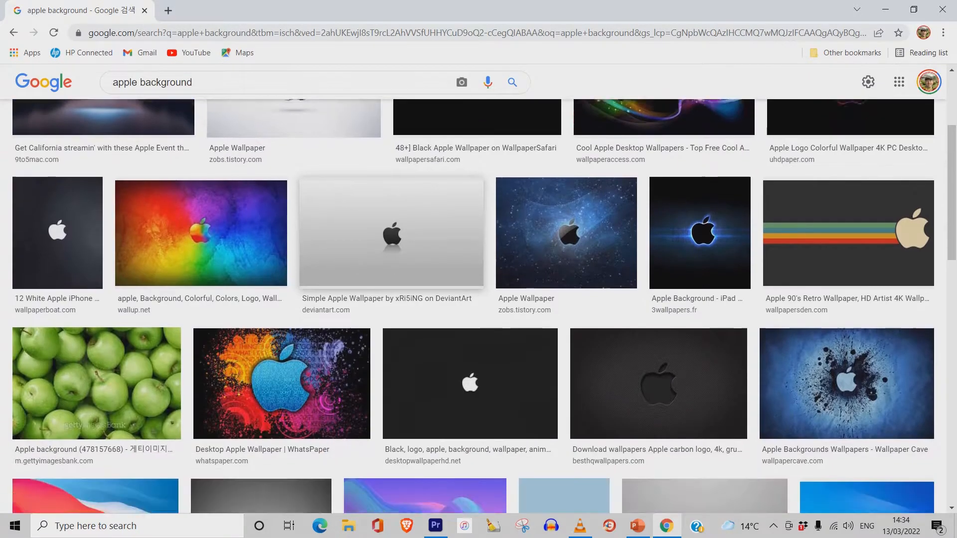
pyautogui.scroll(-1, 468, 306)
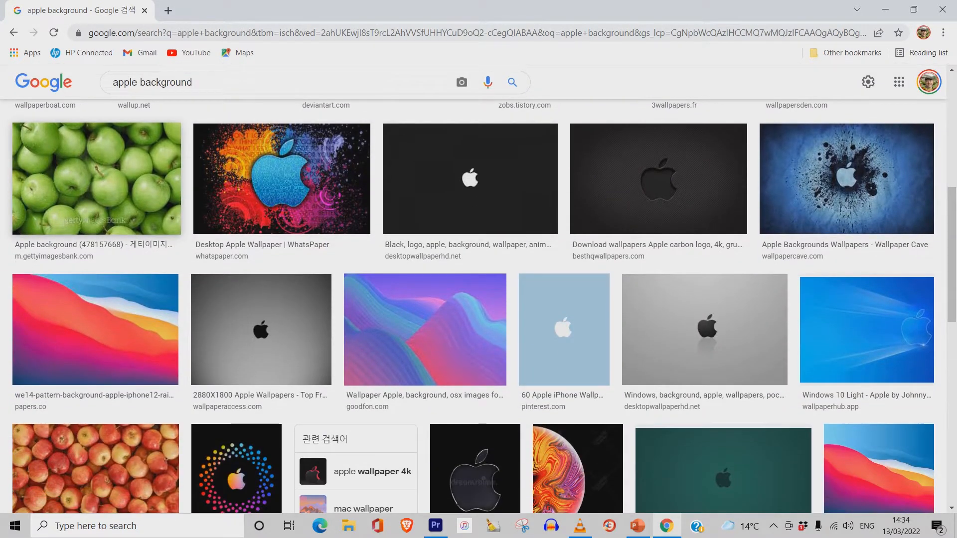
pyautogui.scroll(-4, 227, 229)
pyautogui.click(227, 230)
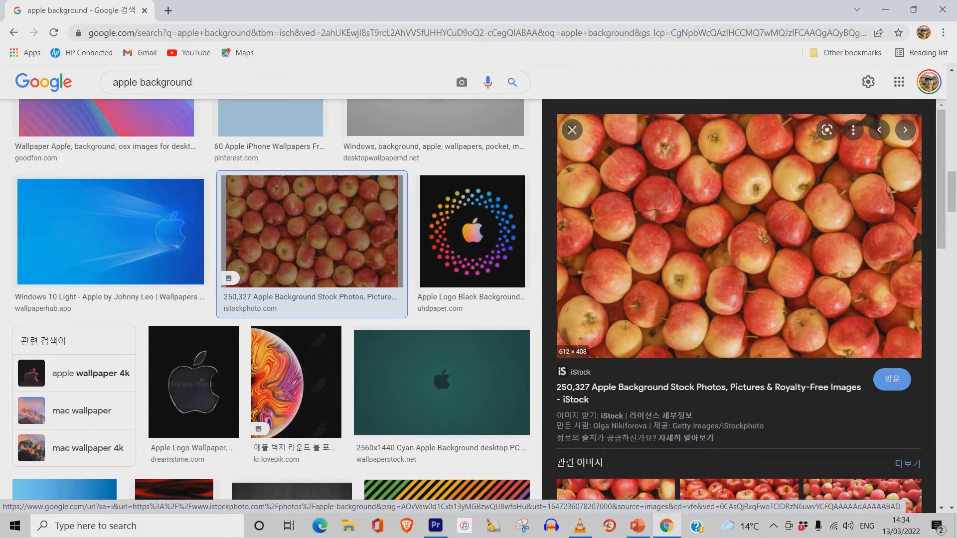
pyautogui.rightClick(720, 201)
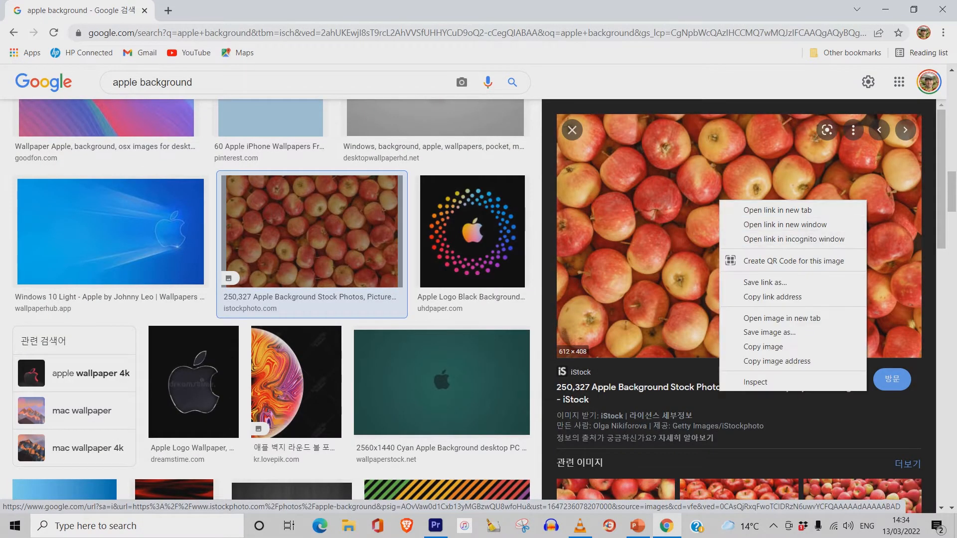
pyautogui.click(763, 347)
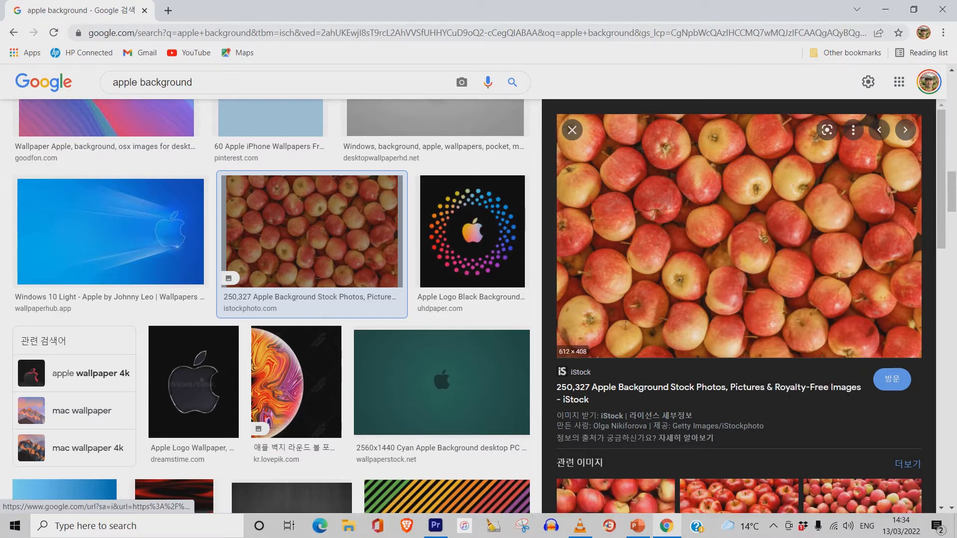
# - Back in PowerPoint, add a new slide after slide 2 and paste the apples photo onto it
pyautogui.click(885, 9)
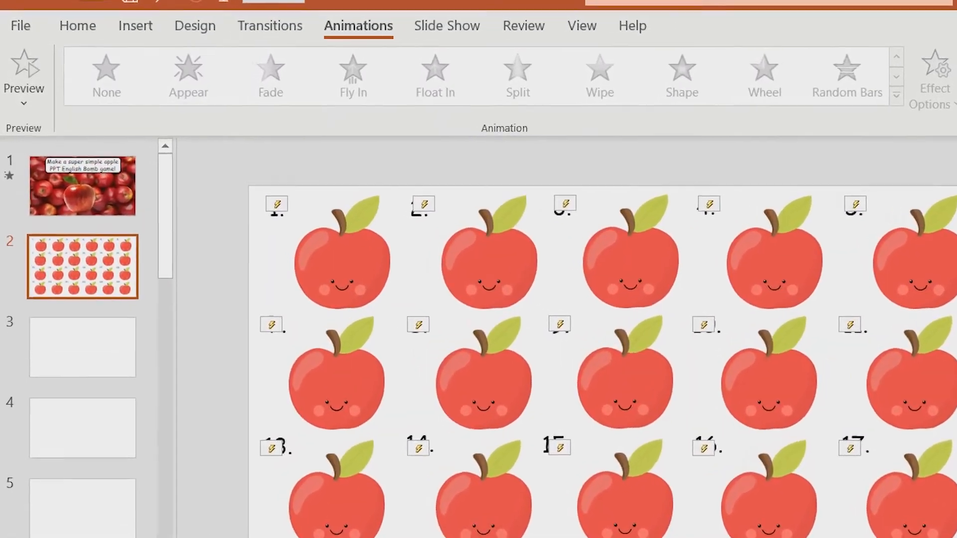
pyautogui.click(82, 308)
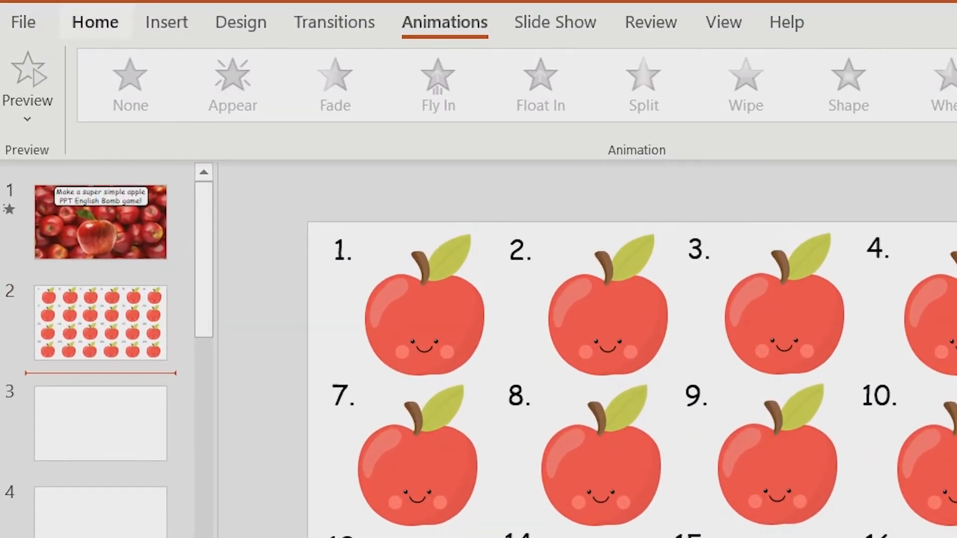
pyautogui.click(95, 21)
pyautogui.click(144, 67)
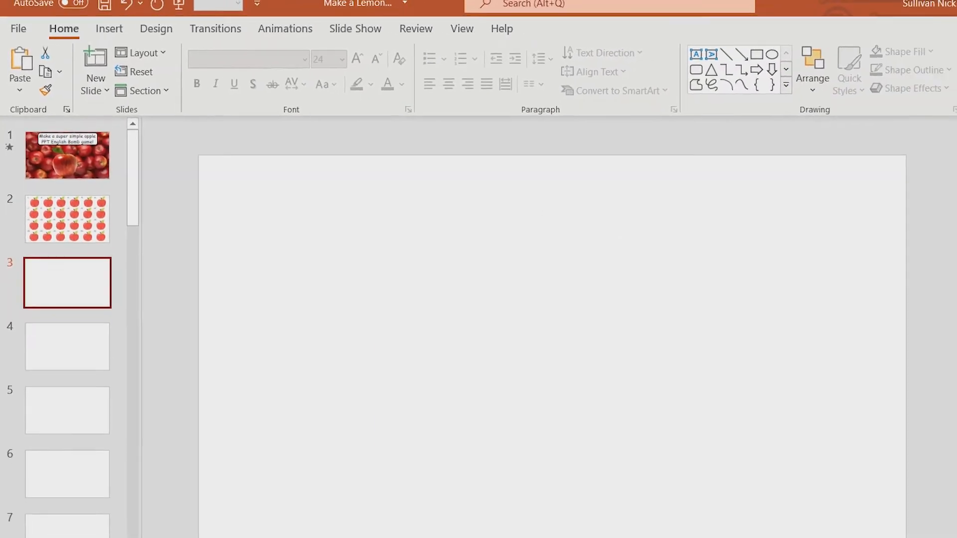
pyautogui.hotkey('ctrl', 'v')
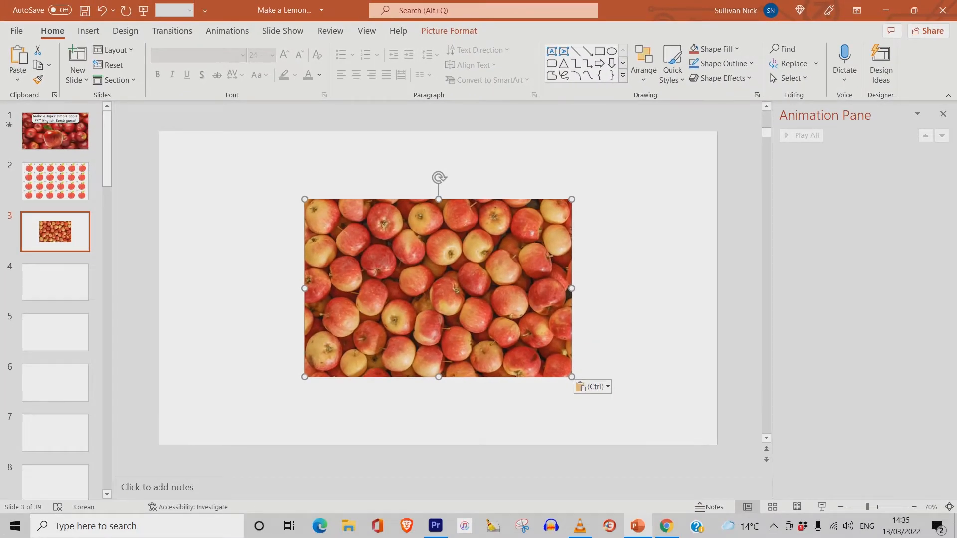
pyautogui.moveTo(438, 288); pyautogui.dragTo(292, 220)
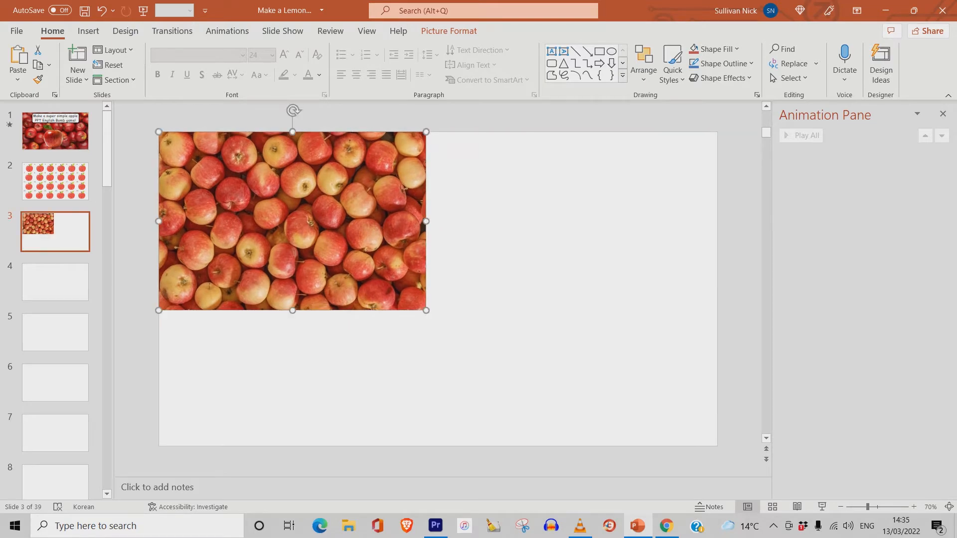
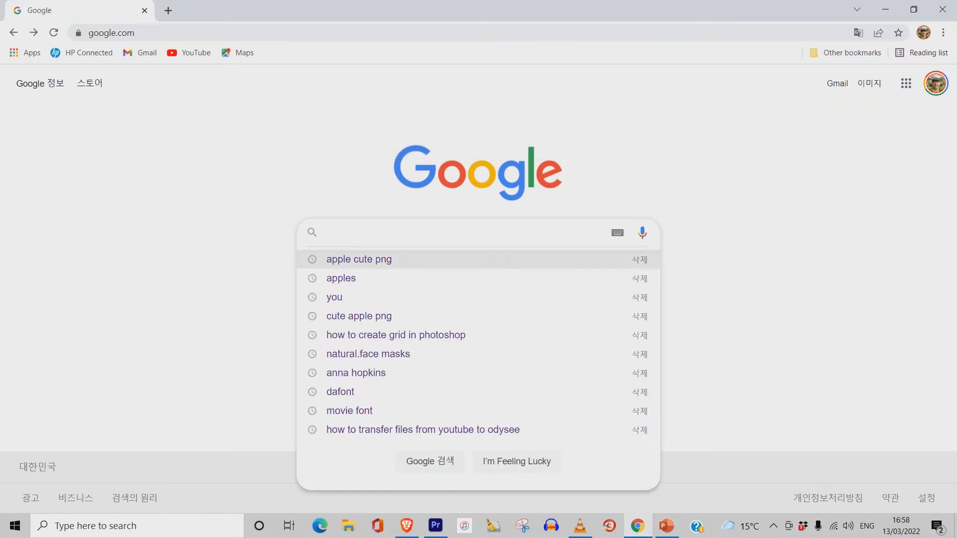
# - Search Google Images for "apple cute png" and copy the smiling teacher apple clipart image
pyautogui.click(359, 259)
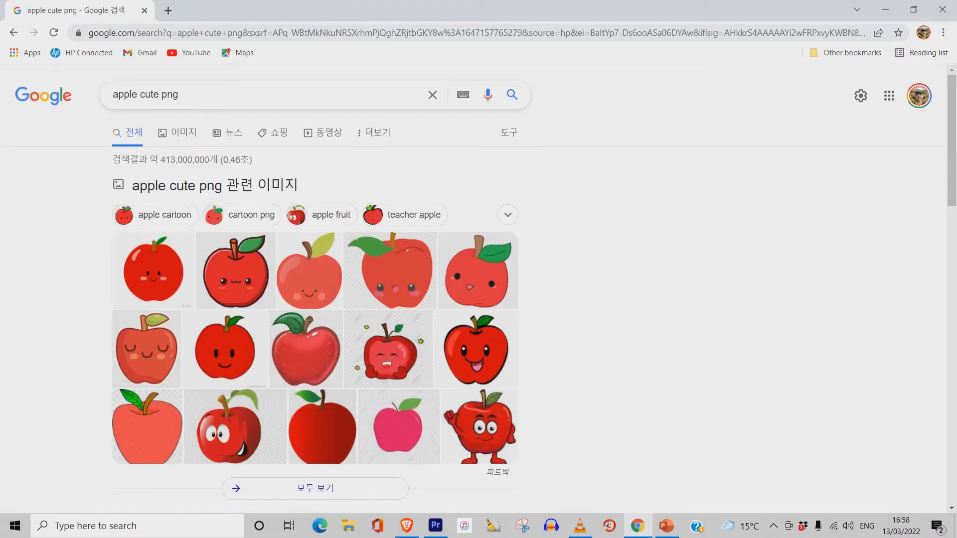
pyautogui.click(178, 132)
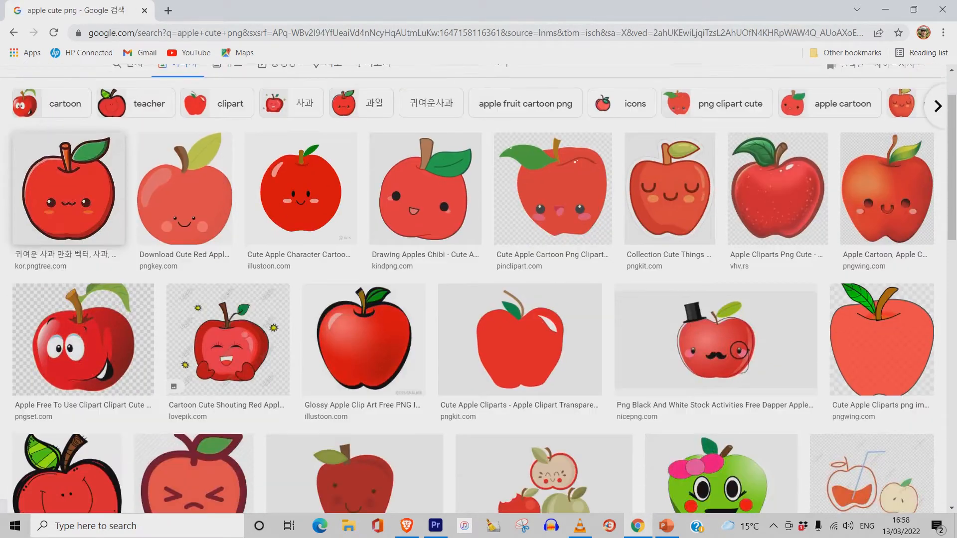
pyautogui.scroll(-5, 75, 249)
pyautogui.click(67, 241)
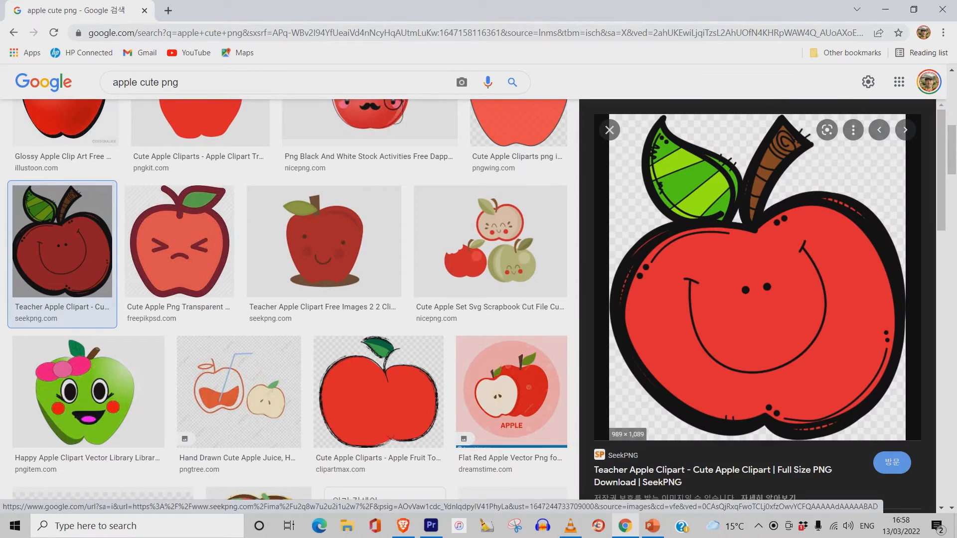
pyautogui.rightClick(785, 261)
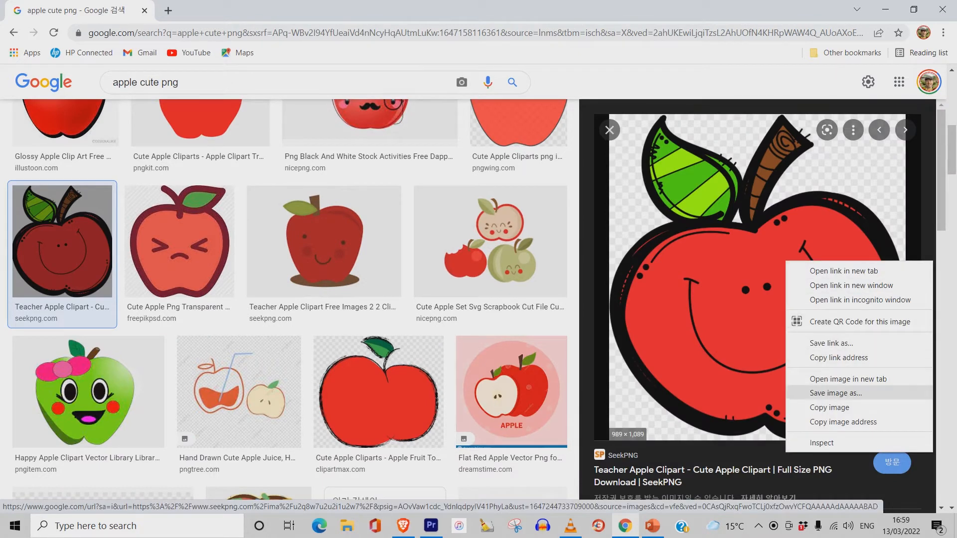
pyautogui.click(830, 407)
# - Paste the apple clipart onto slide 4, shrink it and move it to the slide's lower-left corner
pyautogui.hotkey('alt', 'Tab')
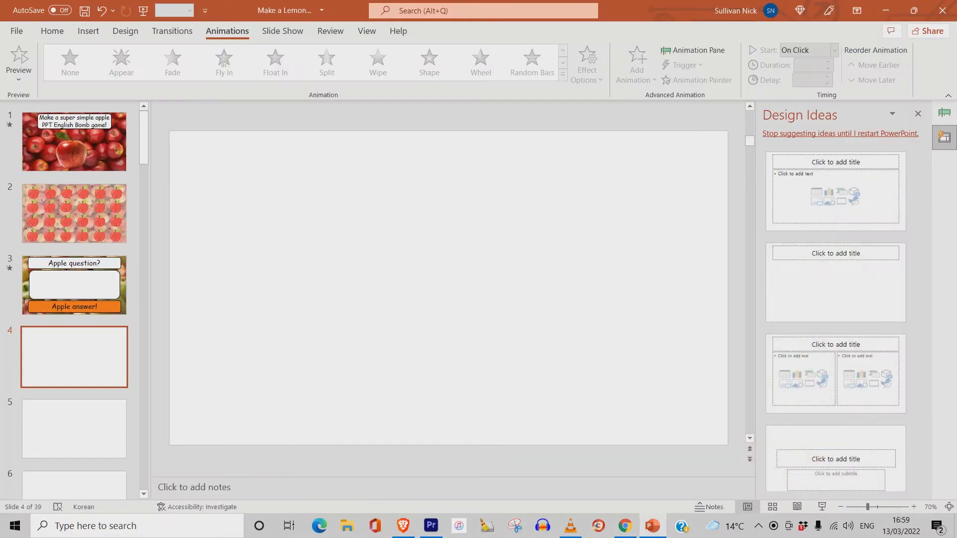
pyautogui.hotkey('ctrl', 'v')
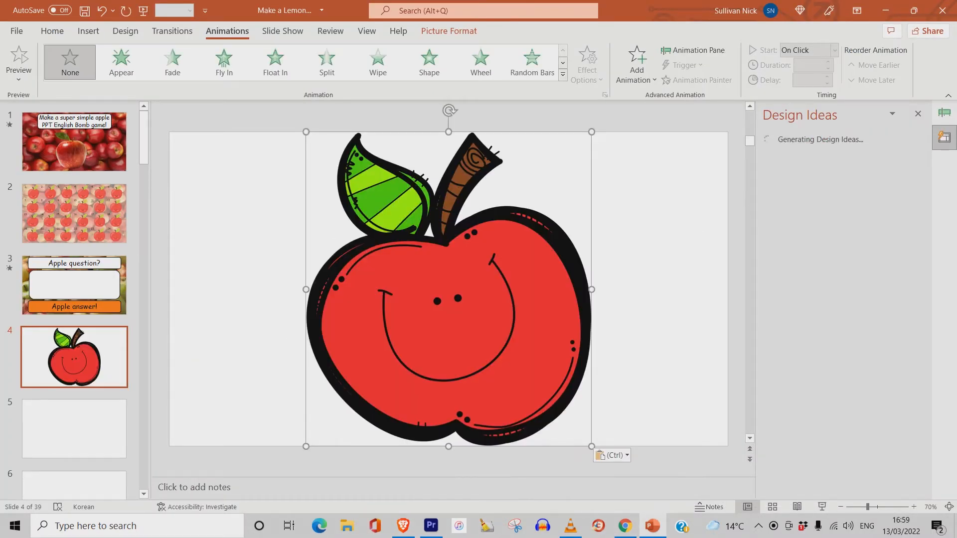
pyautogui.click(694, 50)
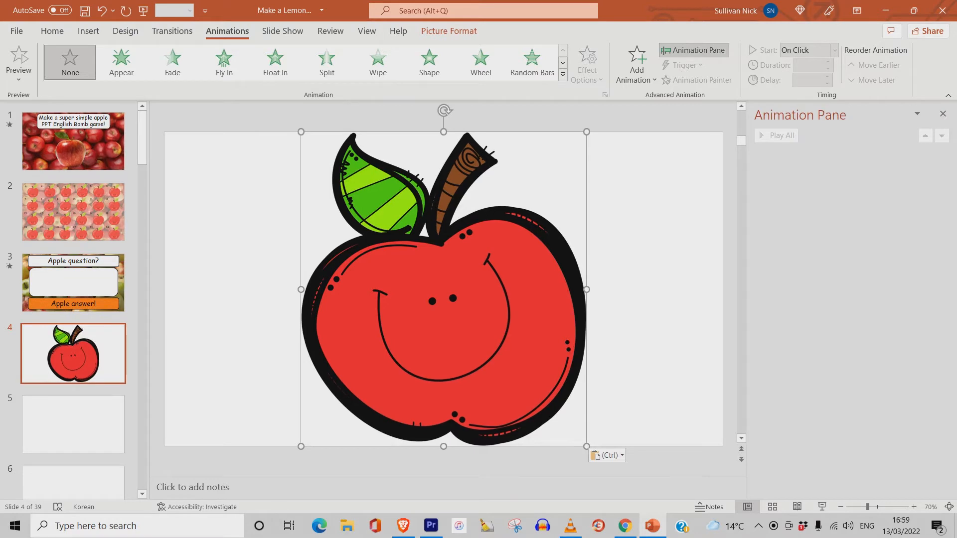
pyautogui.moveTo(587, 132); pyautogui.dragTo(414, 321)
pyautogui.moveTo(357, 387); pyautogui.dragTo(253, 373)
pyautogui.moveTo(309, 308); pyautogui.dragTo(315, 301)
pyautogui.moveTo(257, 373); pyautogui.dragTo(247, 370)
# - Apply the Float In entrance animation to the apple and give it the Arrow sound
pyautogui.click(637, 65)
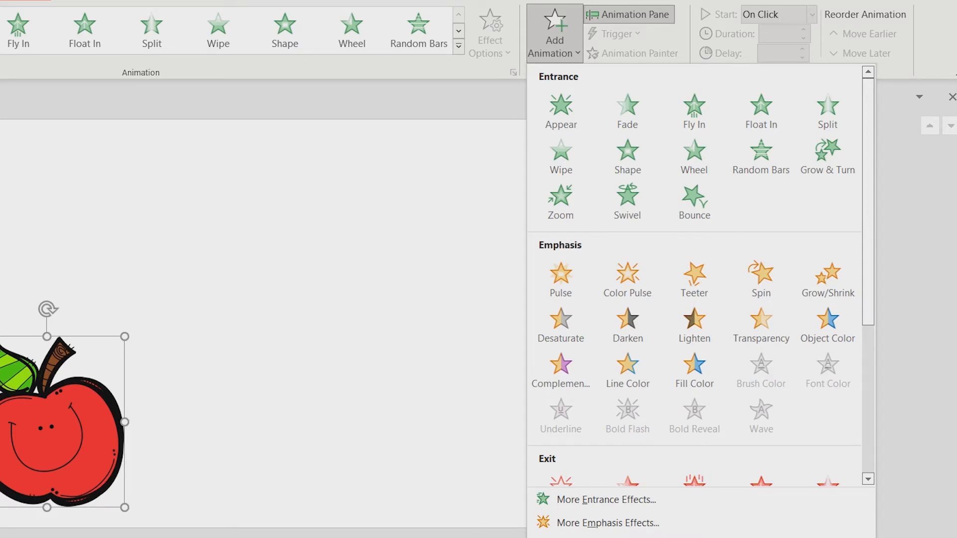
pyautogui.click(761, 107)
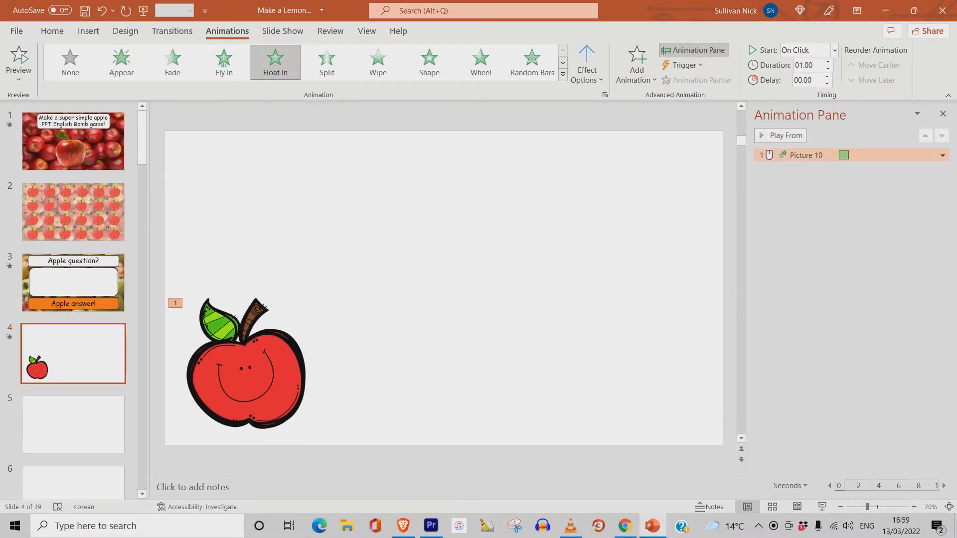
pyautogui.click(942, 155)
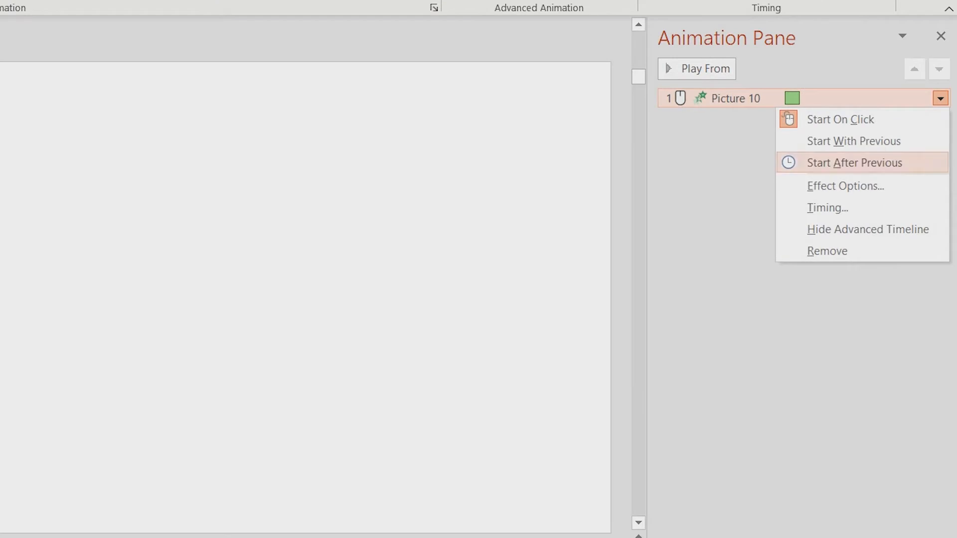
pyautogui.click(845, 186)
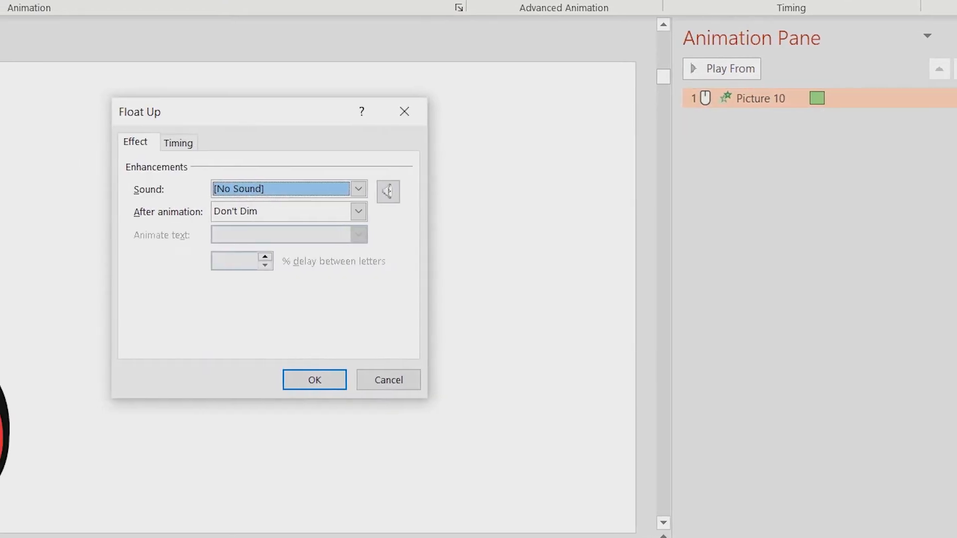
pyautogui.click(358, 188)
pyautogui.moveTo(359, 222); pyautogui.dragTo(358, 229)
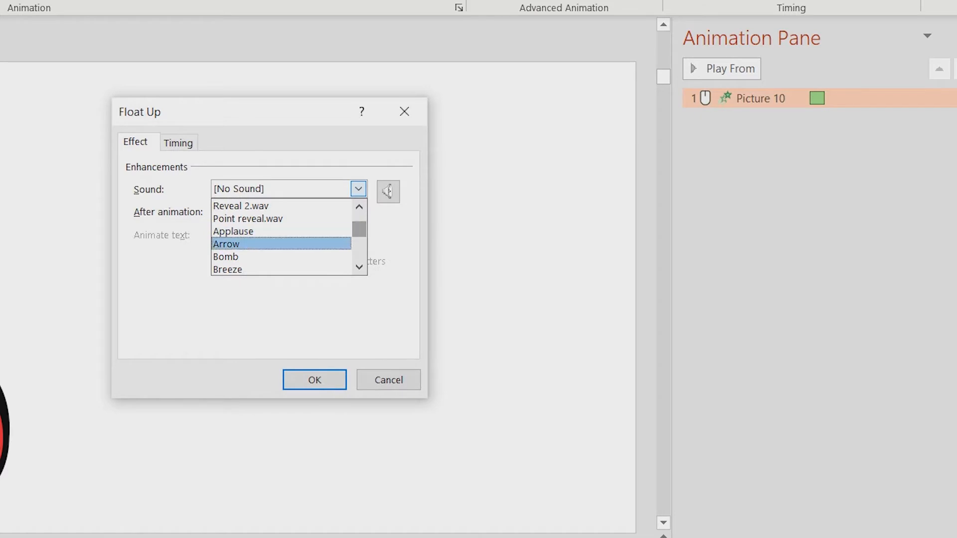
pyautogui.click(231, 244)
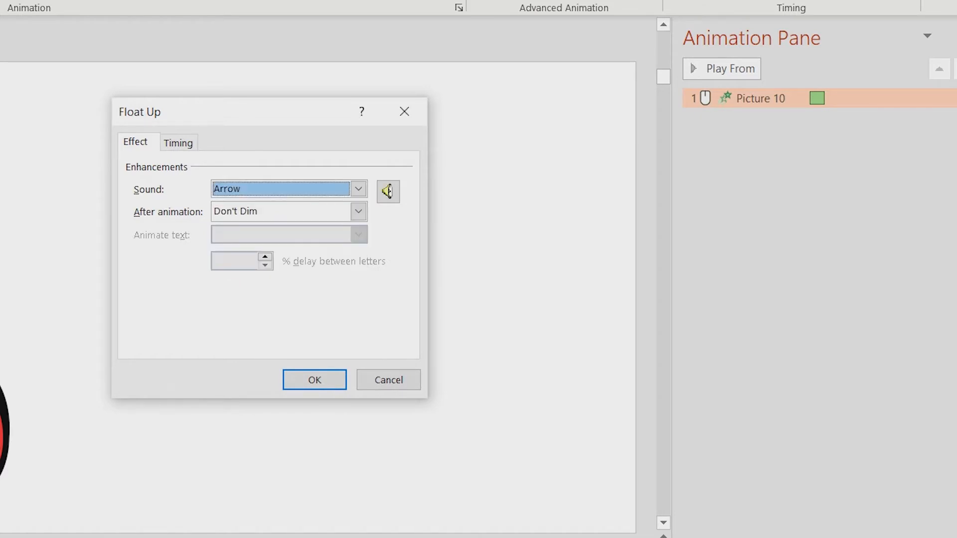
pyautogui.click(315, 380)
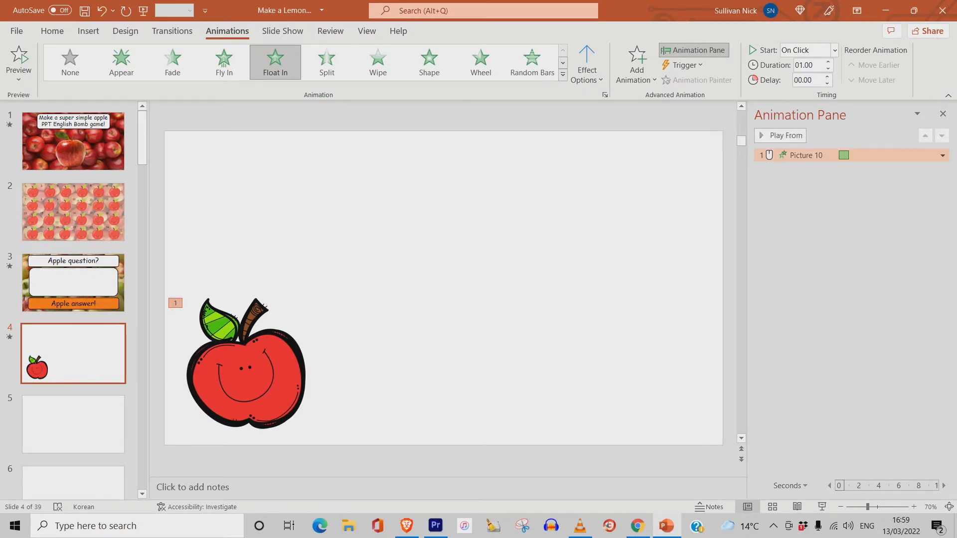
# - Set the apple's animation to start With Previous and preview the slide show from this slide
pyautogui.click(943, 155)
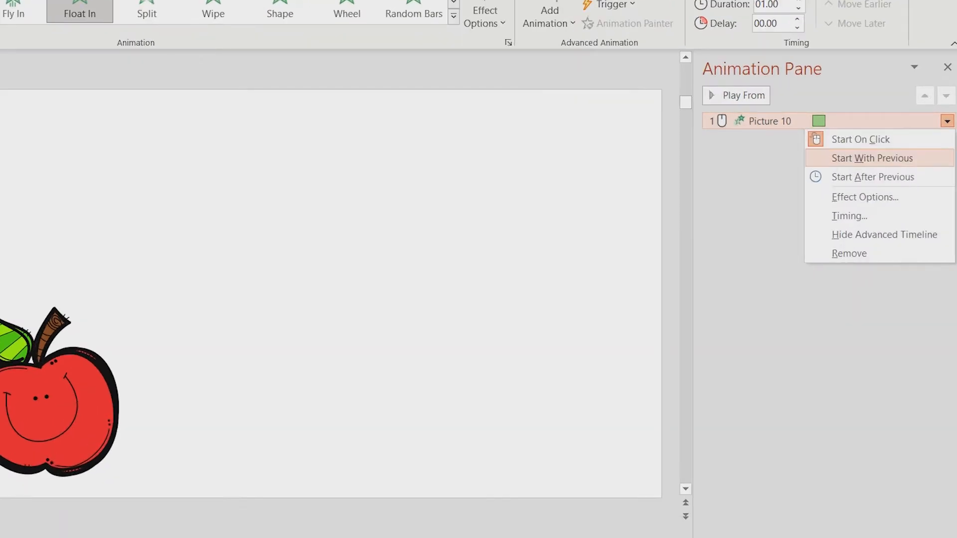
pyautogui.click(872, 158)
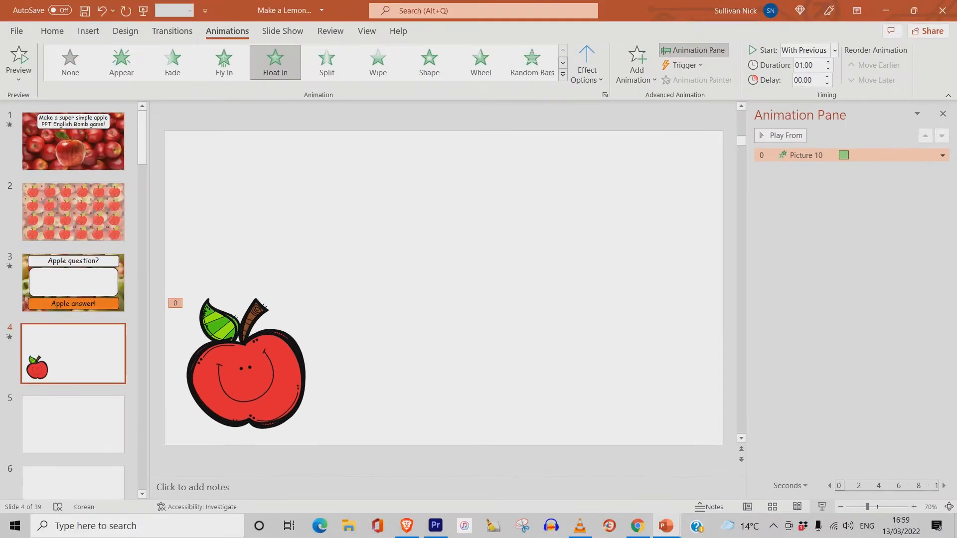
pyautogui.click(833, 508)
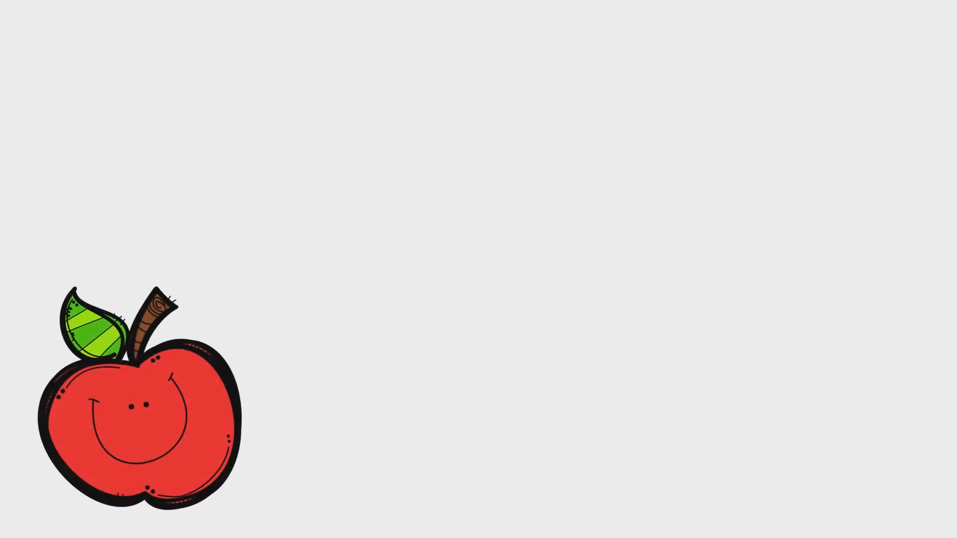
pyautogui.press('Escape')
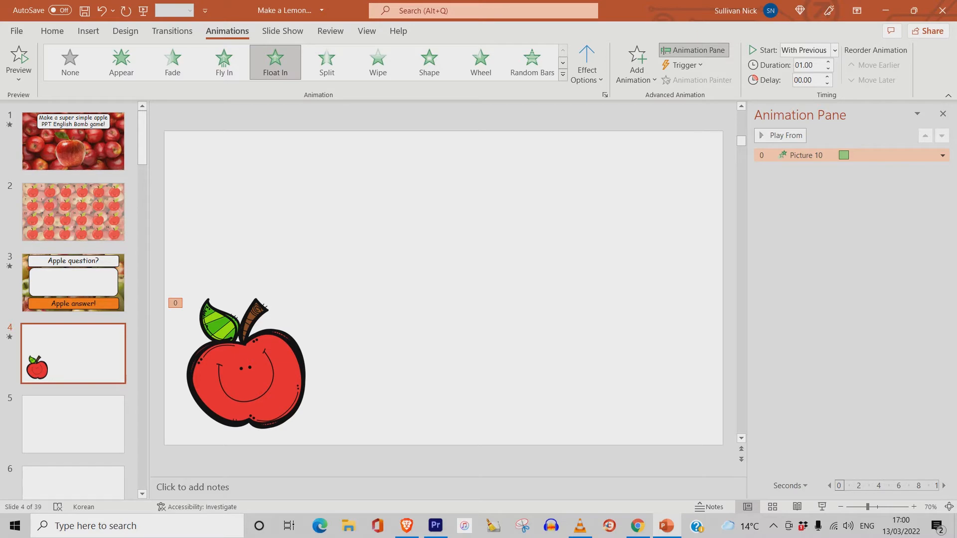
# - Copy the apple and paste a duplicate, moving it above and to the right of the original
pyautogui.click(246, 374)
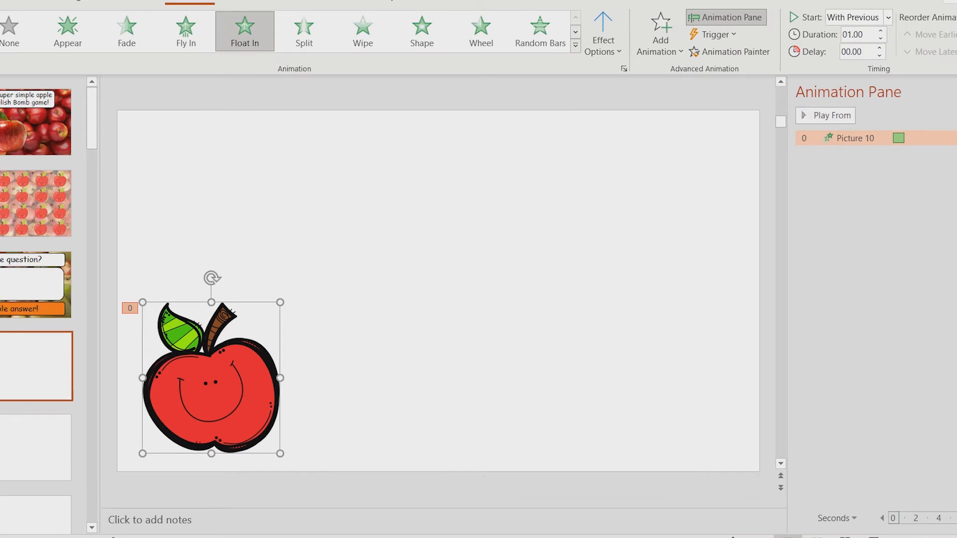
pyautogui.rightClick(221, 384)
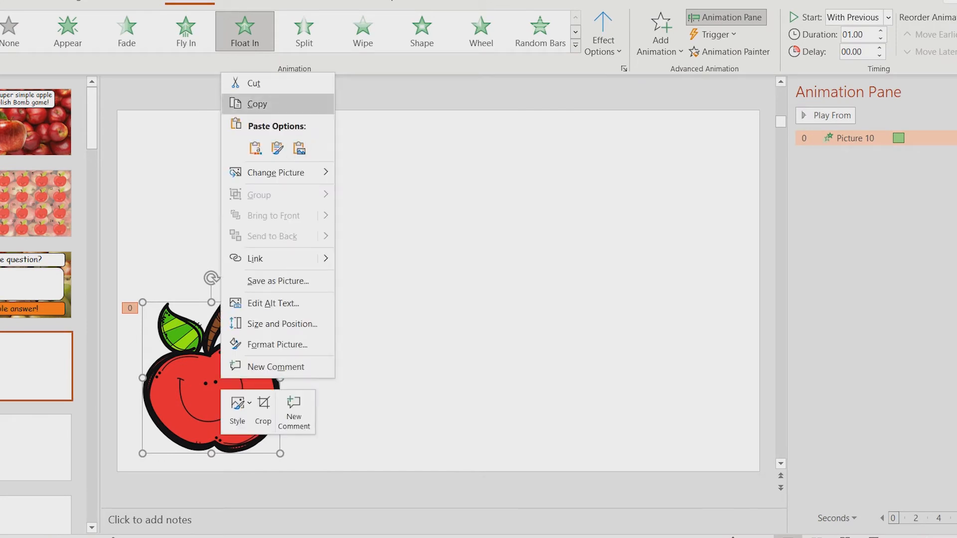
pyautogui.click(258, 104)
pyautogui.press('Escape')
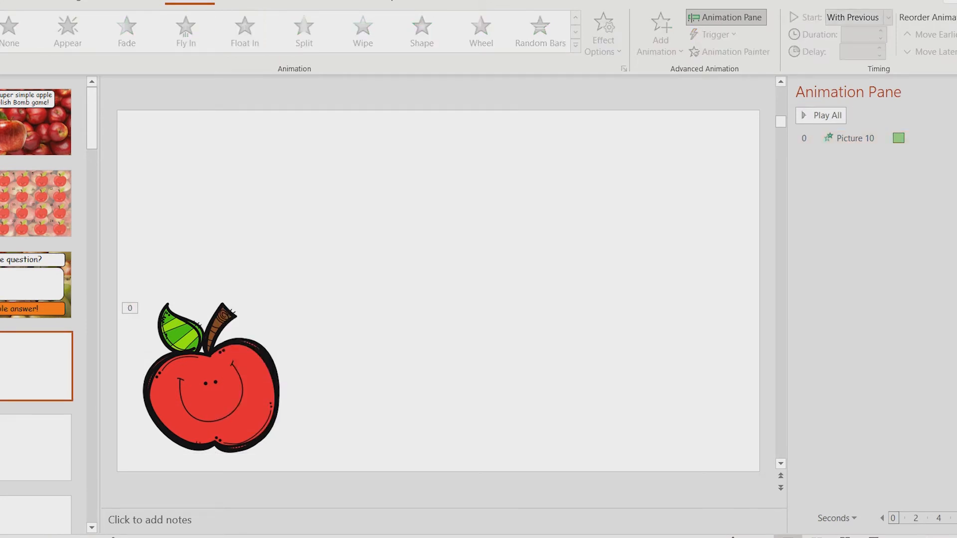
pyautogui.hotkey('ctrl', 'v')
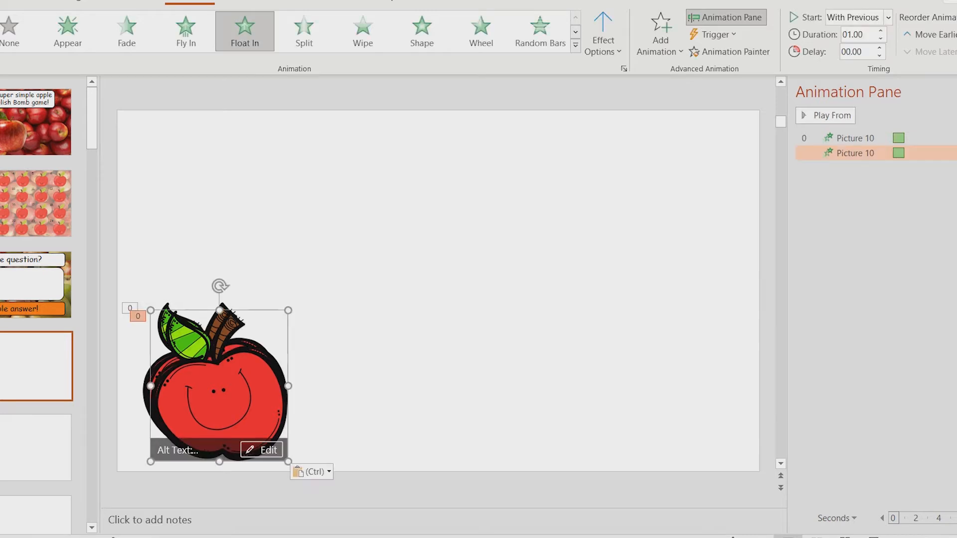
pyautogui.moveTo(219, 389); pyautogui.dragTo(310, 225)
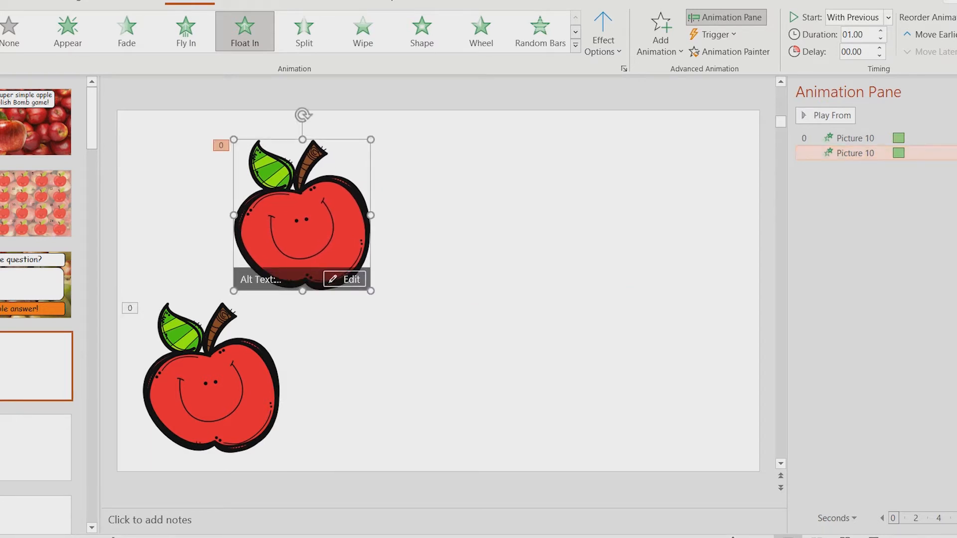
# - Set the duplicate apple's animation delay to 1 second and preview the slide
pyautogui.click(953, 153)
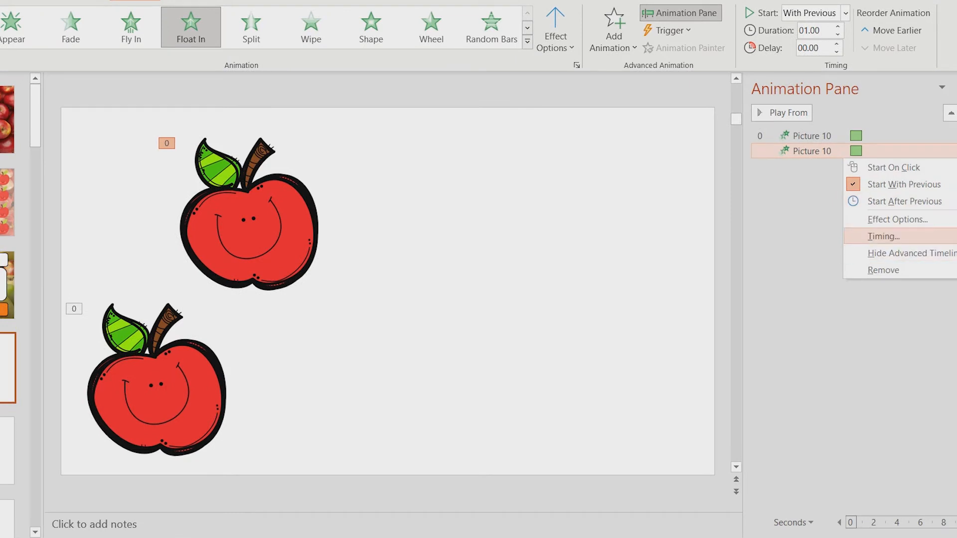
pyautogui.click(884, 236)
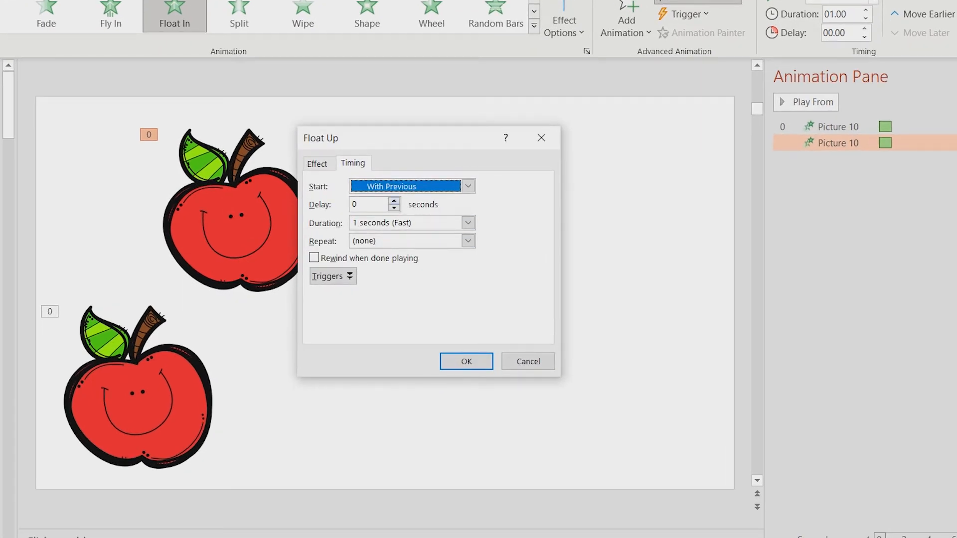
pyautogui.press('Tab')
pyautogui.press('Up')
pyautogui.press('Up')
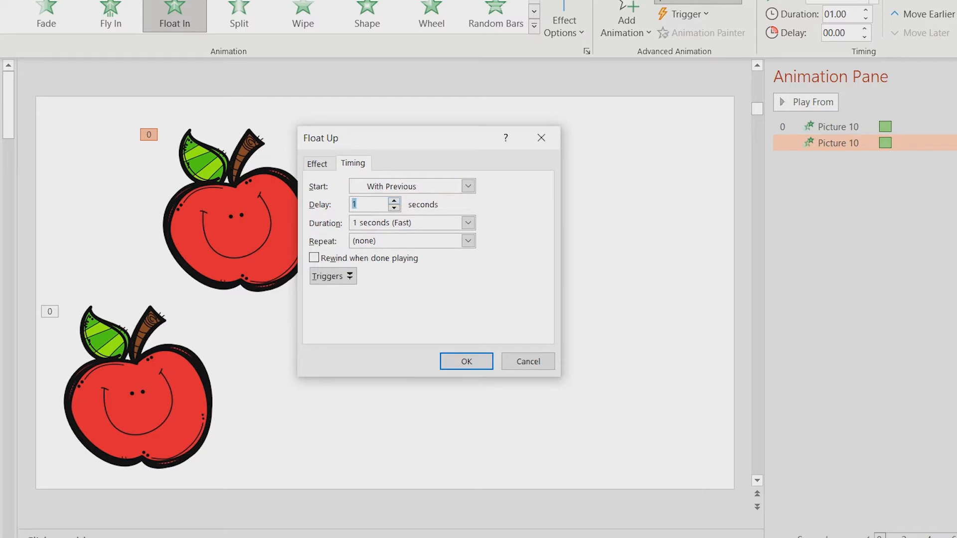
pyautogui.press('Return')
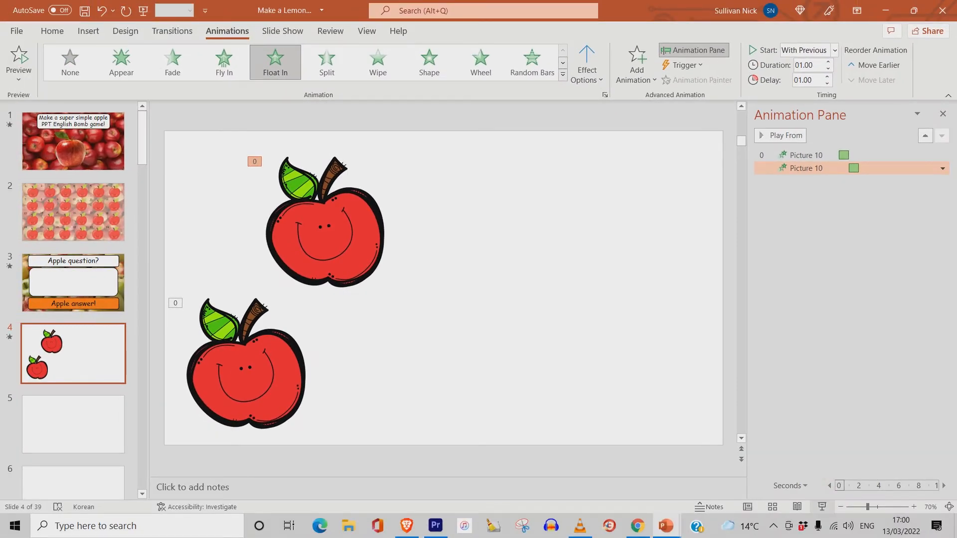
pyautogui.hotkey('shift', 'F5')
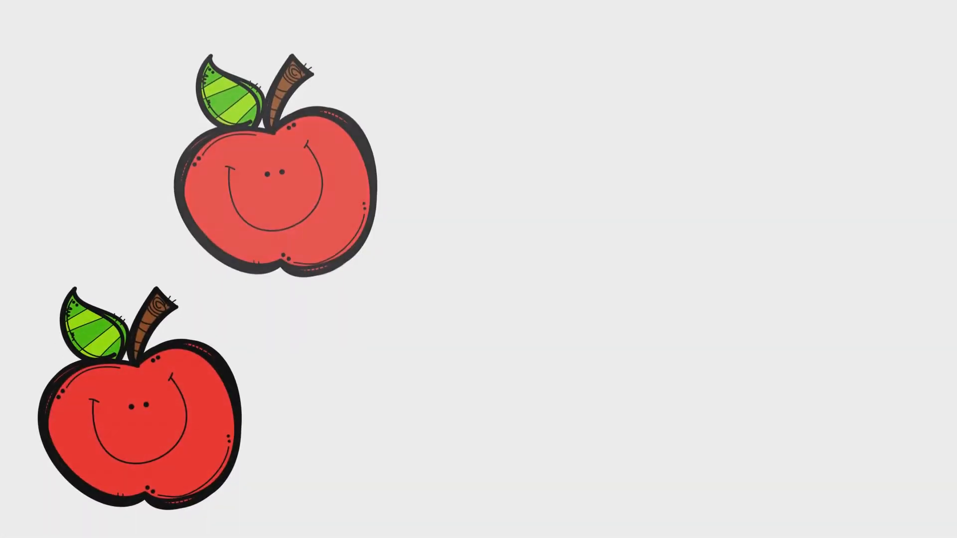
pyautogui.press('Escape')
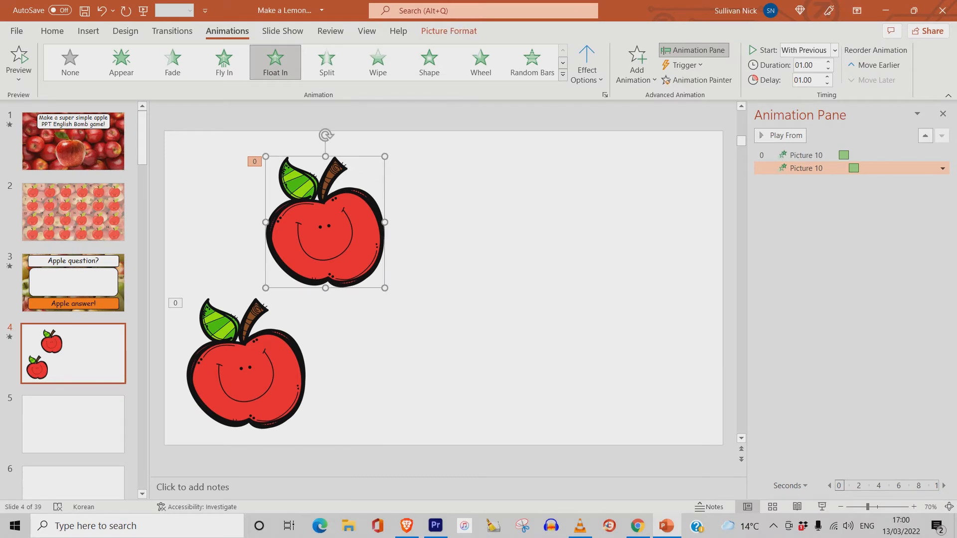
# - Paste a third apple and place it to the lower right of the first one
pyautogui.rightClick(355, 233)
pyautogui.click(384, 263)
pyautogui.hotkey('ctrl', 'v')
pyautogui.moveTo(326, 221); pyautogui.dragTo(453, 364)
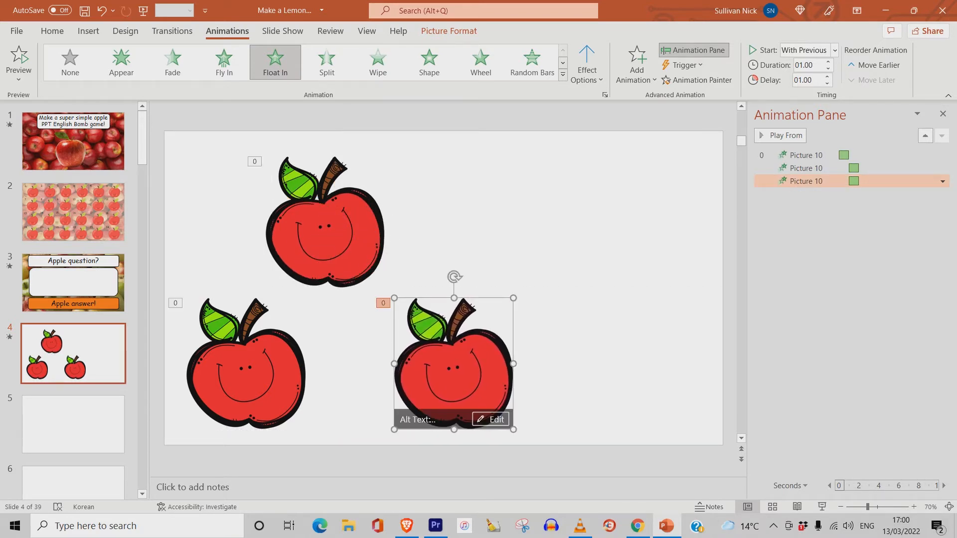
# - Set the third apple's animation delay to 2 seconds
pyautogui.click(943, 182)
pyautogui.click(869, 253)
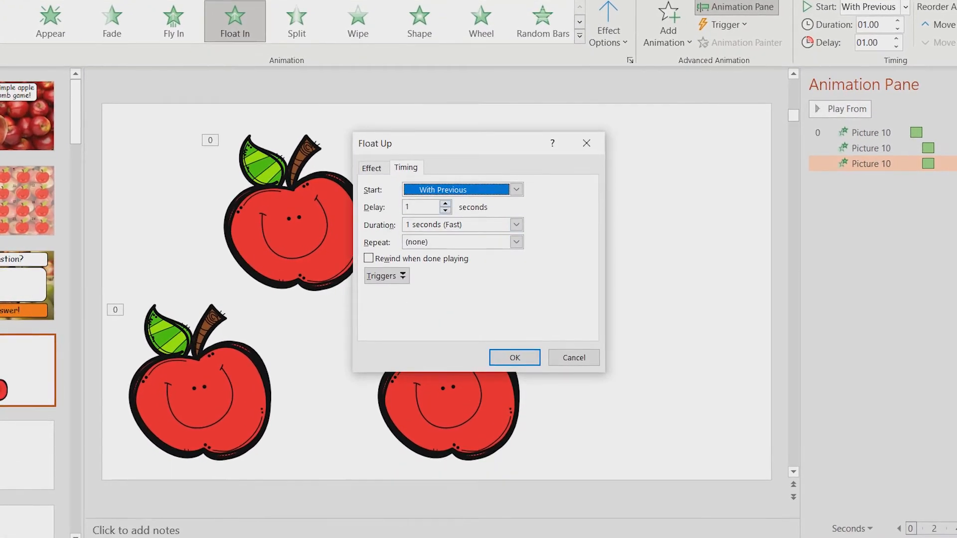
pyautogui.click(446, 205)
pyautogui.click(445, 204)
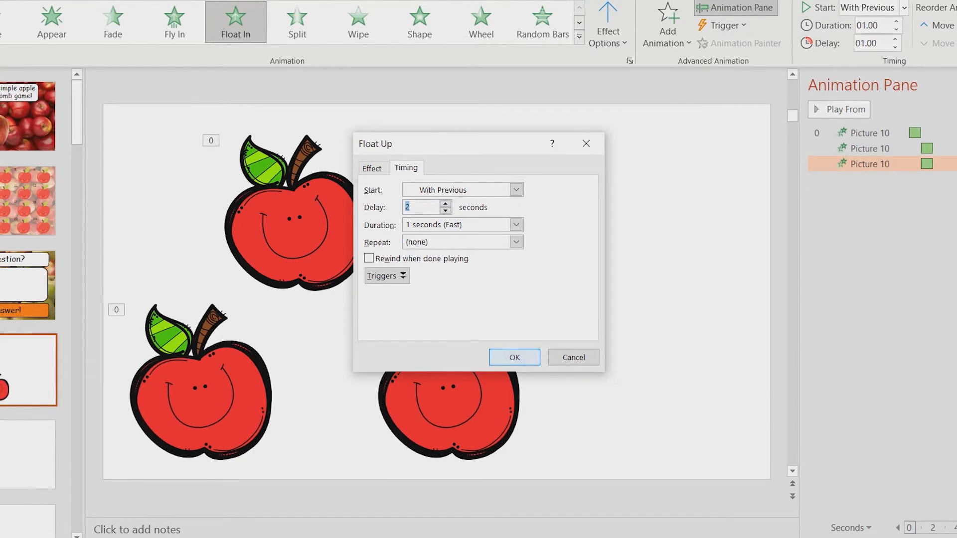
pyautogui.click(514, 358)
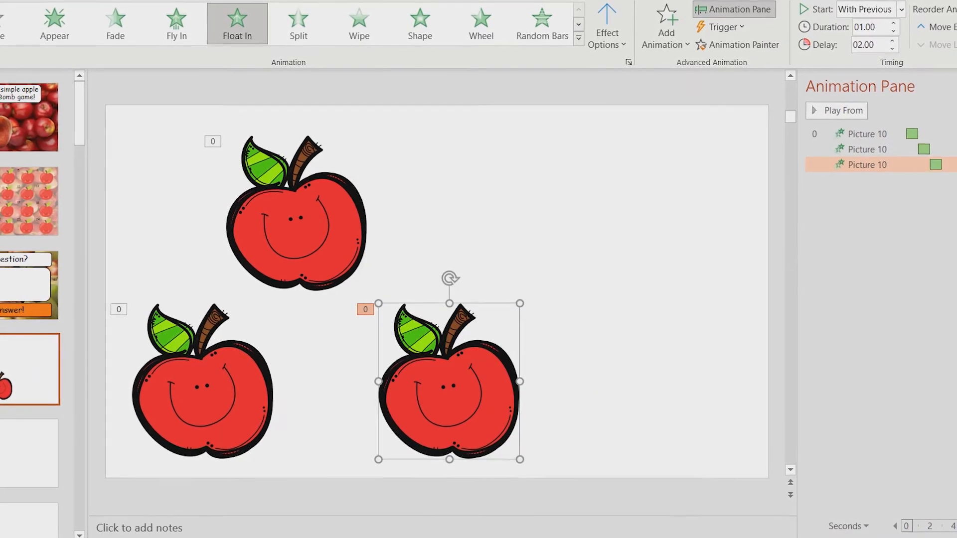
# - Paste a fourth apple and place it in the upper right of the slide
pyautogui.rightClick(492, 399)
pyautogui.press('Escape')
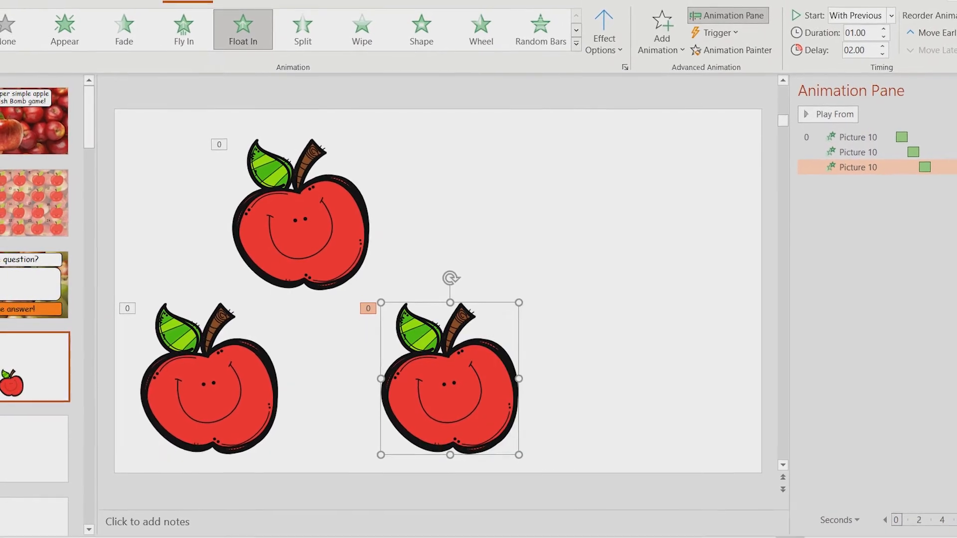
pyautogui.press('Escape')
pyautogui.hotkey('ctrl', 'v')
pyautogui.moveTo(450, 383); pyautogui.dragTo(581, 218)
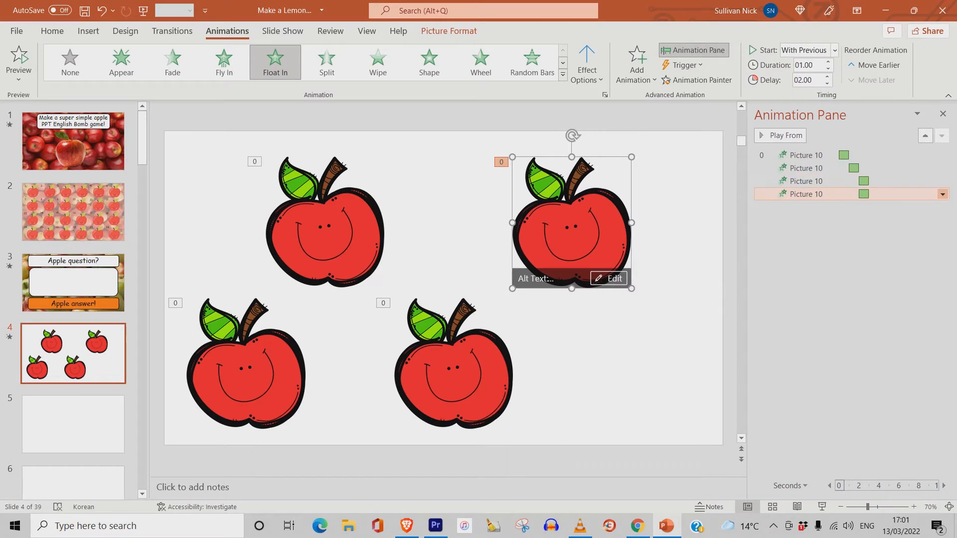
# - Set the fourth apple's animation delay to 3 seconds
pyautogui.click(943, 194)
pyautogui.click(867, 267)
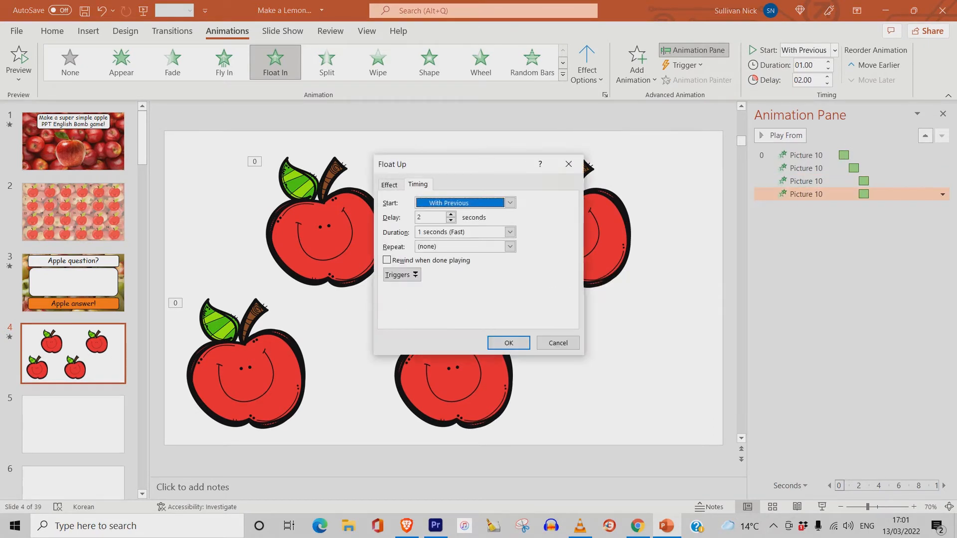
pyautogui.press('Tab')
pyautogui.press('Up')
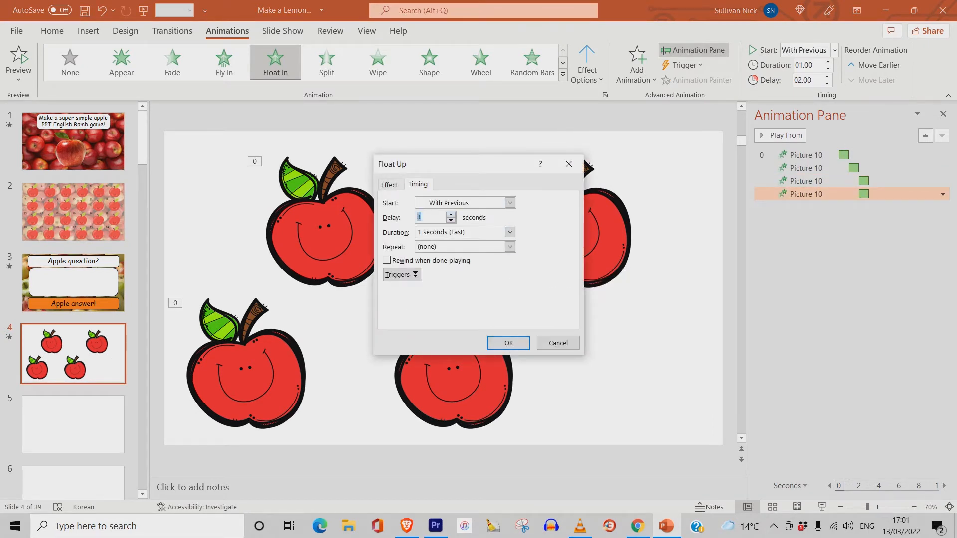
pyautogui.press('Return')
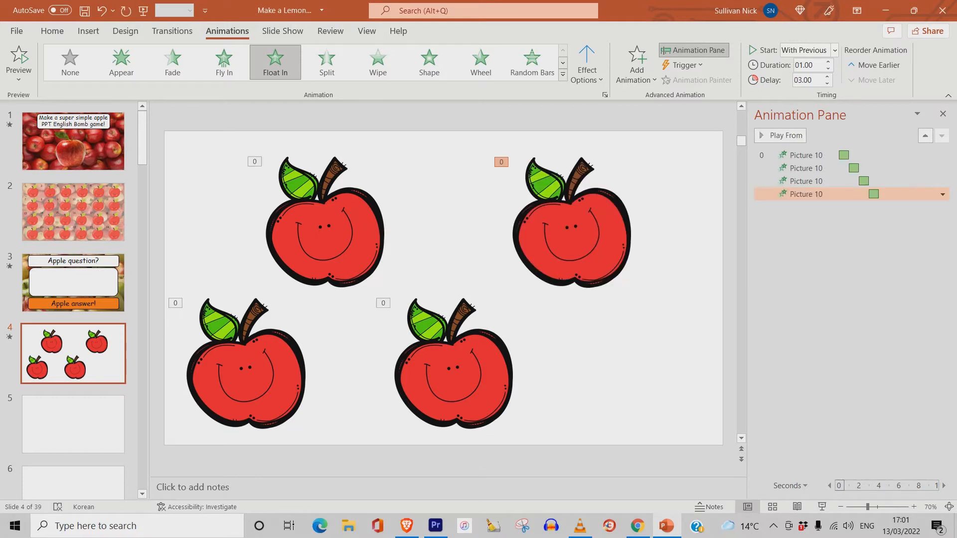
# - Copy the fourth apple, paste a fifth apple and place it at the lower right of the slide
pyautogui.click(572, 225)
pyautogui.rightClick(574, 224)
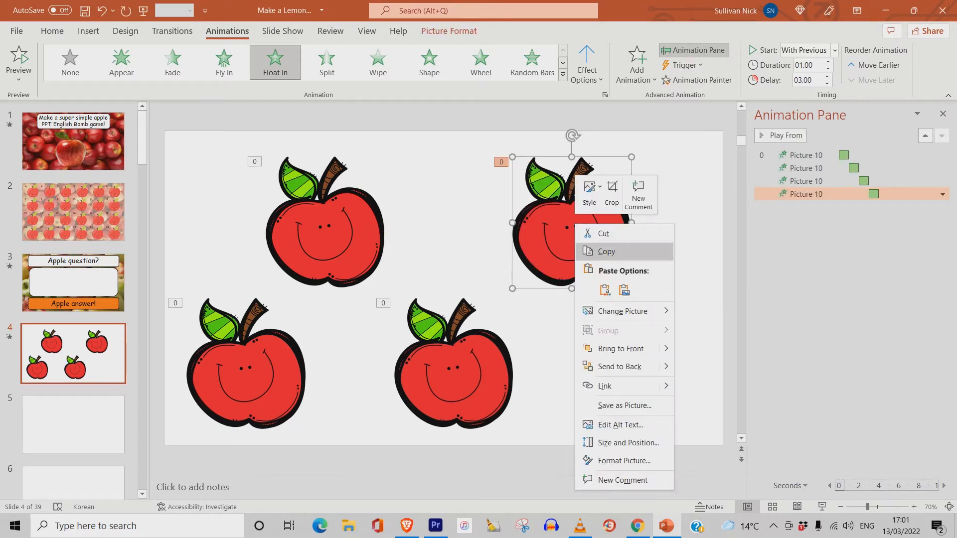
pyautogui.click(606, 252)
pyautogui.click(609, 344)
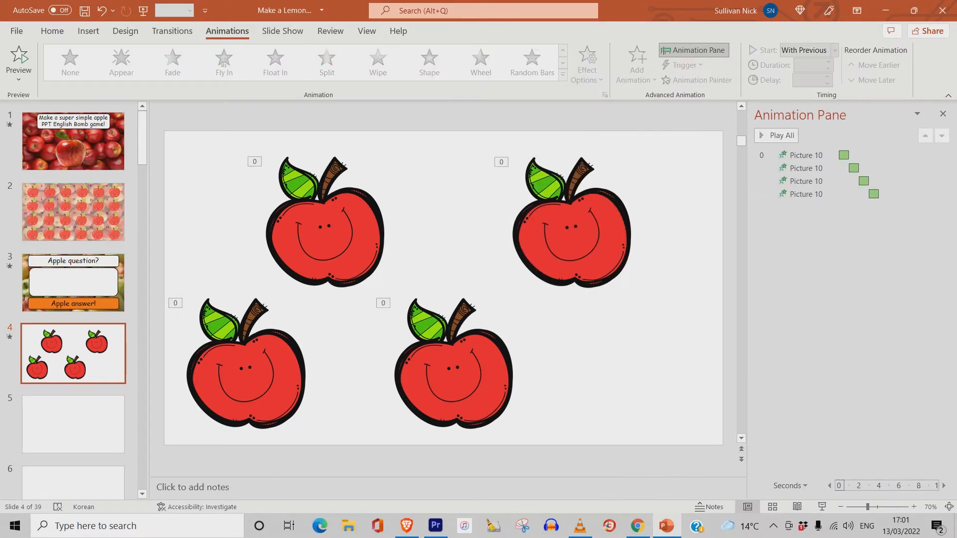
pyautogui.hotkey('ctrl', 'v')
pyautogui.moveTo(575, 225); pyautogui.dragTo(639, 374)
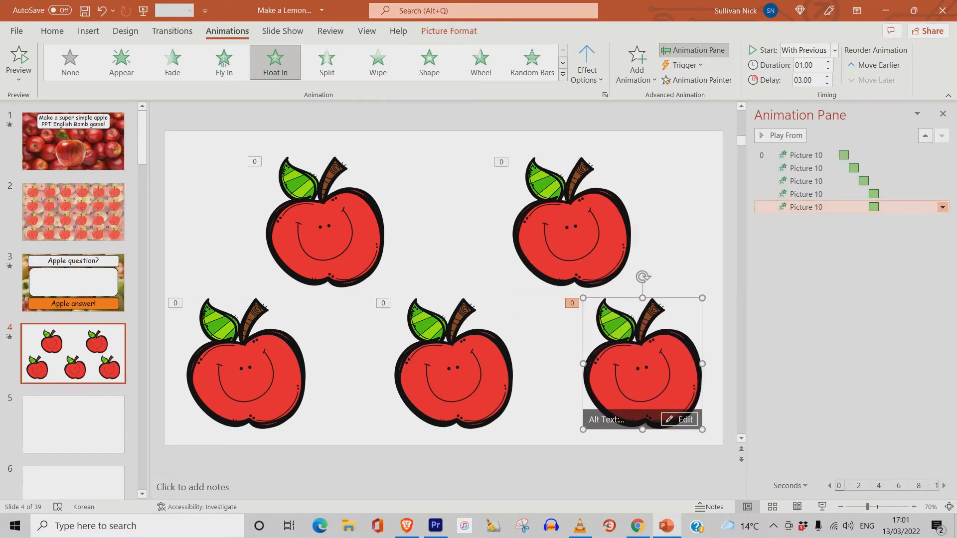
# - Set the fifth apple's animation delay to 4 seconds
pyautogui.click(942, 207)
pyautogui.click(852, 279)
pyautogui.click(450, 215)
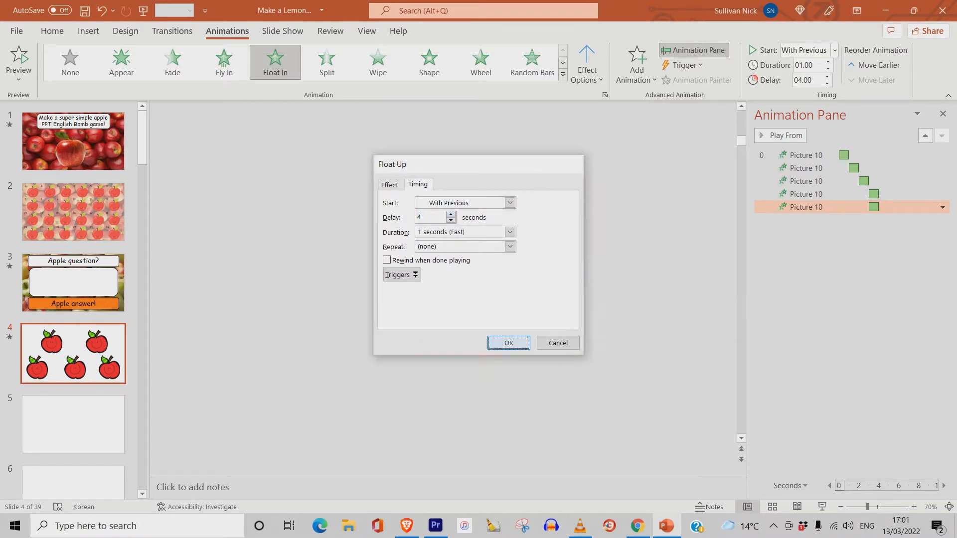
pyautogui.click(509, 343)
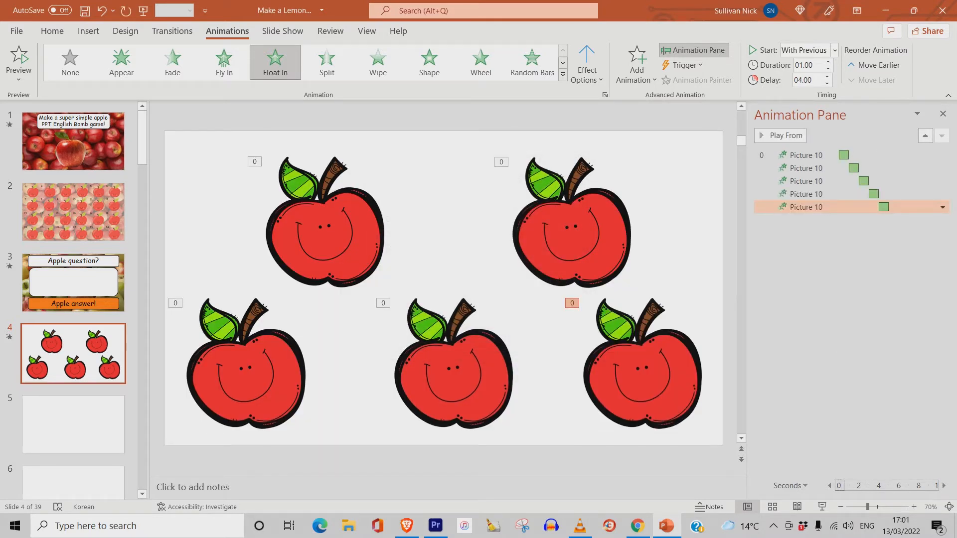
# - Nudge the two upper apples slightly to balance the layout
pyautogui.moveTo(454, 379); pyautogui.dragTo(453, 378)
pyautogui.moveTo(325, 234); pyautogui.dragTo(334, 225)
pyautogui.moveTo(572, 234); pyautogui.dragTo(546, 224)
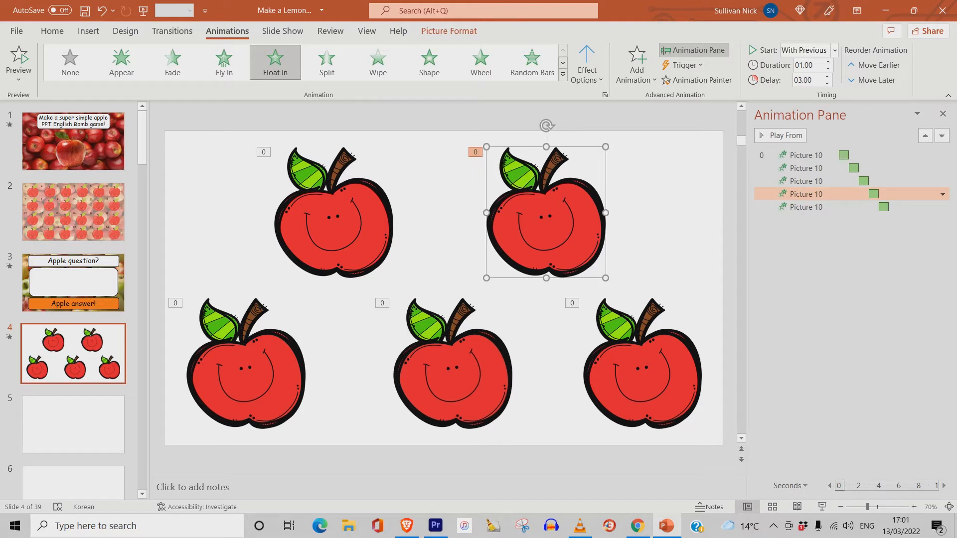
# - Play the slide as a slideshow to preview the apples appearing
pyautogui.click(822, 507)
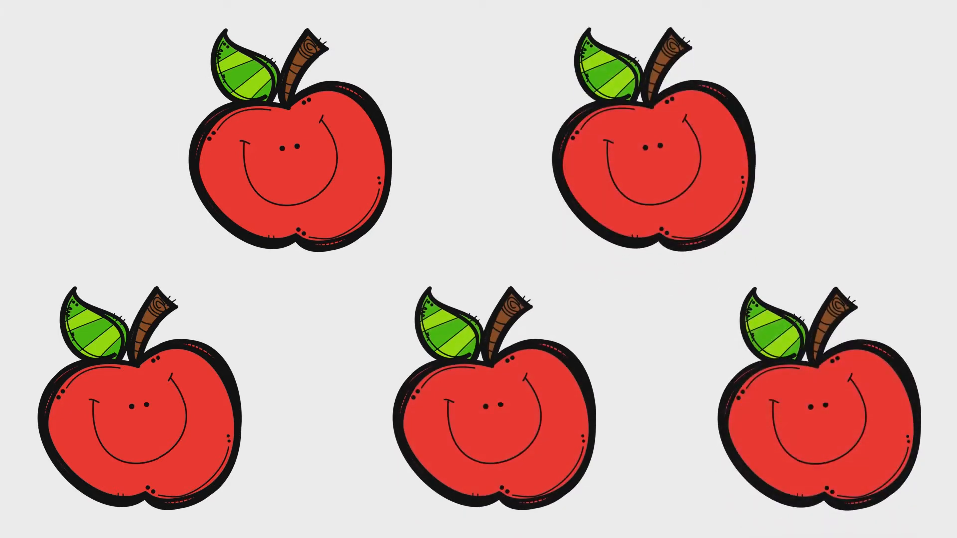
pyautogui.press('Escape')
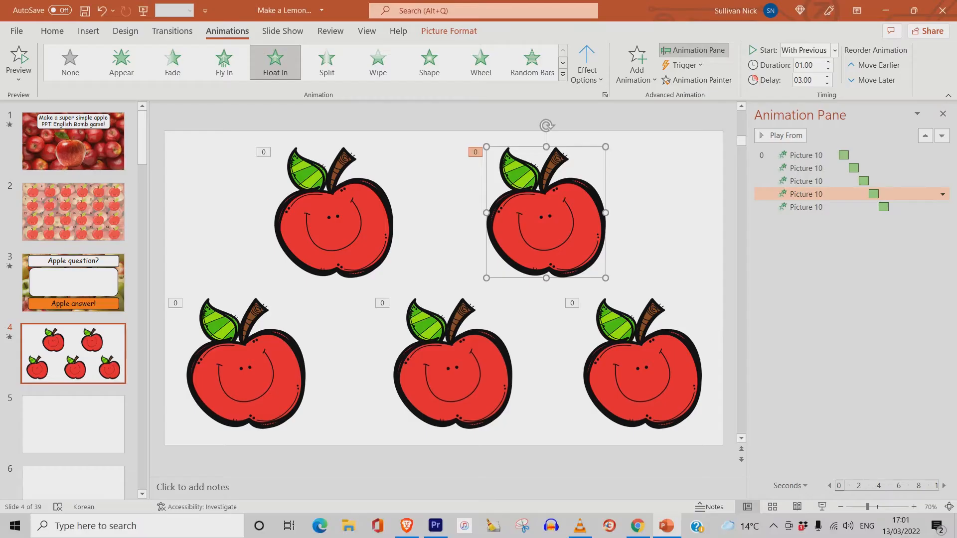
pyautogui.press('Escape')
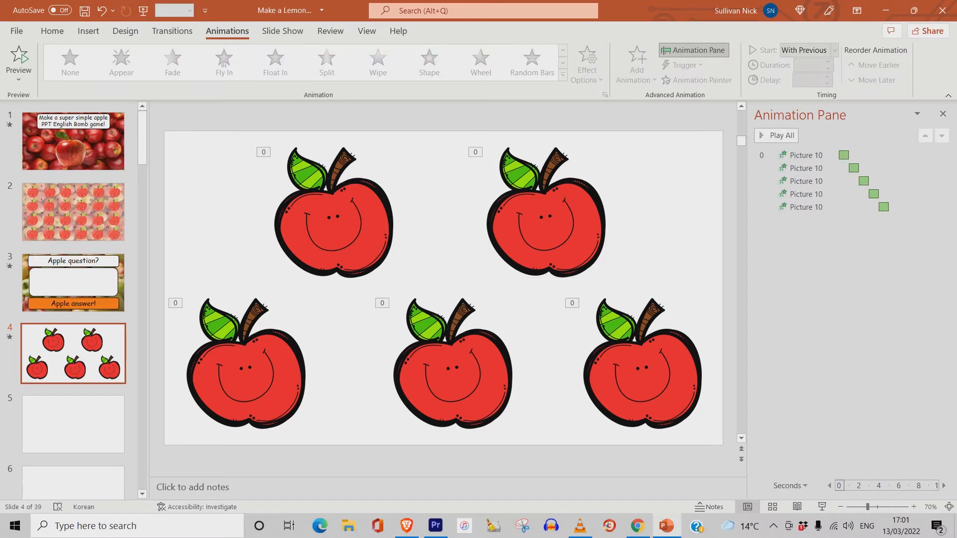
# - Switch to Chrome, search images for "5 png" and copy the red circle 5 image
pyautogui.click(638, 525)
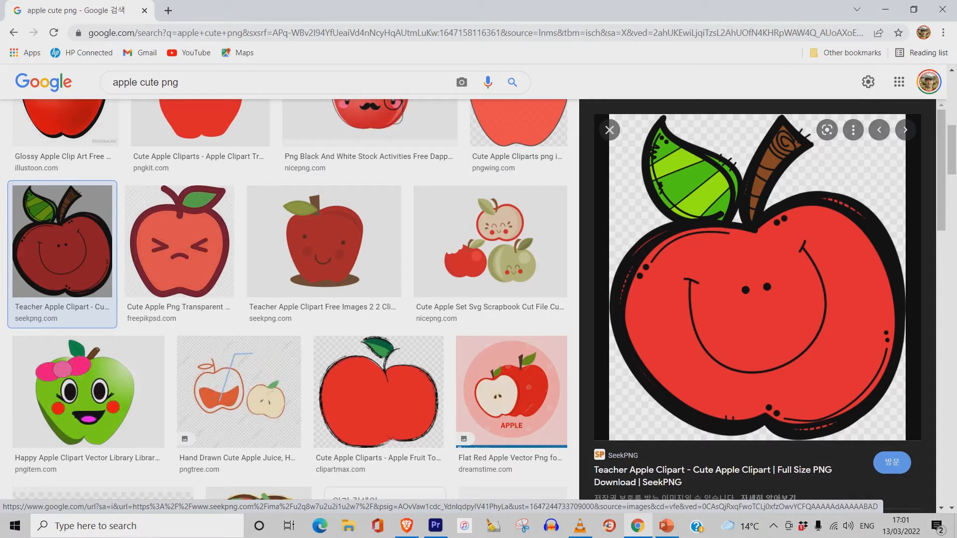
pyautogui.scroll(10, 289, 299)
pyautogui.click(167, 91)
pyautogui.moveTo(168, 90); pyautogui.dragTo(113, 90)
pyautogui.press('BackSpace')
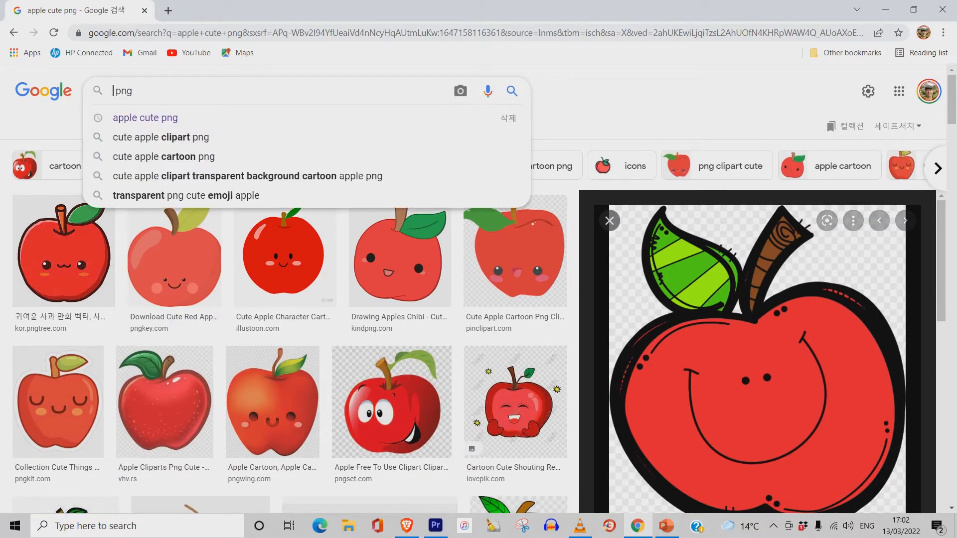
pyautogui.write('5')
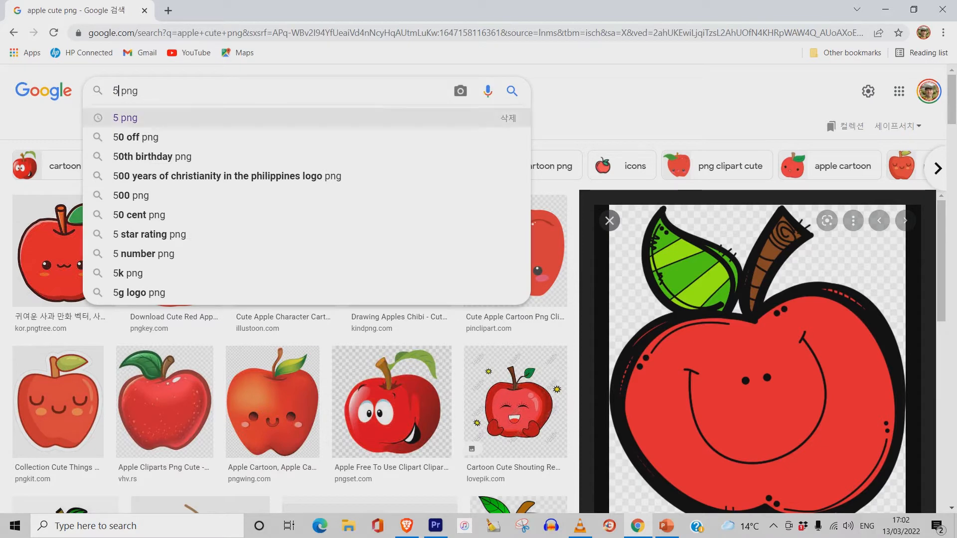
pyautogui.press('Return')
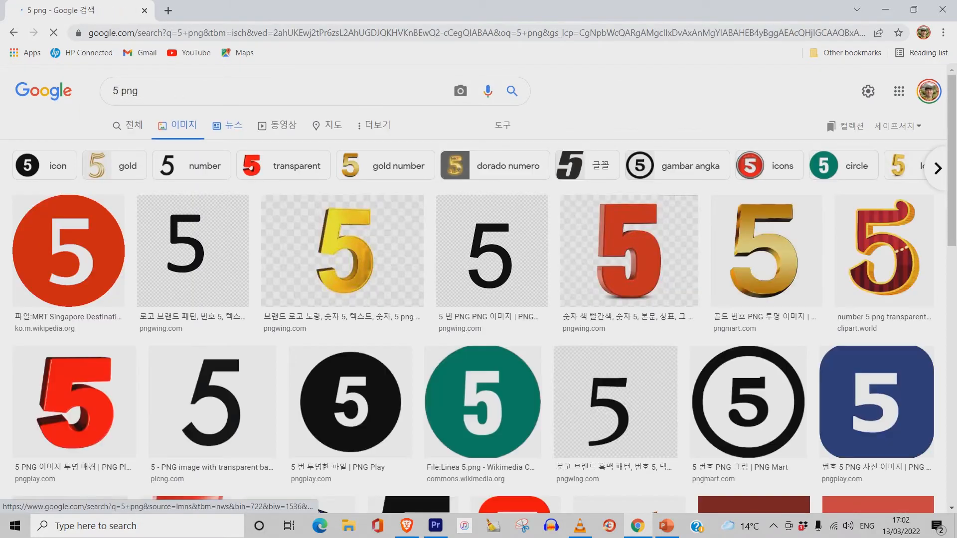
pyautogui.click(69, 250)
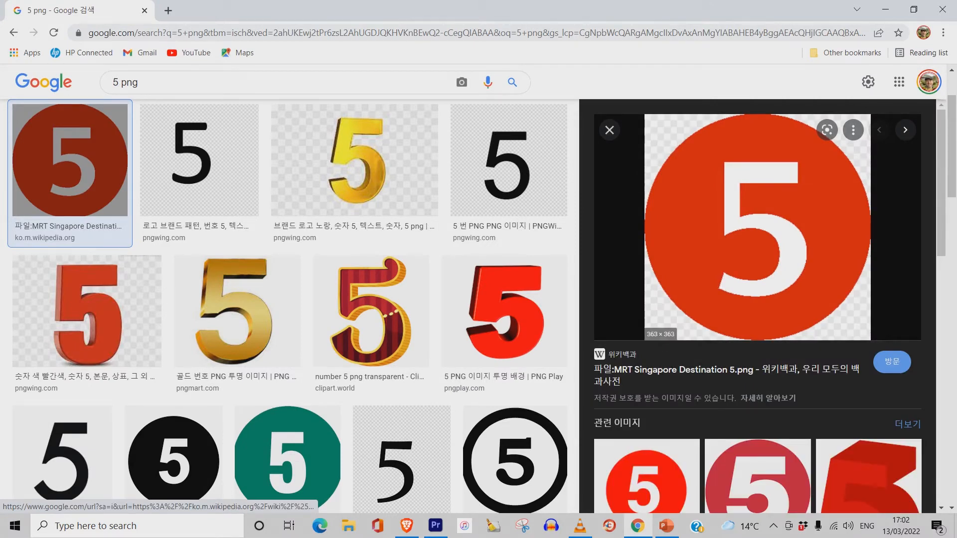
pyautogui.rightClick(788, 204)
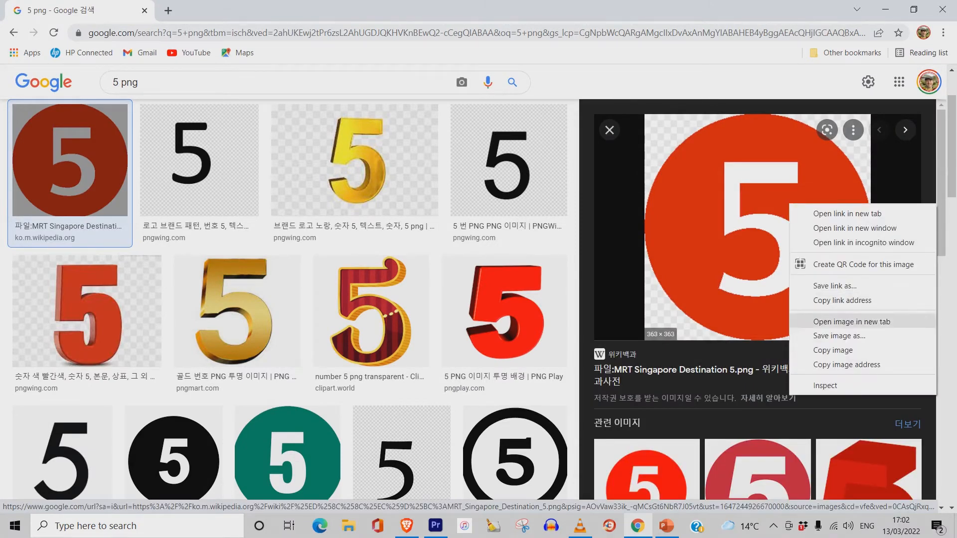
pyautogui.click(818, 350)
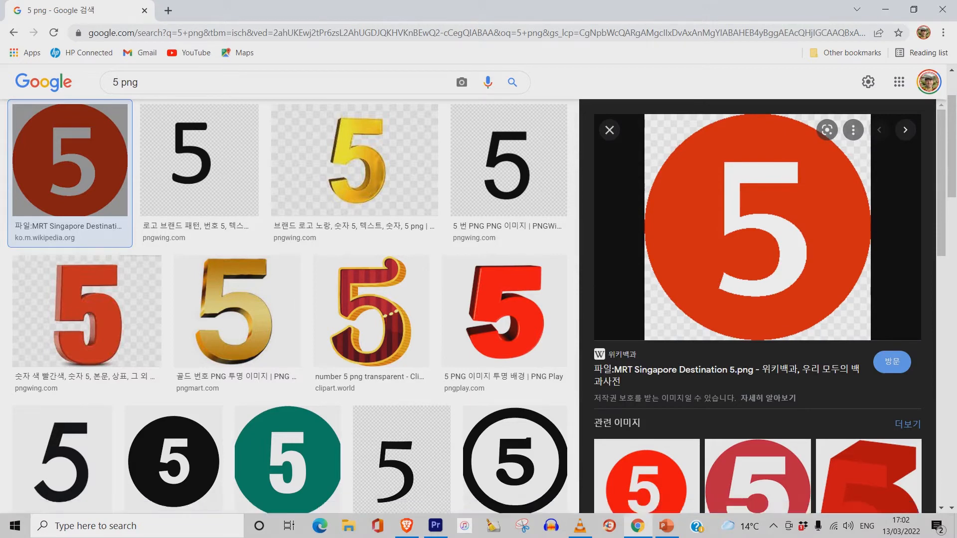
# - Paste the 5 image into the slide, place it in the top-left corner and enlarge it slightly
pyautogui.click(885, 10)
pyautogui.rightClick(651, 113)
pyautogui.click(681, 143)
pyautogui.moveTo(523, 209); pyautogui.dragTo(677, 166)
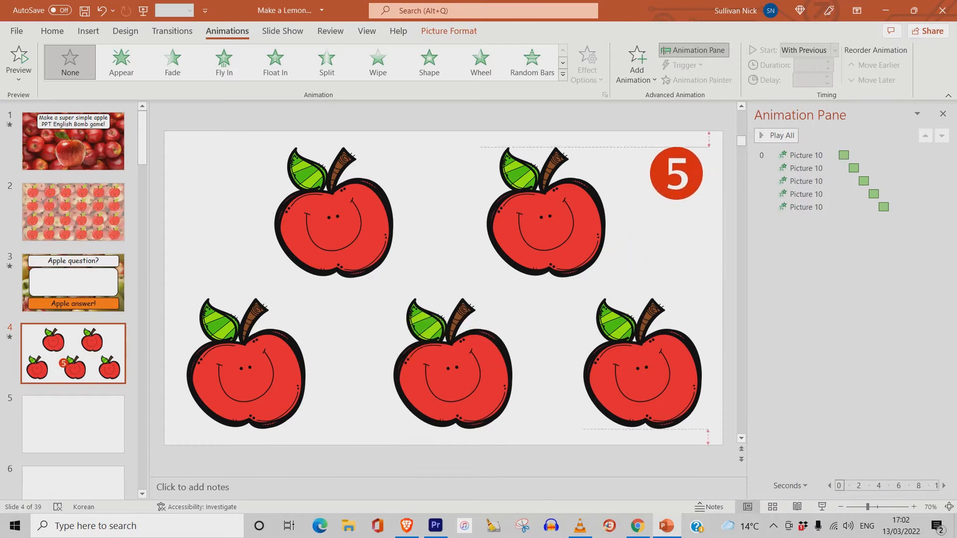
pyautogui.moveTo(677, 166); pyautogui.dragTo(209, 171)
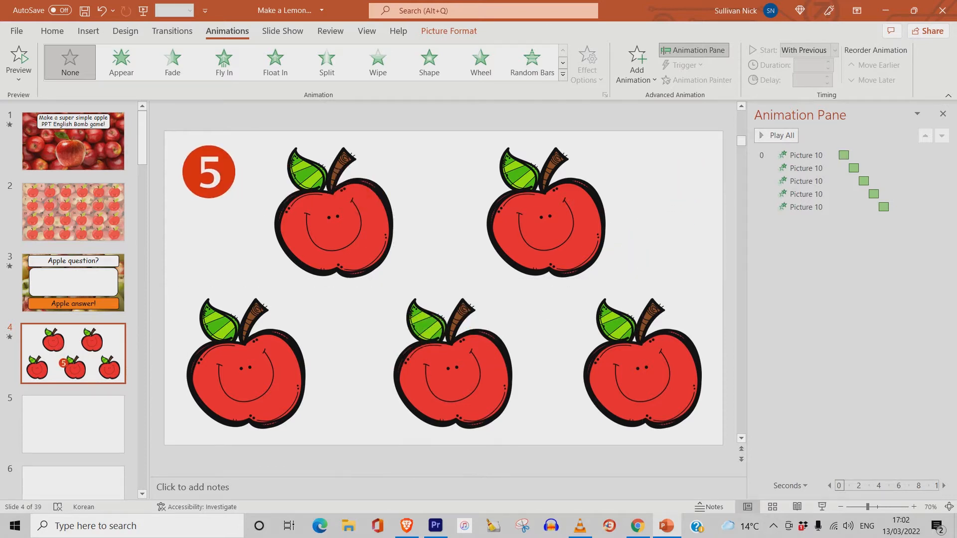
pyautogui.moveTo(236, 199); pyautogui.dragTo(244, 206)
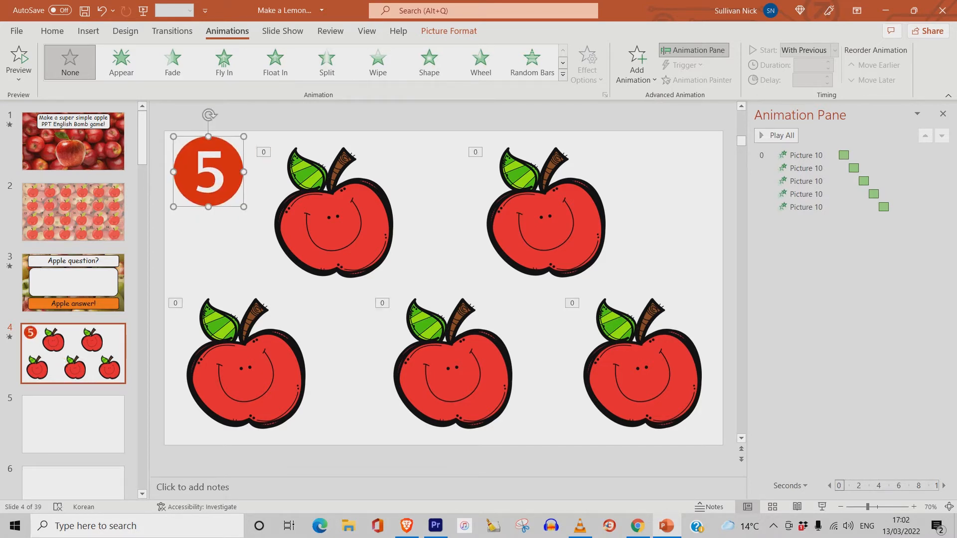
# - Add a Fade entrance animation to the 5 image and set it to start With Previous
pyautogui.click(637, 65)
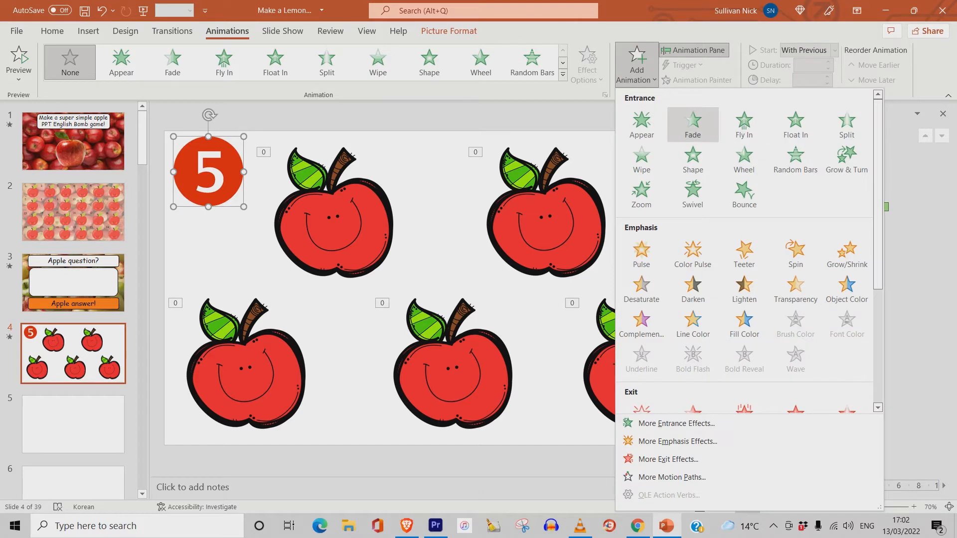
pyautogui.click(692, 125)
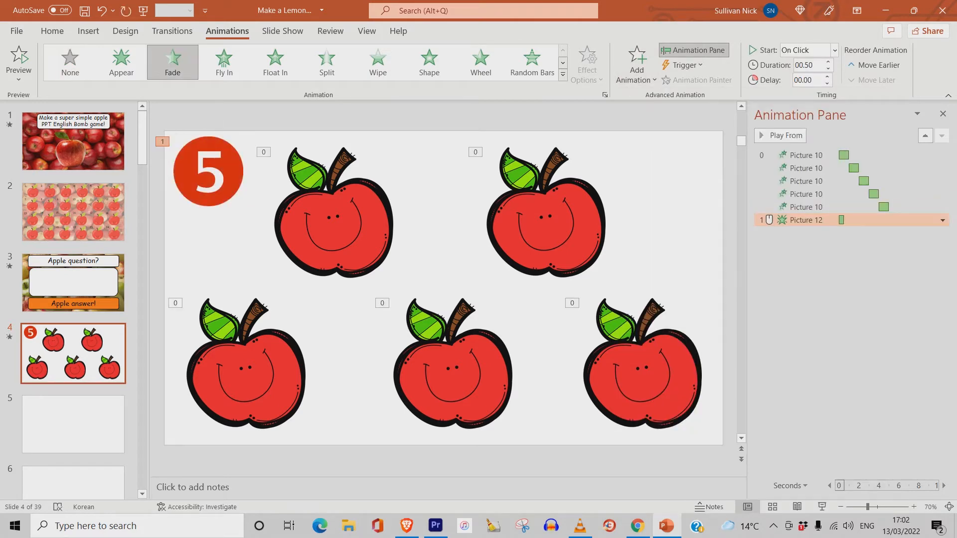
pyautogui.click(942, 220)
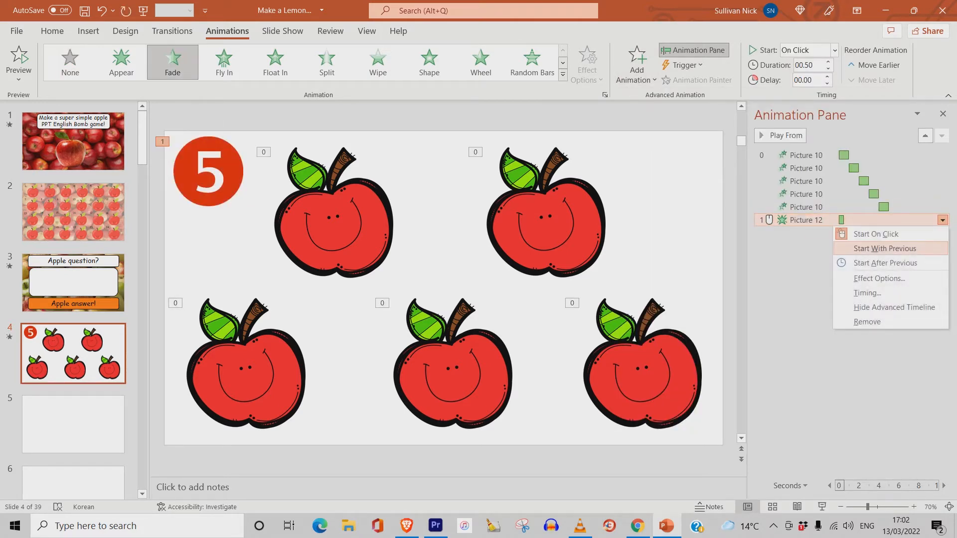
pyautogui.click(884, 248)
# - Set the 5 image's fade delay to 5 seconds and duration to 1 second, then preview the slideshow
pyautogui.click(942, 220)
pyautogui.click(867, 293)
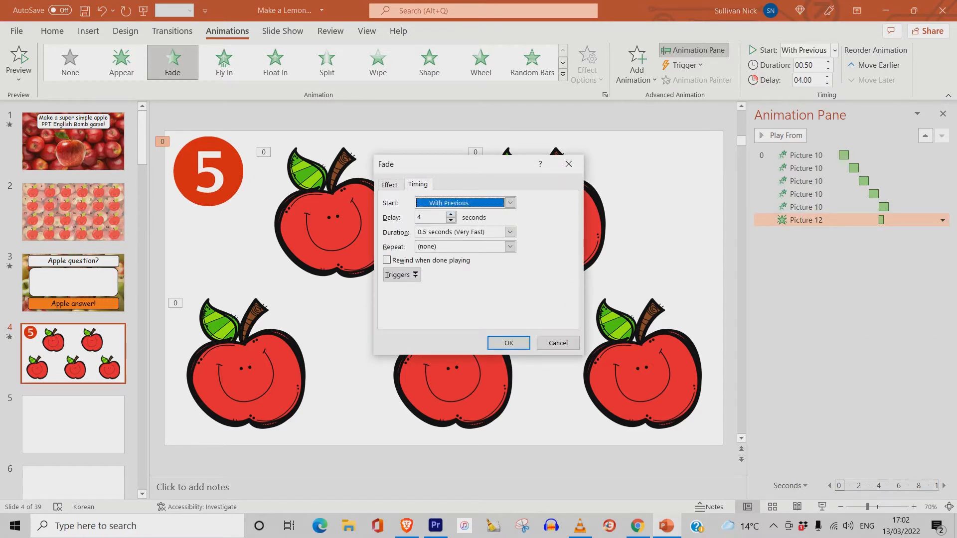
pyautogui.press('Tab')
pyautogui.press('Up')
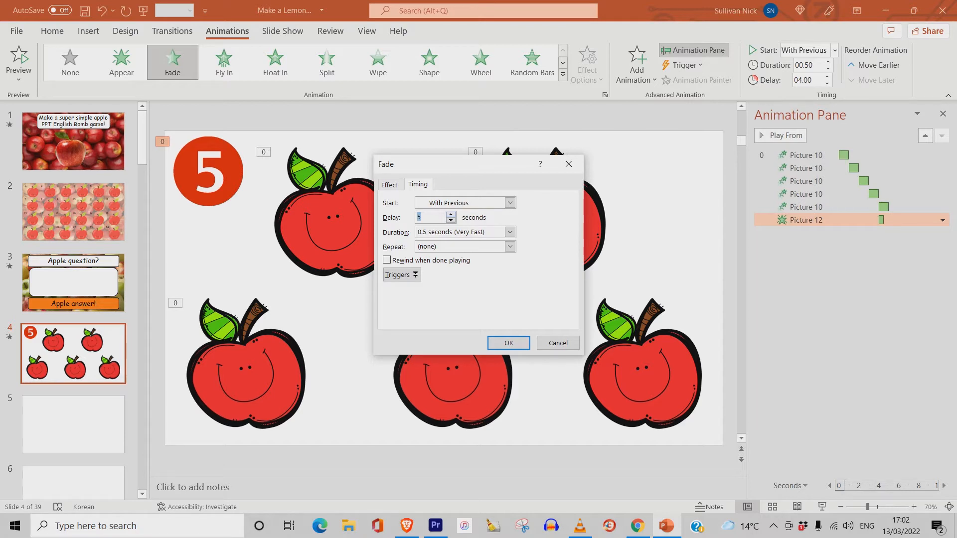
pyautogui.click(510, 232)
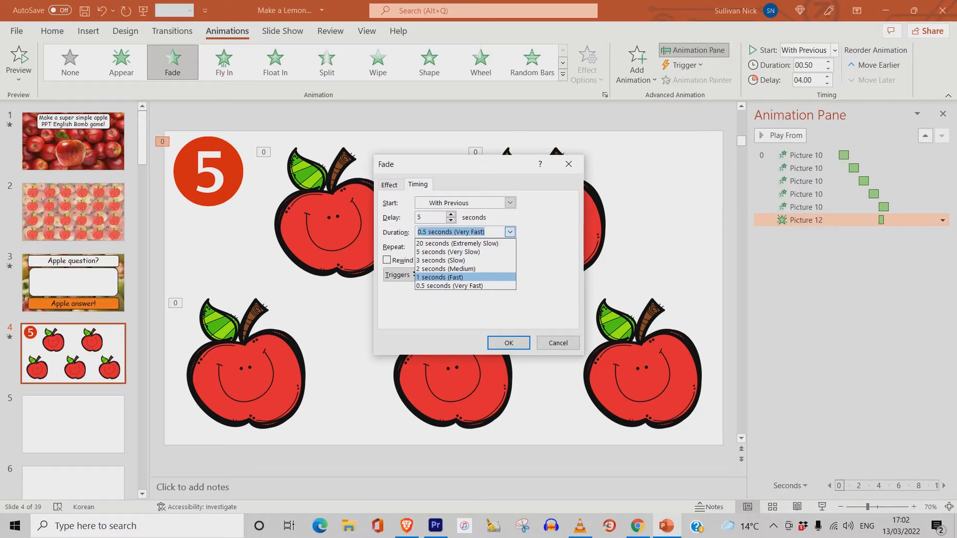
pyautogui.press('Return')
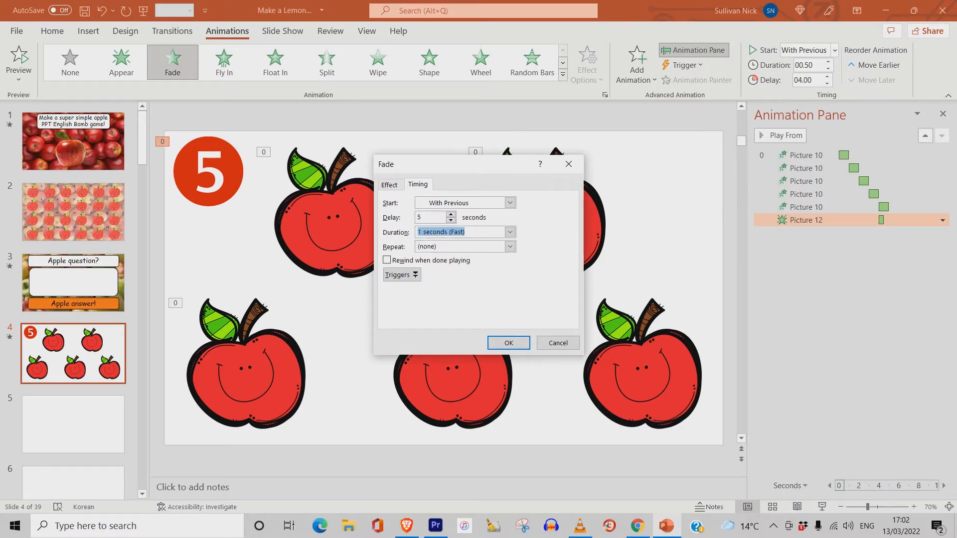
pyautogui.press('Return')
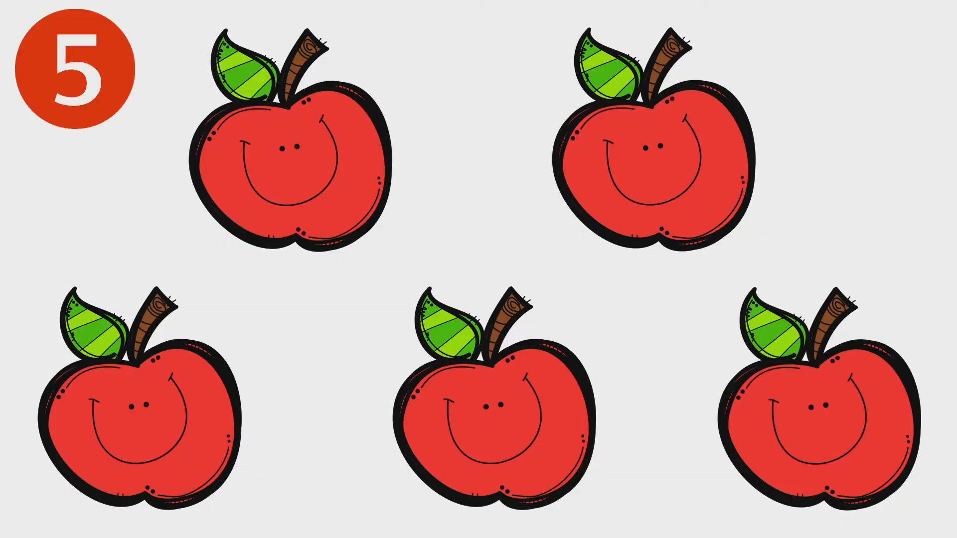
pyautogui.press('Escape')
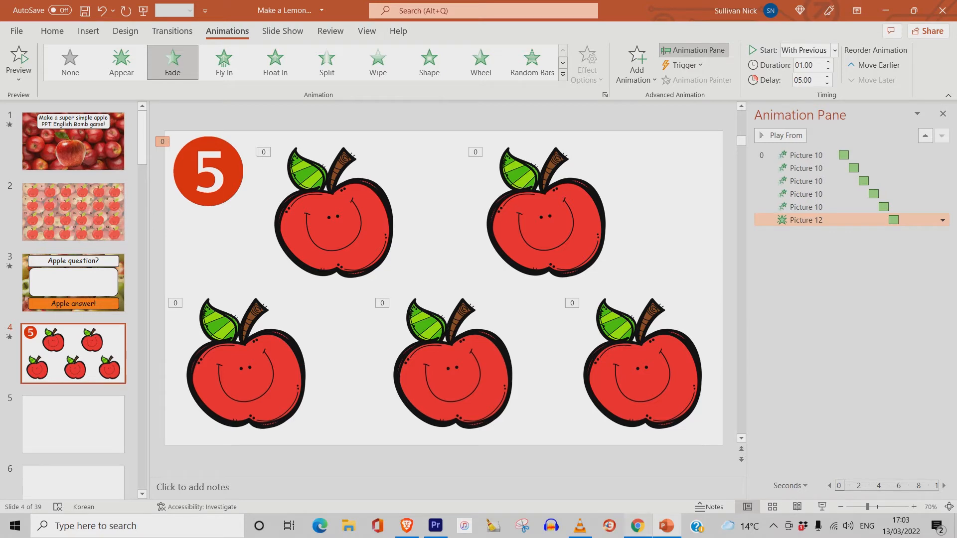
# - Switch to Chrome and search images for "apples"
pyautogui.click(638, 525)
pyautogui.moveTo(149, 83); pyautogui.dragTo(86, 75)
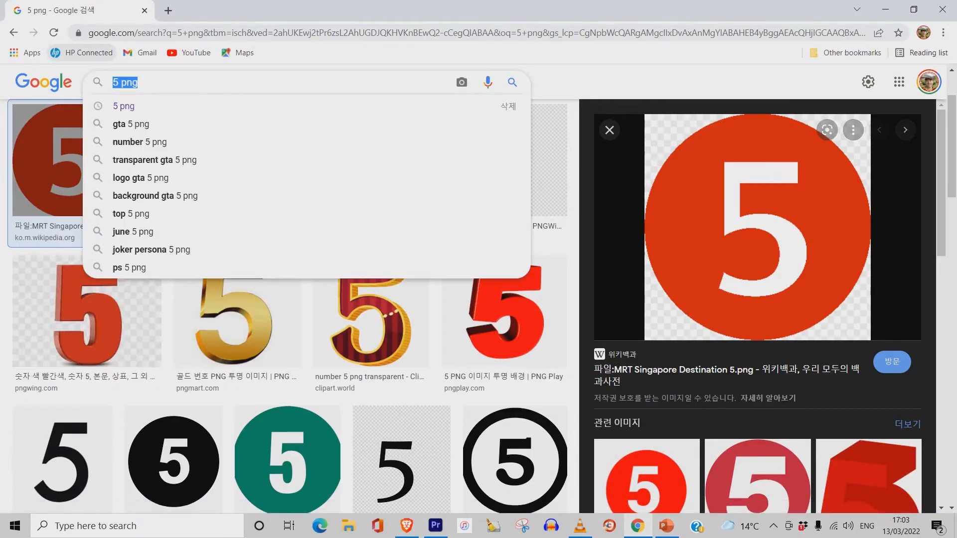
pyautogui.write('app')
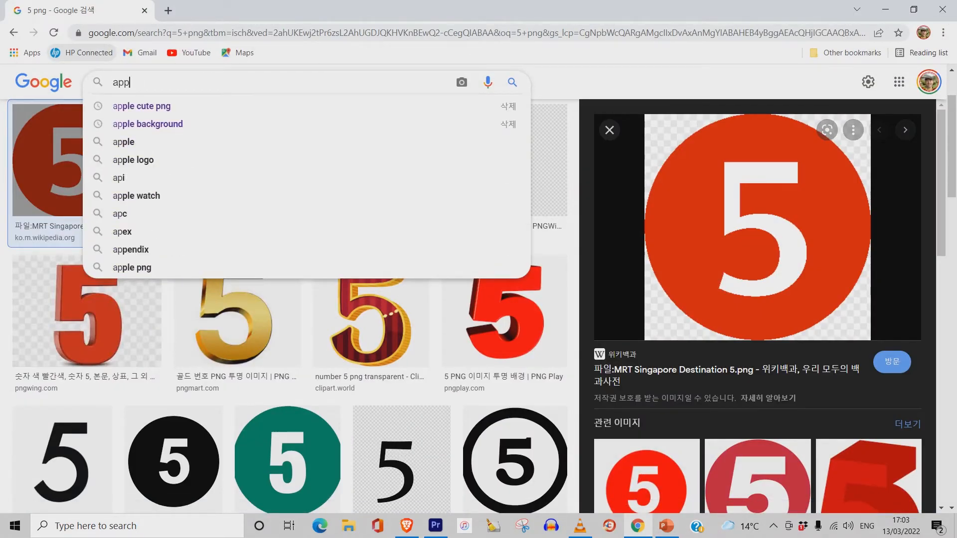
pyautogui.write('les')
pyautogui.press('Return')
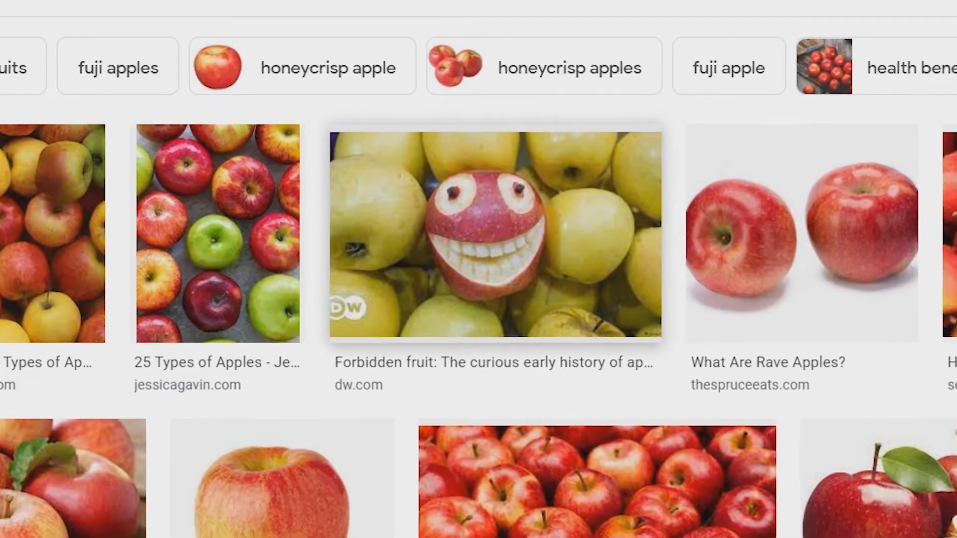
pyautogui.scroll(-8, 478, 270)
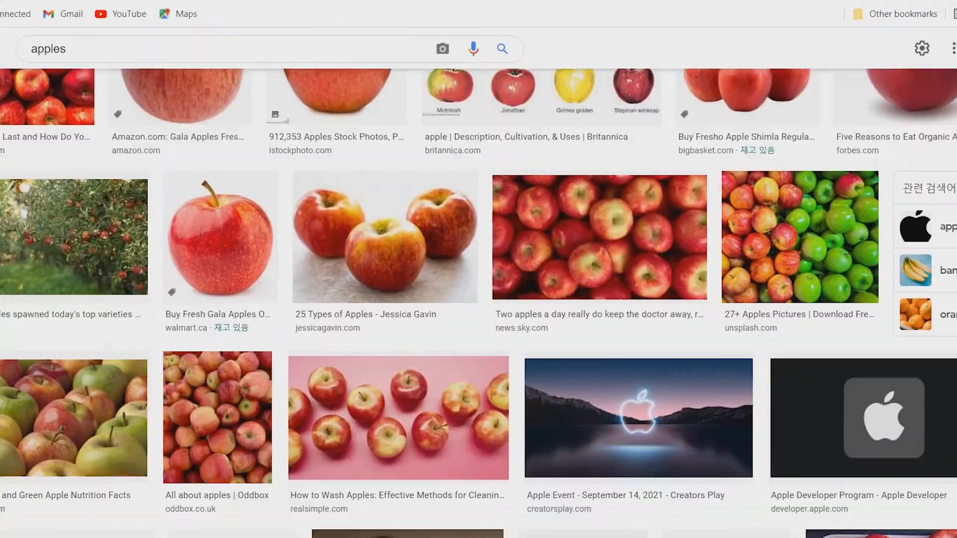
# - Browse the apple image results, open the photo of apples in a market crate and copy the image
pyautogui.scroll(-10, 479, 299)
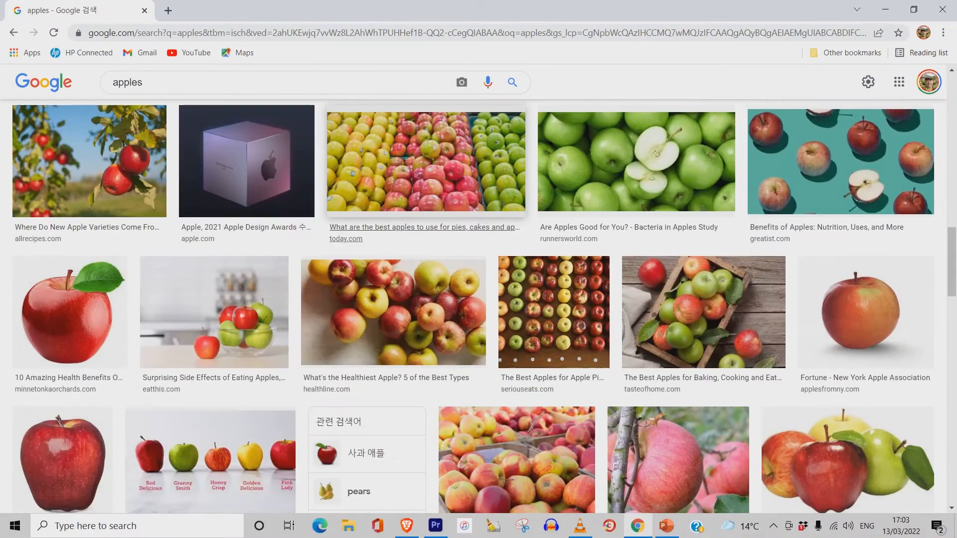
pyautogui.scroll(-9, 479, 306)
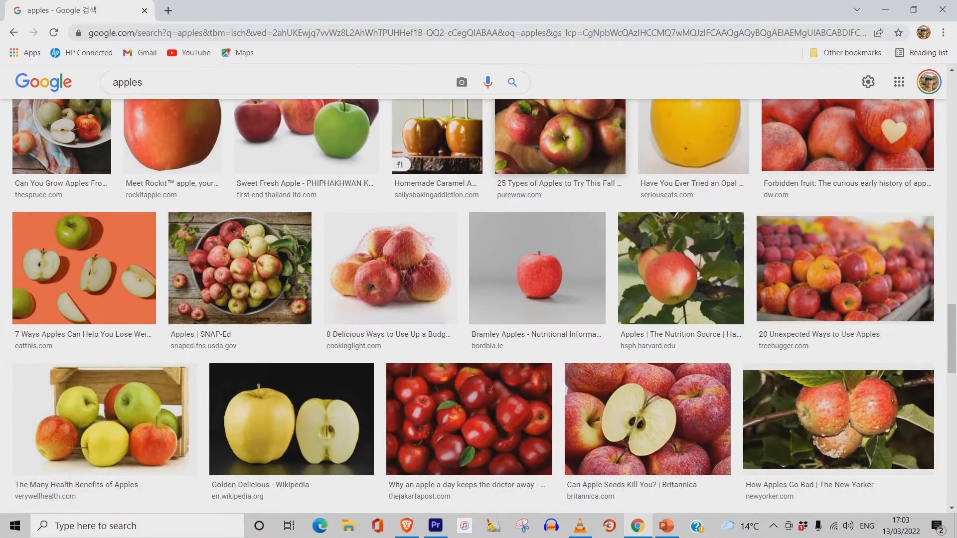
pyautogui.click(844, 269)
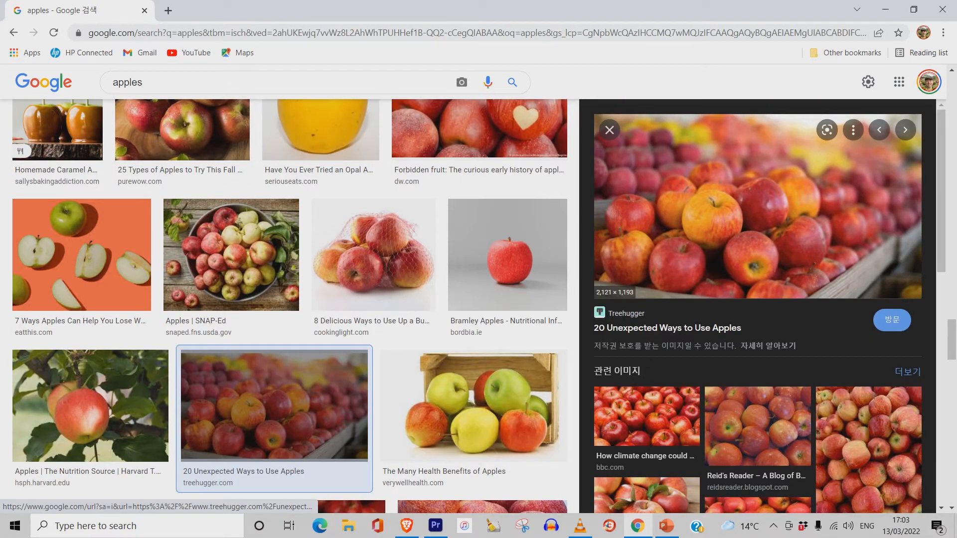
pyautogui.rightClick(765, 180)
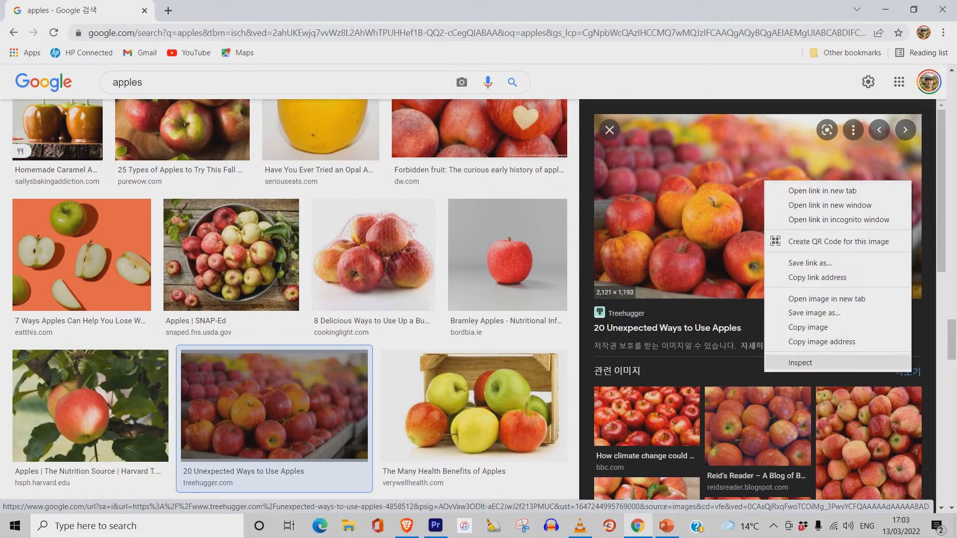
pyautogui.click(808, 327)
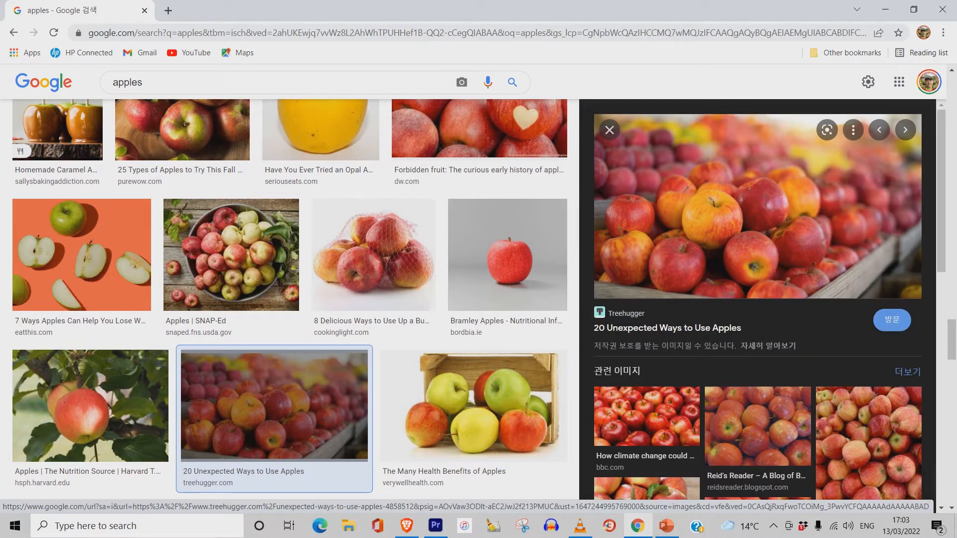
# - Return to PowerPoint and paste the apple photo onto the counting slide
pyautogui.click(886, 10)
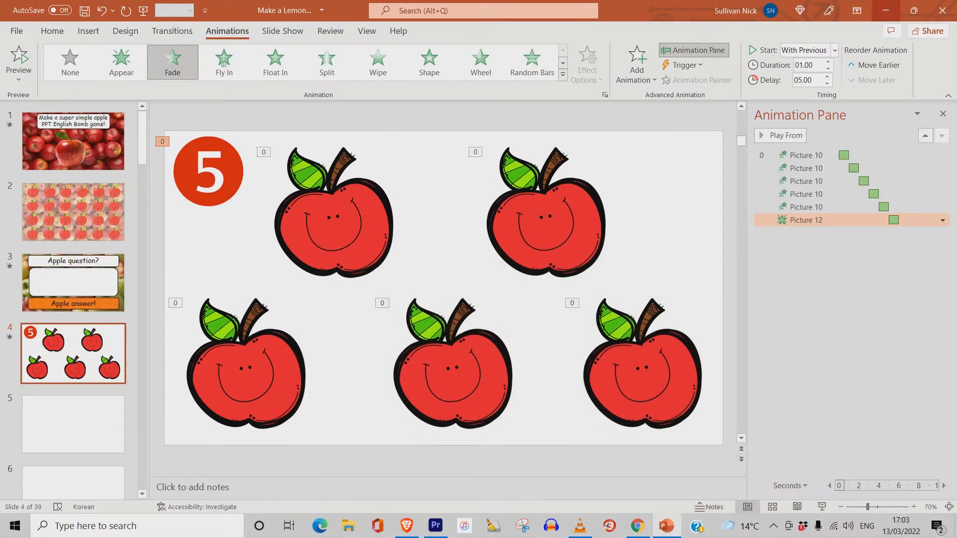
pyautogui.click(668, 214)
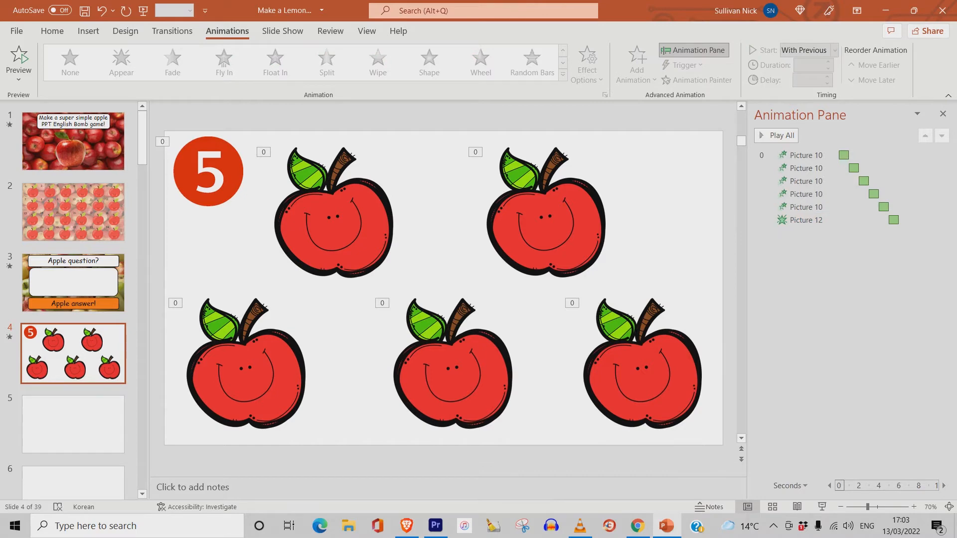
pyautogui.hotkey('ctrl', 'v')
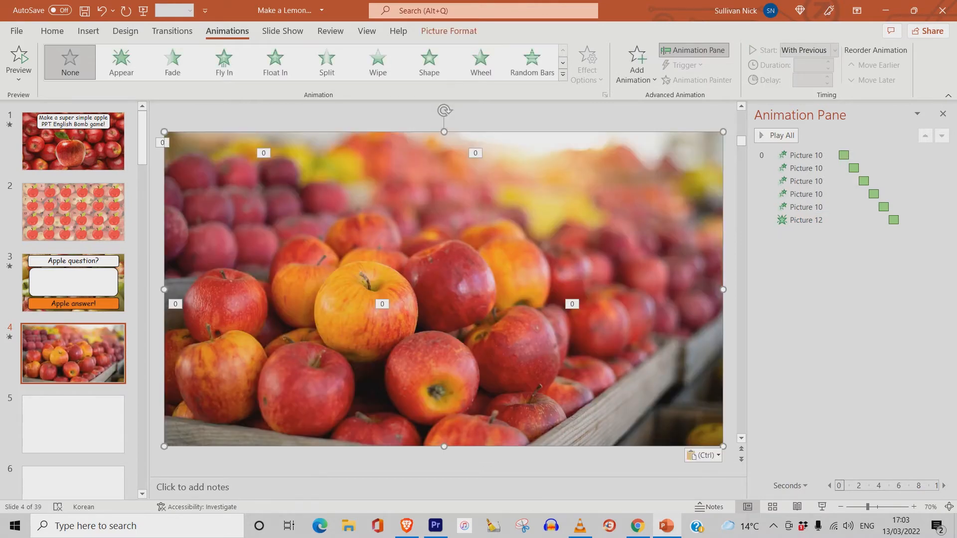
# - Send the pasted apple photo to the back so it sits behind the apples and the 5 image
pyautogui.rightClick(604, 231)
pyautogui.moveTo(643, 374)
pyautogui.click(743, 374)
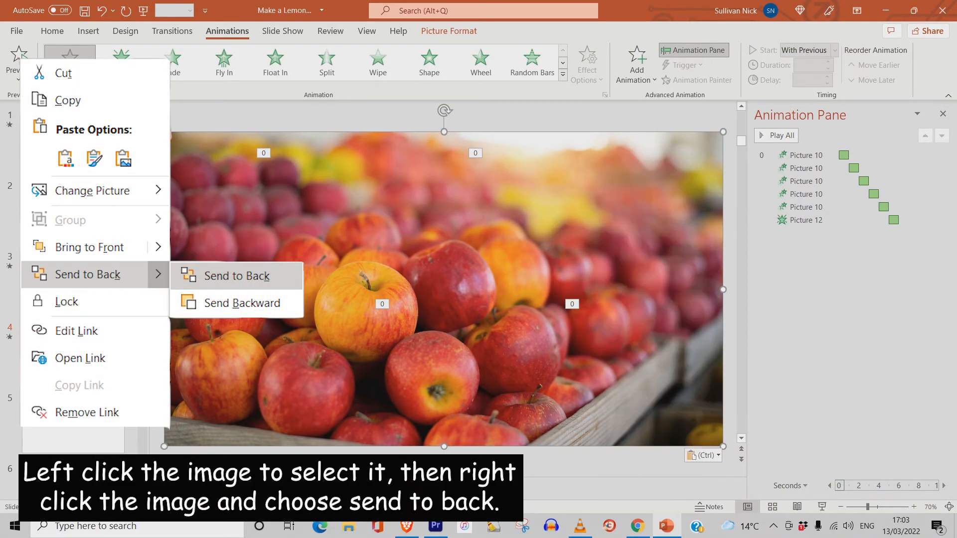
pyautogui.rightClick(575, 215)
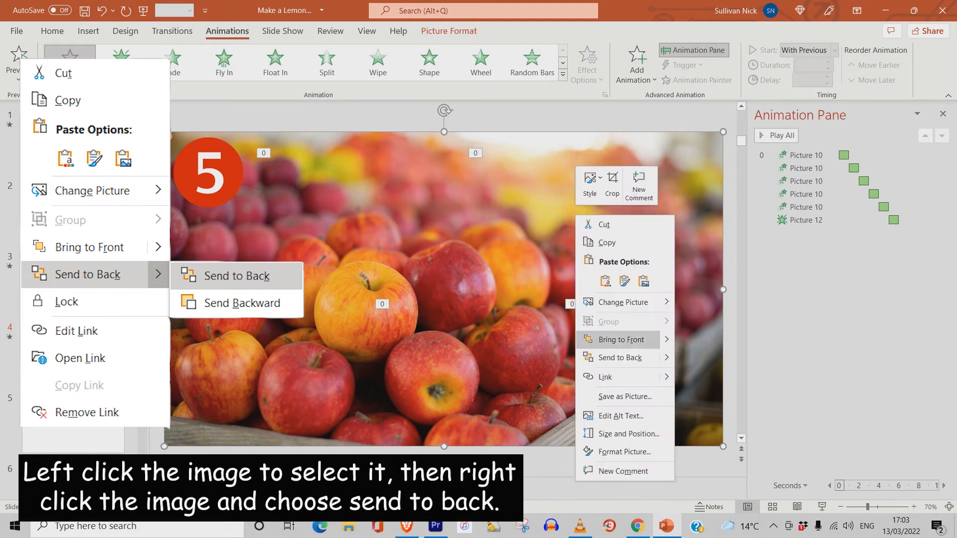
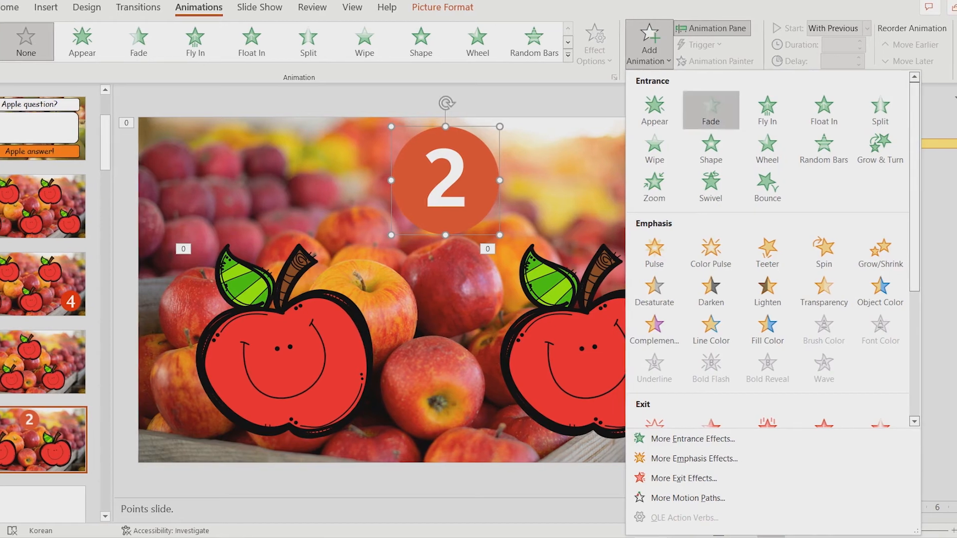
# - Set the 2 image's Fade to start With Previous, with a 2-second delay and a 1-second duration
pyautogui.click(956, 186)
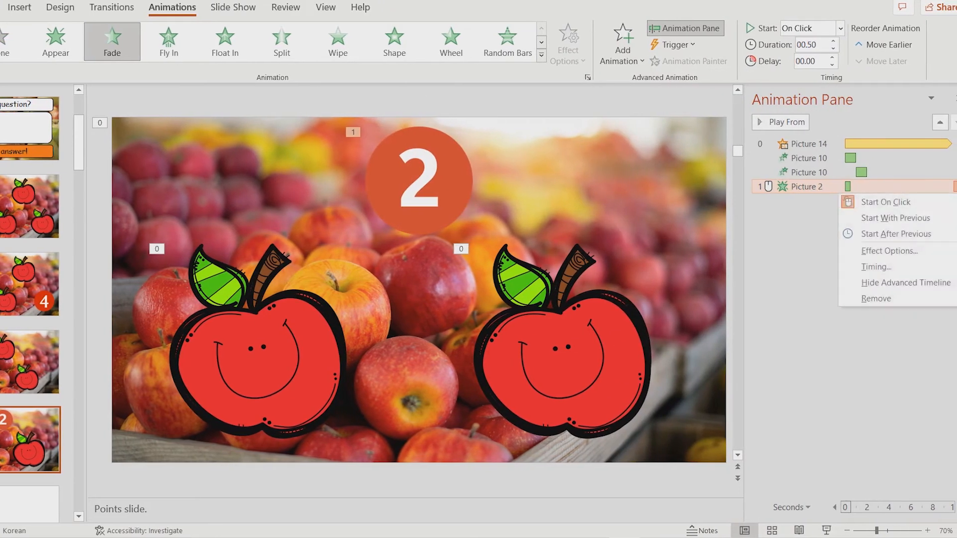
pyautogui.click(922, 218)
pyautogui.click(956, 187)
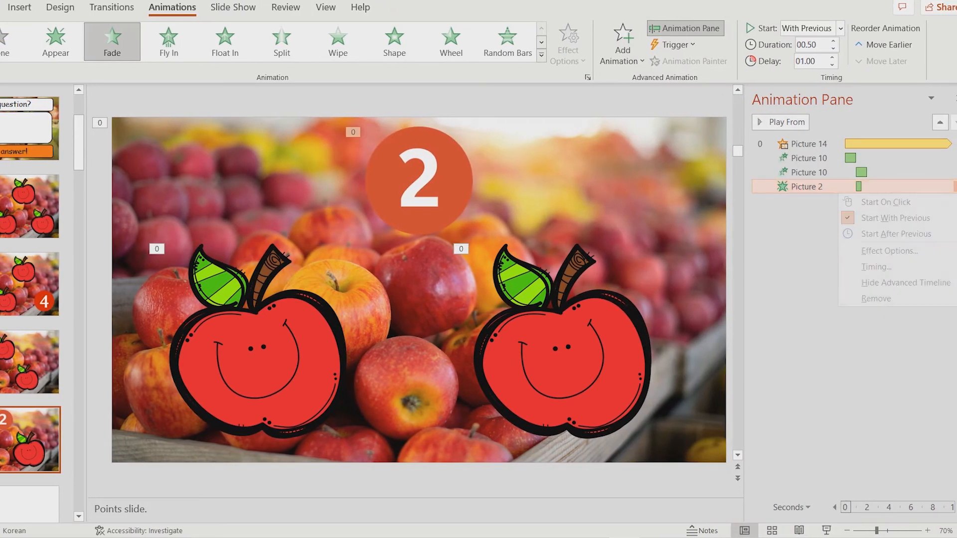
pyautogui.click(875, 266)
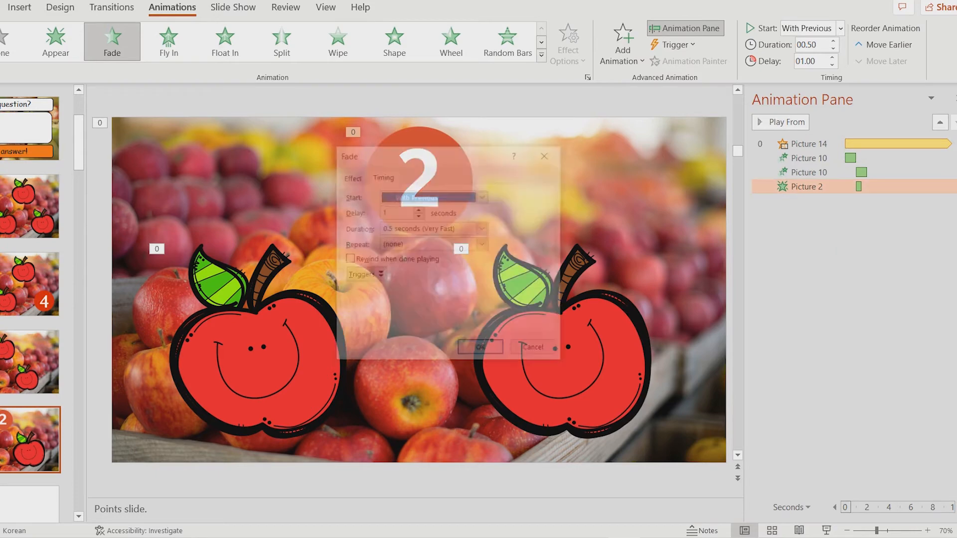
pyautogui.click(418, 209)
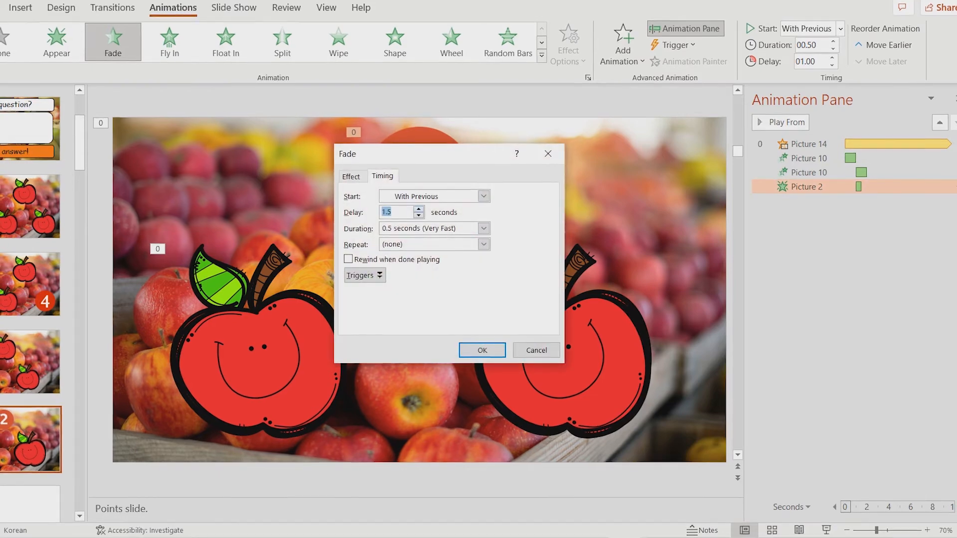
pyautogui.click(418, 209)
pyautogui.click(492, 229)
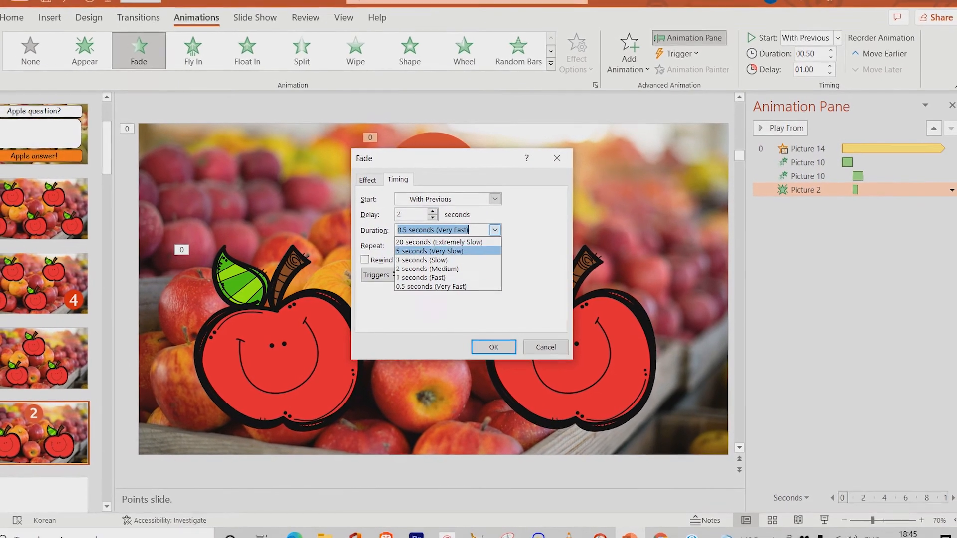
pyautogui.click(428, 278)
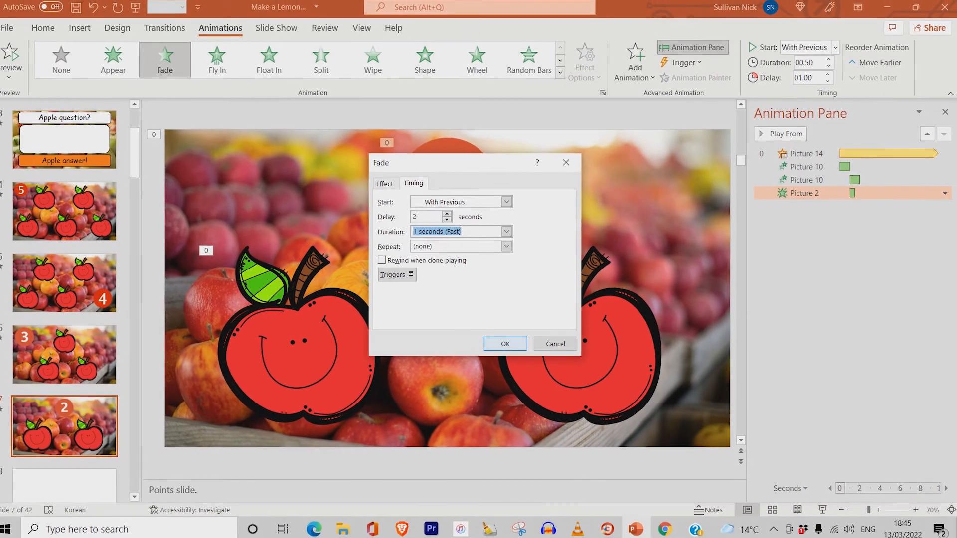
pyautogui.press('Return')
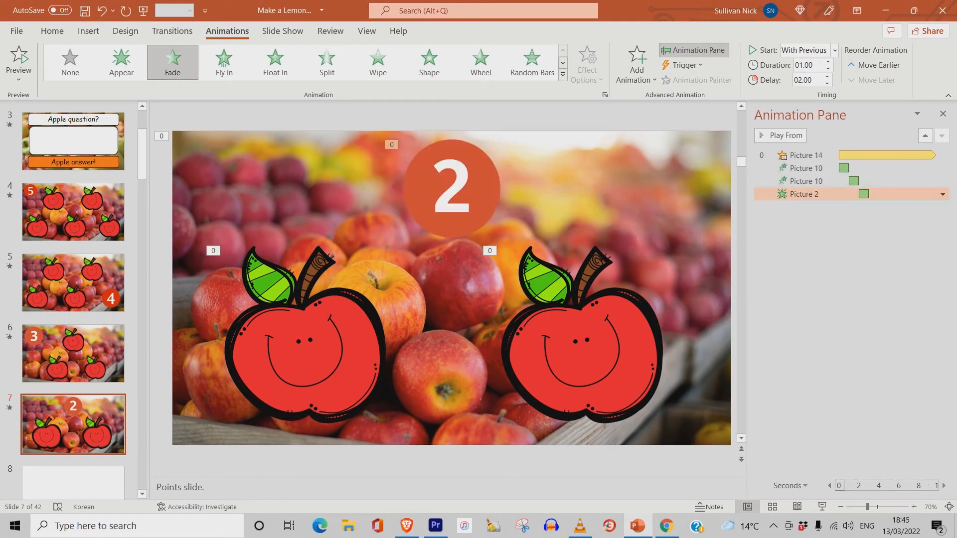
# - Play the slide as a slide show to preview the animations
pyautogui.click(822, 507)
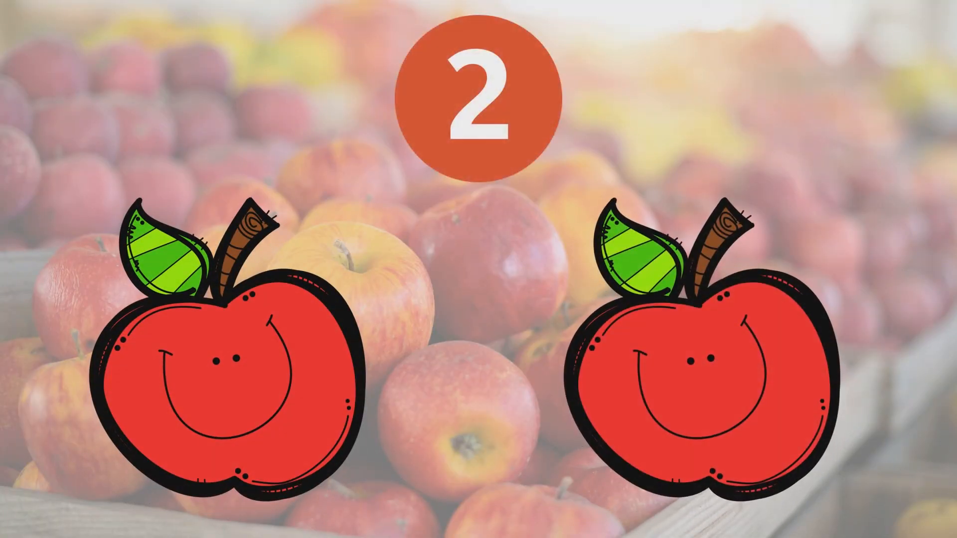
pyautogui.press('Escape')
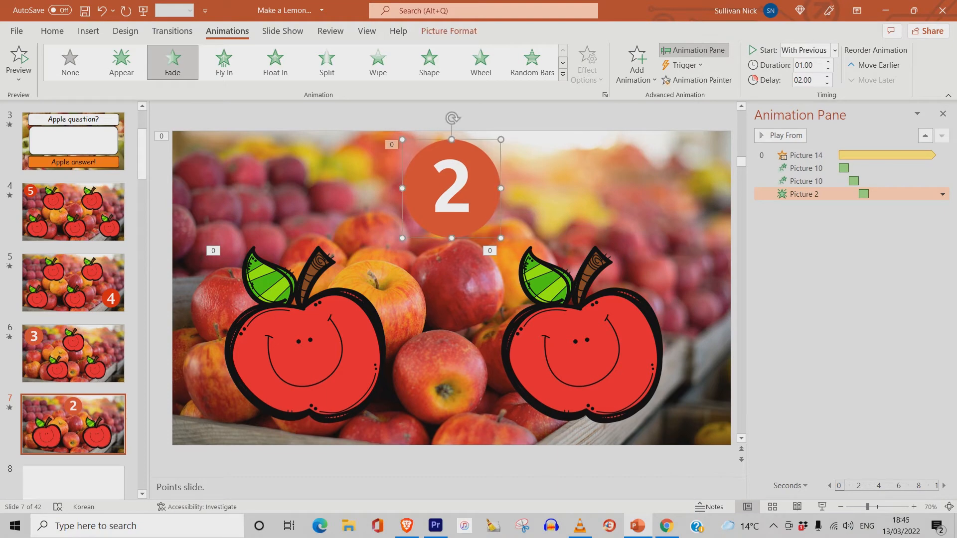
# - Hyperlink the 2 image to Slide 2 in this document
pyautogui.rightClick(470, 193)
pyautogui.click(499, 354)
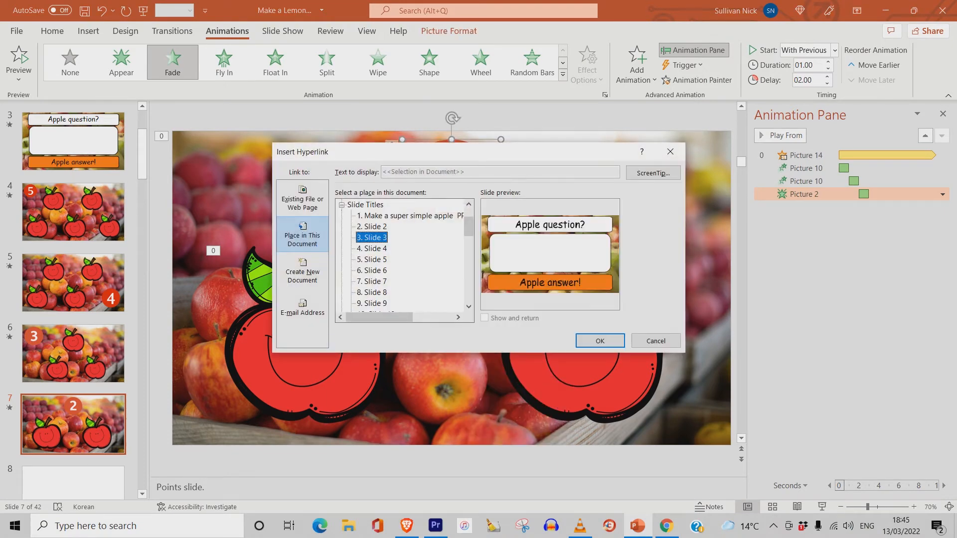
pyautogui.click(372, 227)
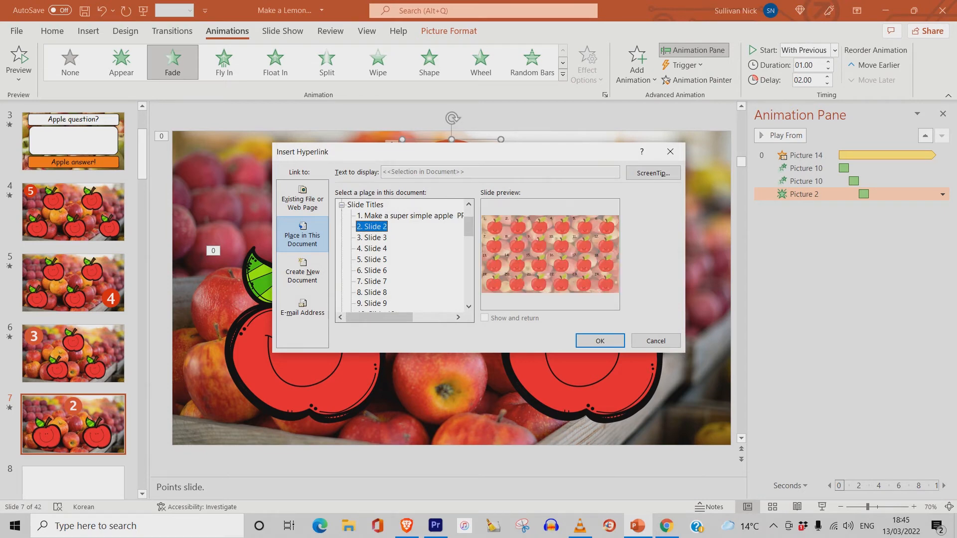
pyautogui.click(600, 341)
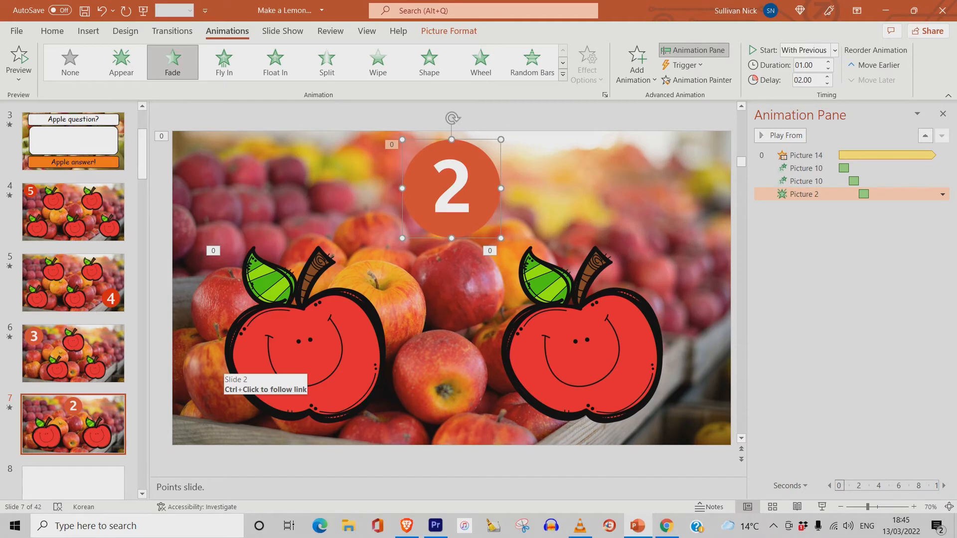
# - Copy slide 7 and paste it as a new slide right after it
pyautogui.click(64, 423)
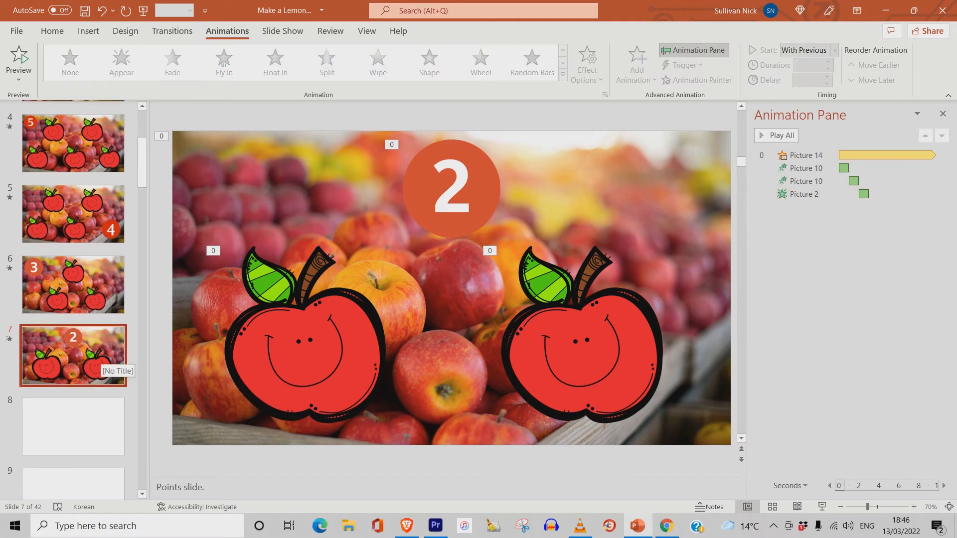
pyautogui.rightClick(99, 354)
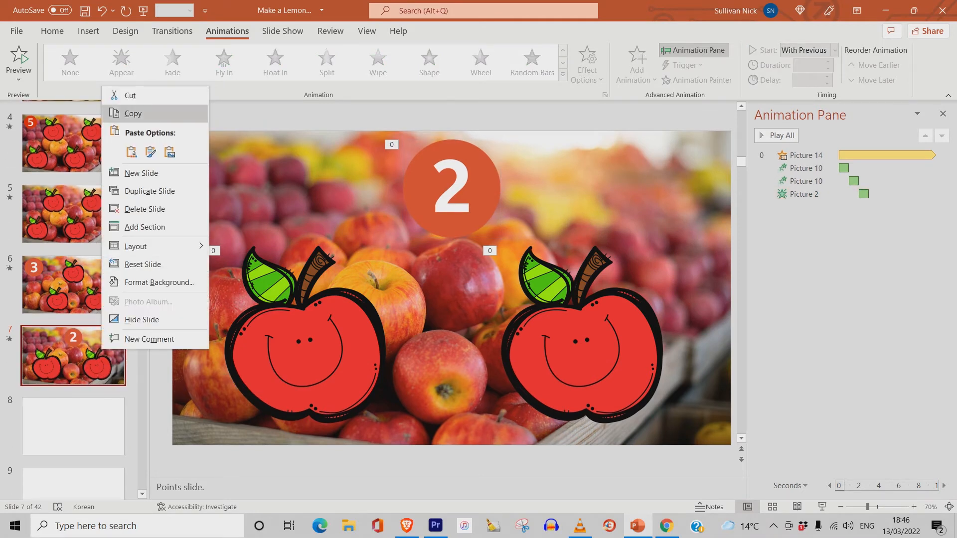
pyautogui.click(132, 114)
pyautogui.click(74, 391)
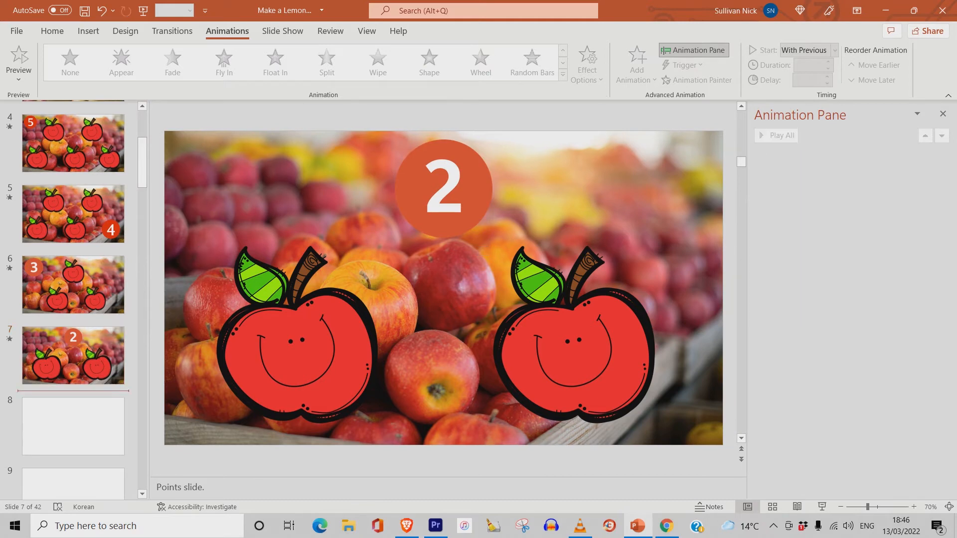
pyautogui.hotkey('ctrl', 'v')
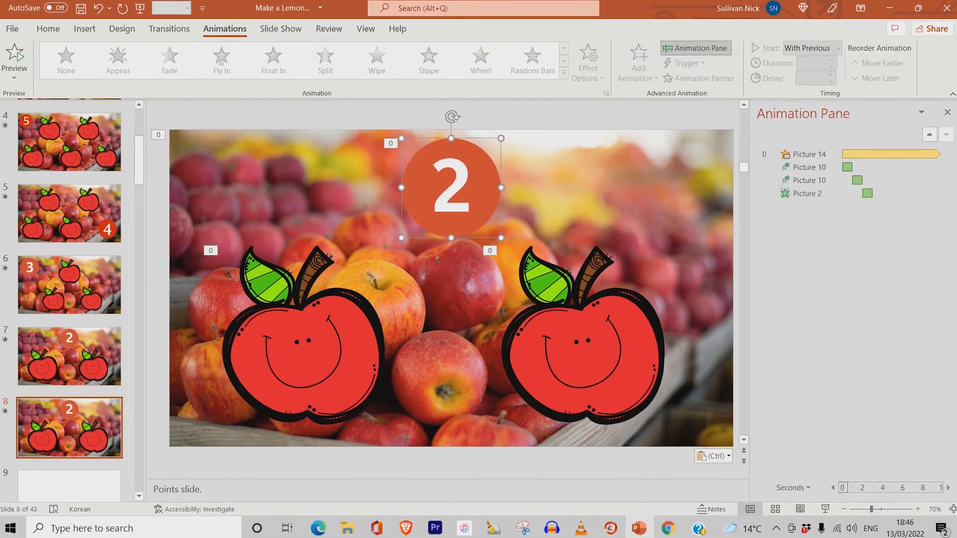
# - Remove the 2 image and the right apple from the new slide
pyautogui.rightClick(471, 191)
pyautogui.click(495, 199)
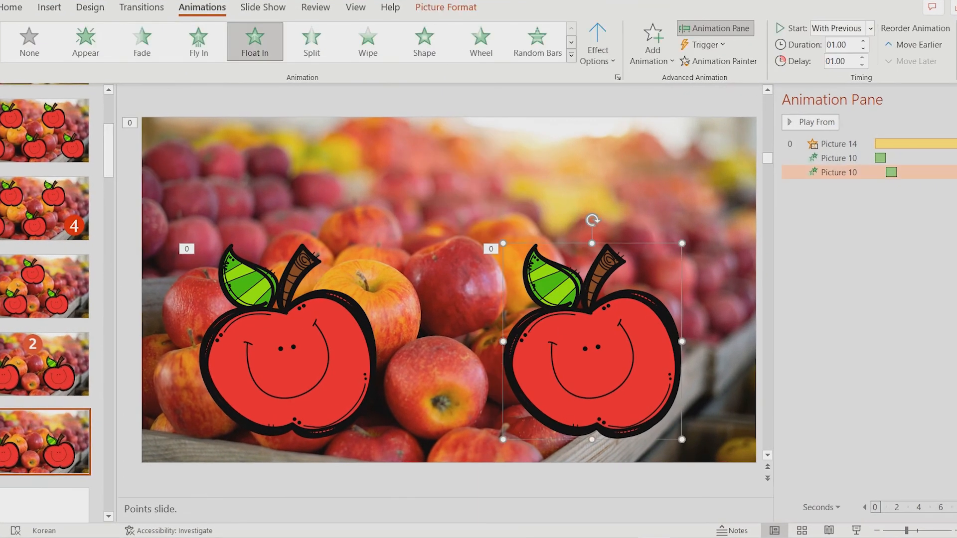
pyautogui.rightClick(603, 346)
pyautogui.click(642, 61)
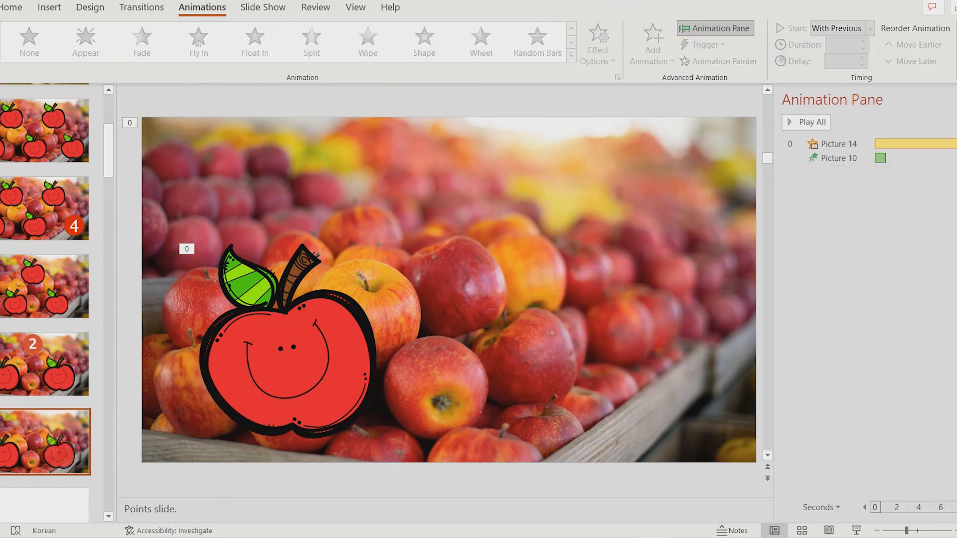
# - Enlarge the remaining apple and move it toward the centre of the slide
pyautogui.click(288, 349)
pyautogui.moveTo(377, 243); pyautogui.dragTo(462, 142)
pyautogui.moveTo(371, 279); pyautogui.dragTo(436, 280)
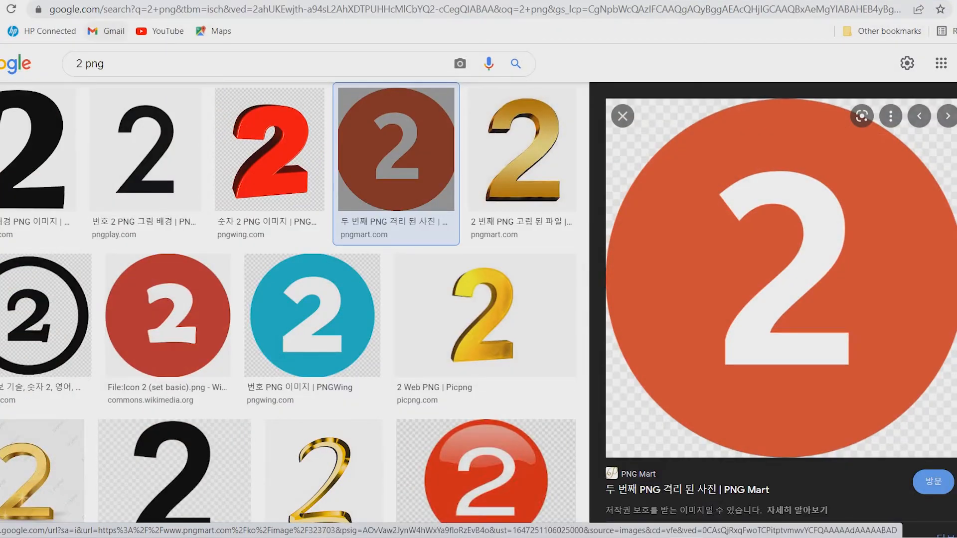
# - Switch to Chrome and search images for "1 png"
pyautogui.doubleClick(87, 68)
pyautogui.press('BackSpace')
pyautogui.write('1')
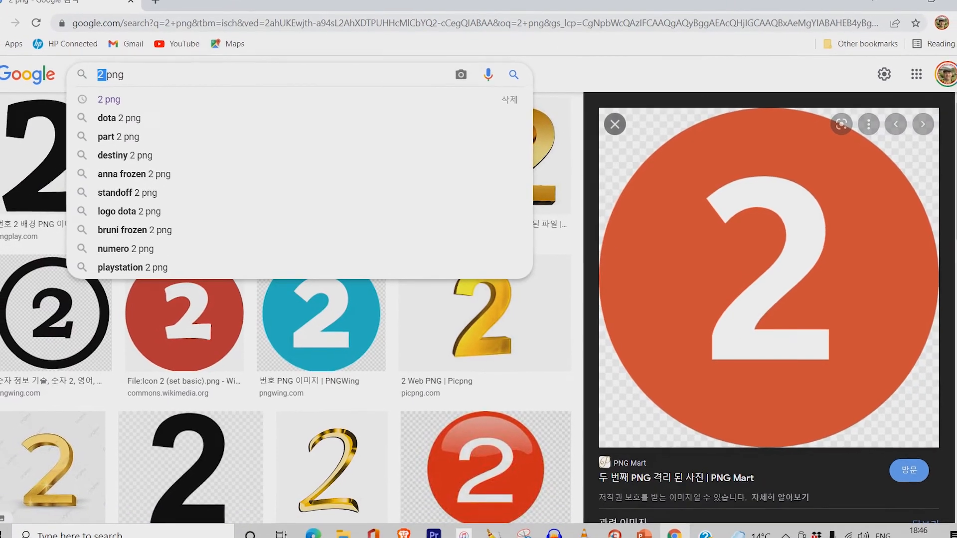
pyautogui.press('Return')
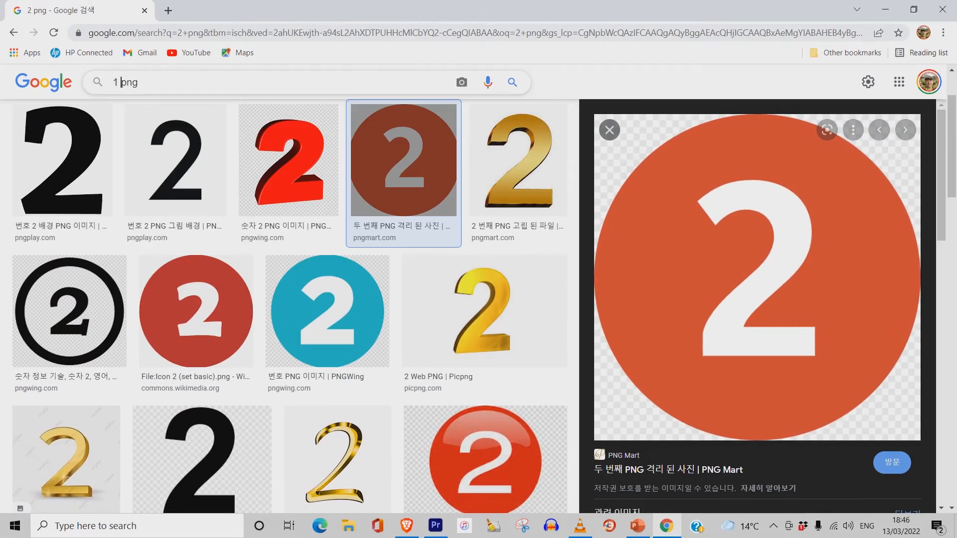
pyautogui.press('Return')
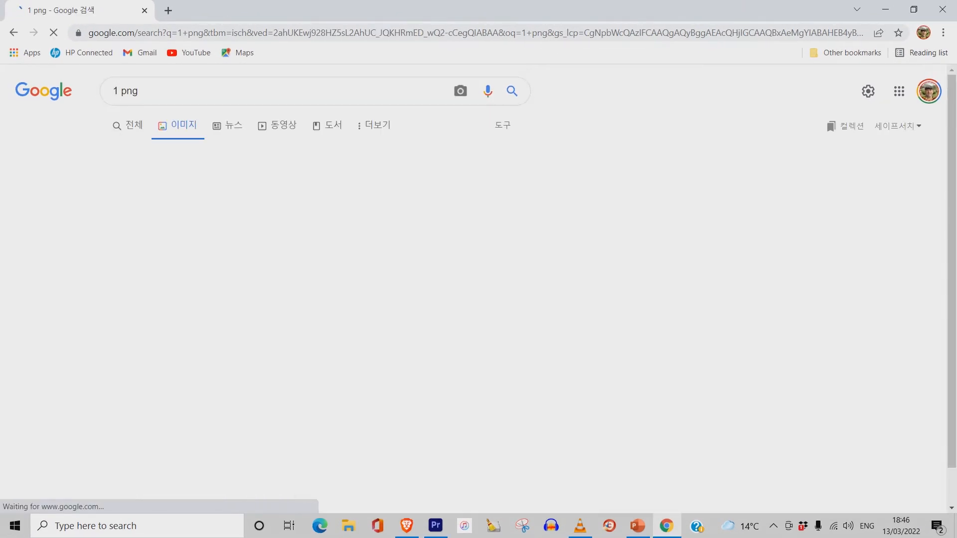
# - Open the red circle 1 image result and copy the image
pyautogui.click(448, 249)
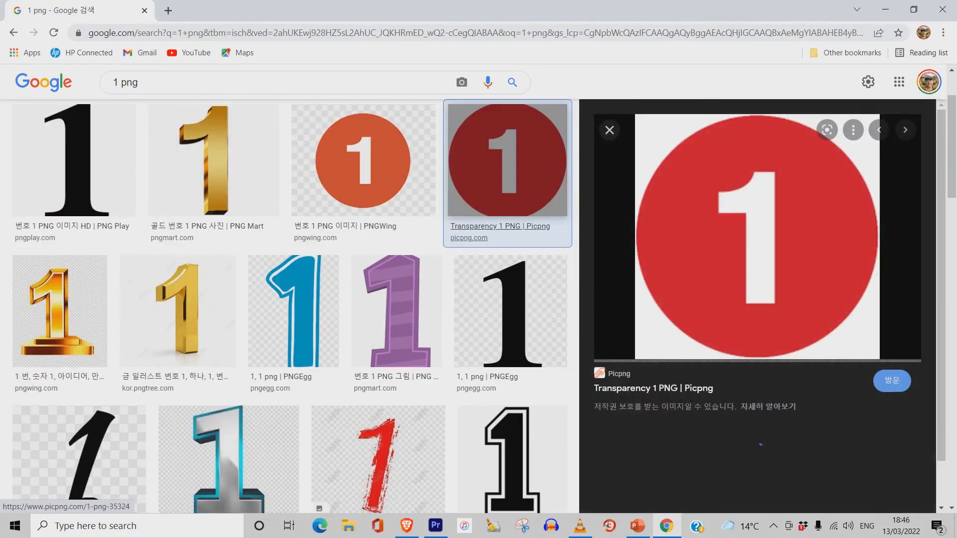
pyautogui.rightClick(775, 254)
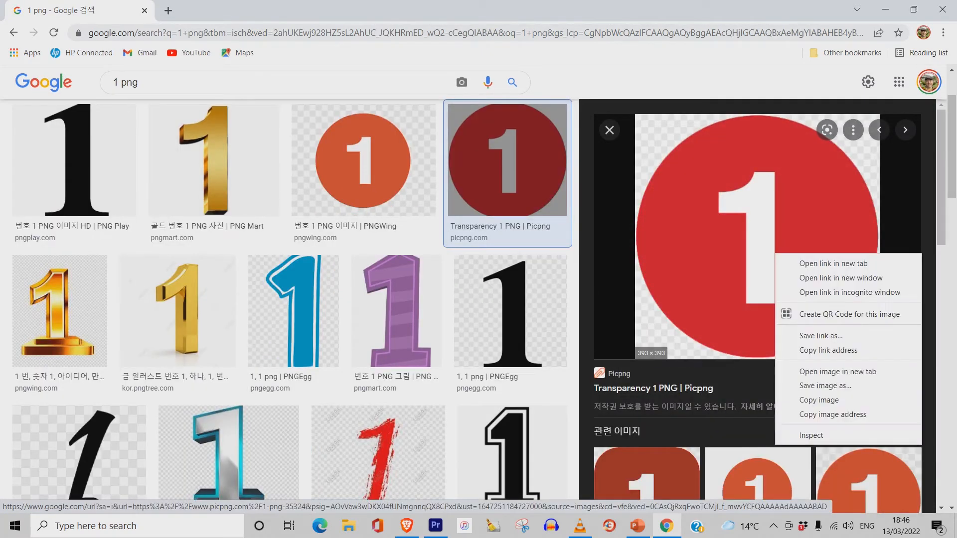
pyautogui.click(819, 400)
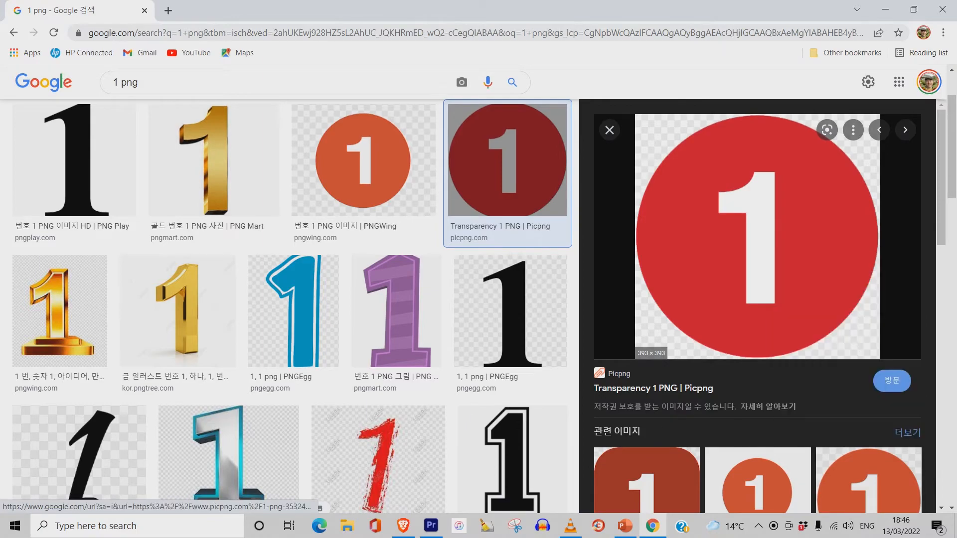
# - Return to PowerPoint and paste the 1 image into the new slide's upper right corner
pyautogui.click(885, 9)
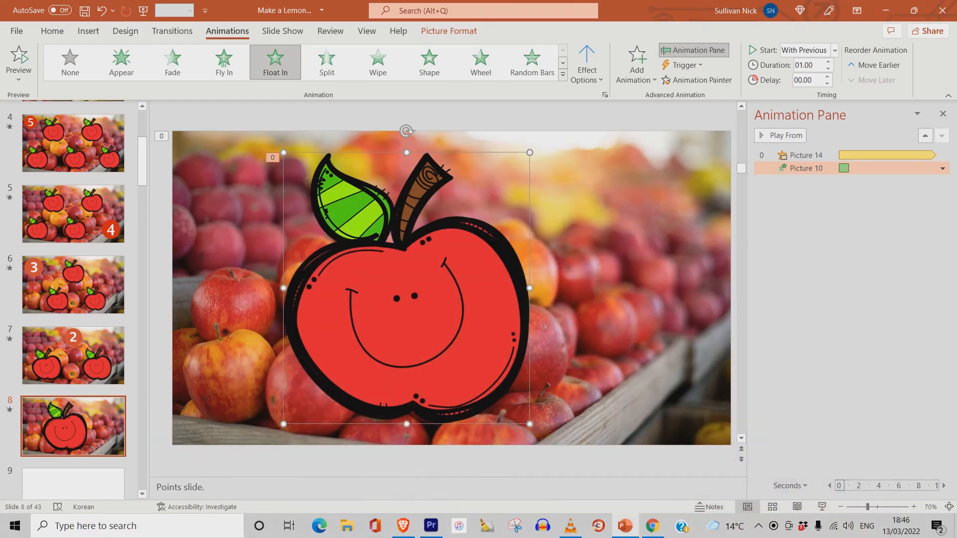
pyautogui.rightClick(644, 116)
pyautogui.click(675, 146)
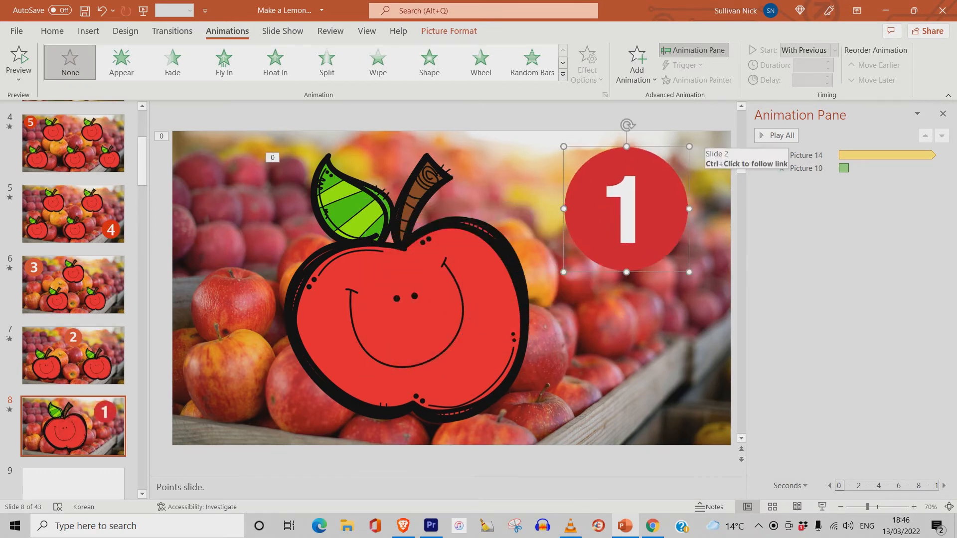
pyautogui.moveTo(689, 146); pyautogui.dragTo(687, 150)
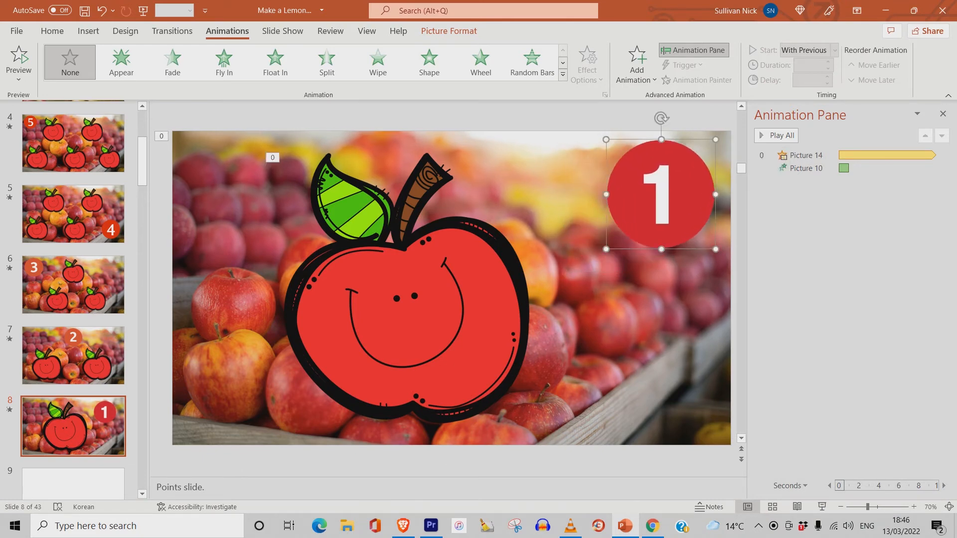
# - Add a Fade entrance to the 1 image, starting With Previous with a 1-second delay and 1-second duration
pyautogui.click(636, 65)
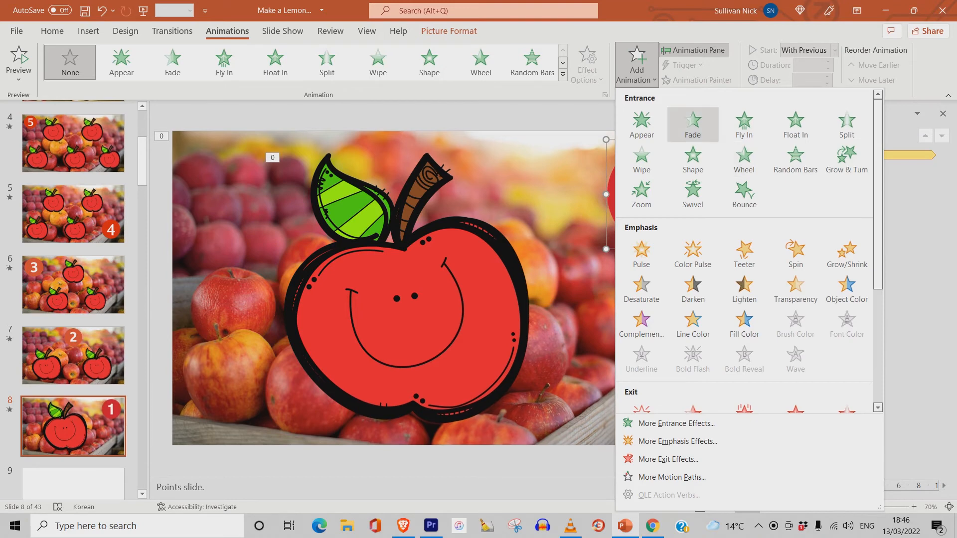
pyautogui.click(693, 122)
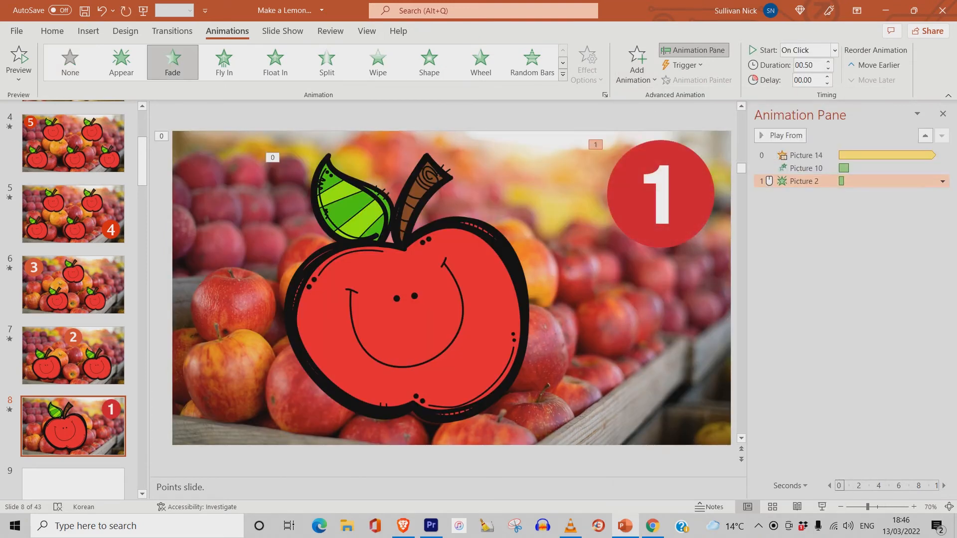
pyautogui.click(942, 181)
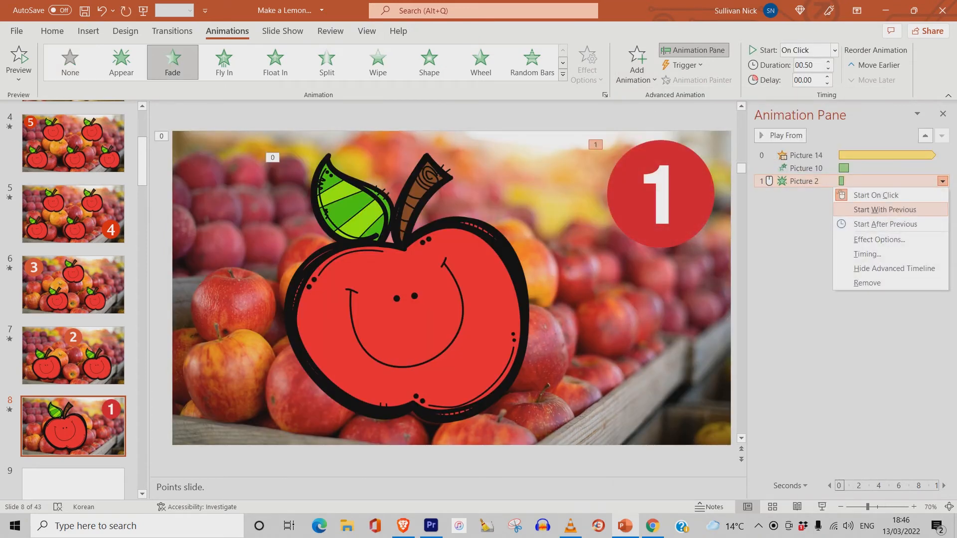
pyautogui.click(885, 210)
pyautogui.click(942, 181)
pyautogui.click(867, 254)
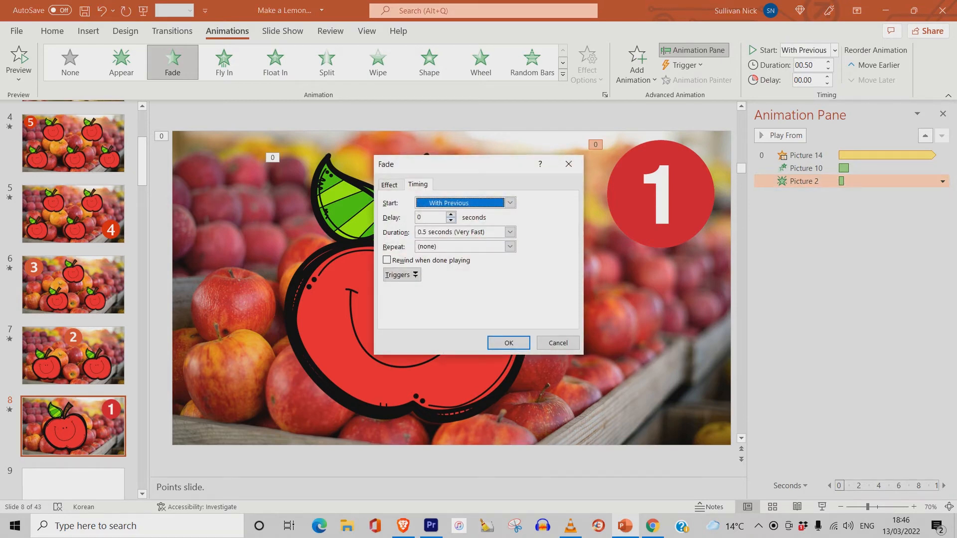
pyautogui.press('Tab')
pyautogui.write('1')
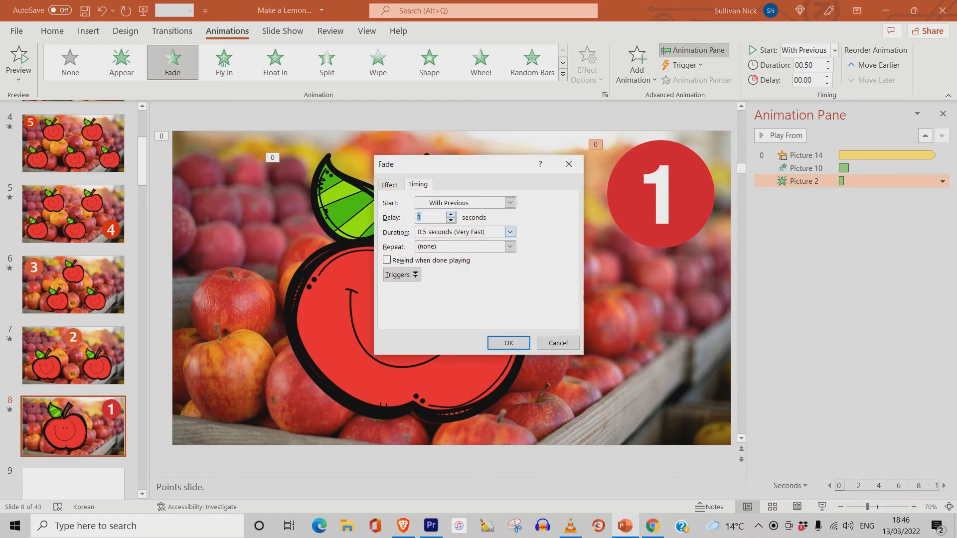
pyautogui.click(510, 232)
pyautogui.click(463, 277)
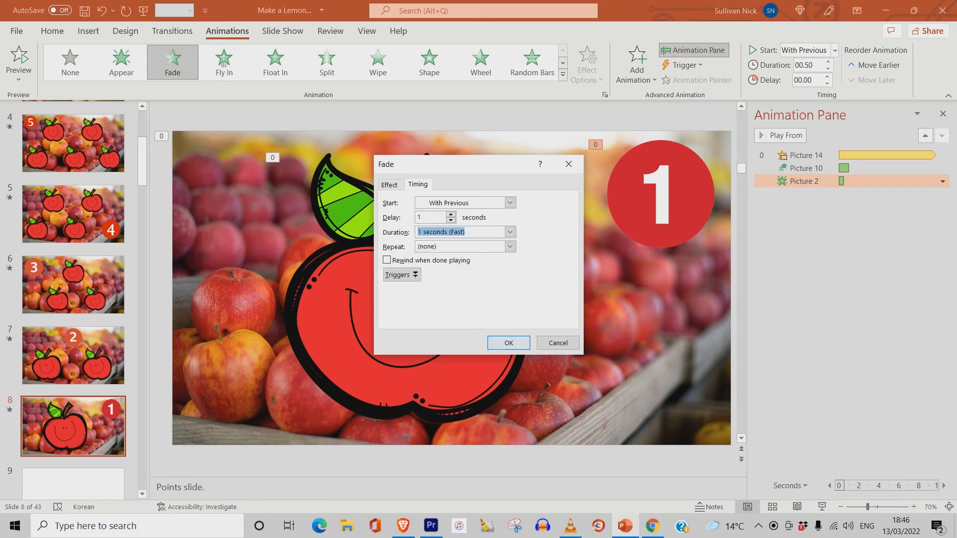
pyautogui.press('Return')
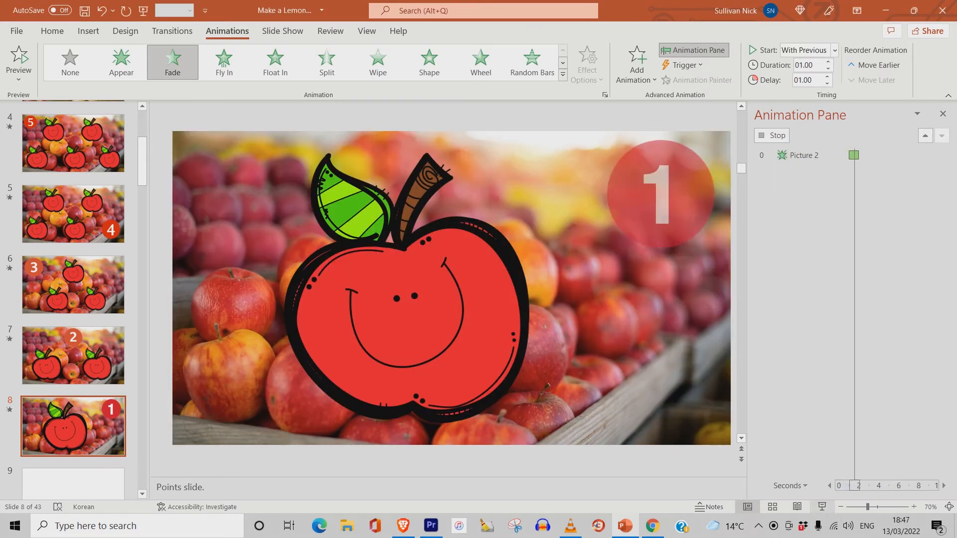
# - Start the slide show from the current slide to preview it
pyautogui.hotkey('shift', 'F5')
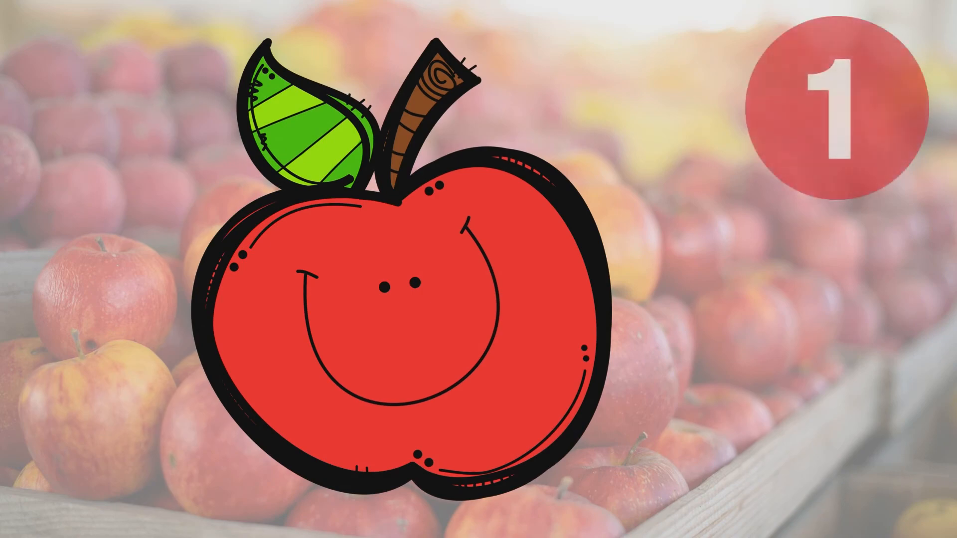
# - End the slide show and review the numbered apple slides from 5 down to 1
pyautogui.press('Escape')
pyautogui.scroll(3, 73, 299)
pyautogui.click(73, 212)
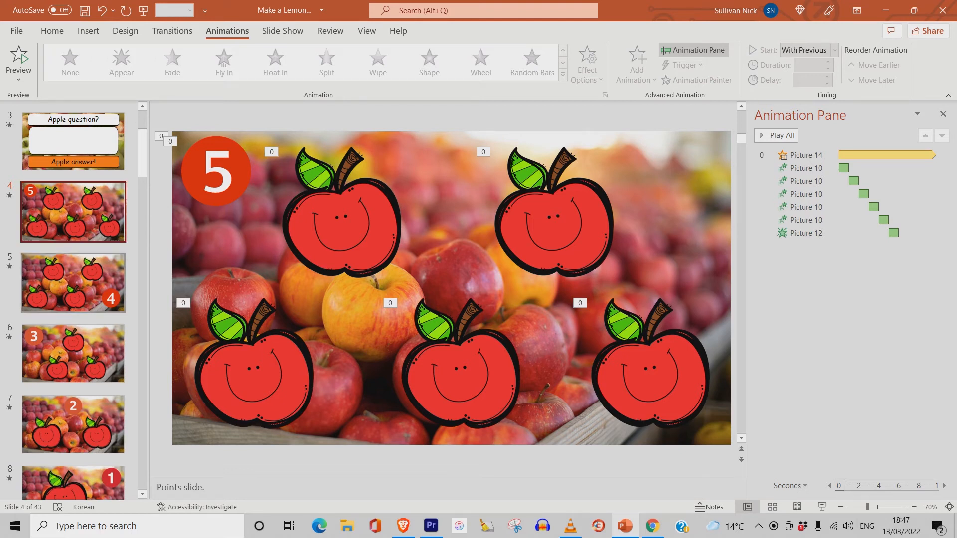
pyautogui.click(73, 283)
pyautogui.scroll(-2, 74, 283)
pyautogui.click(74, 285)
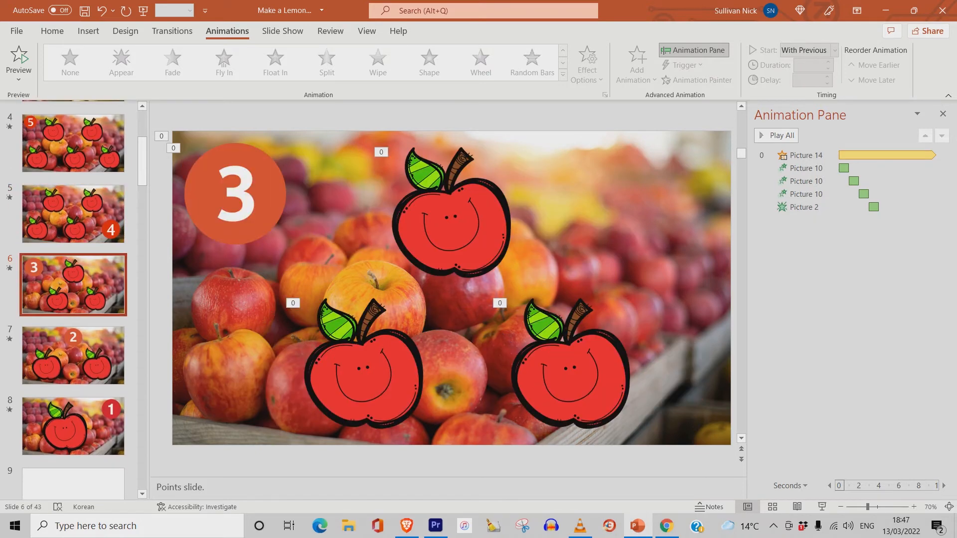
pyautogui.click(73, 356)
pyautogui.scroll(-1, 74, 356)
pyautogui.click(73, 356)
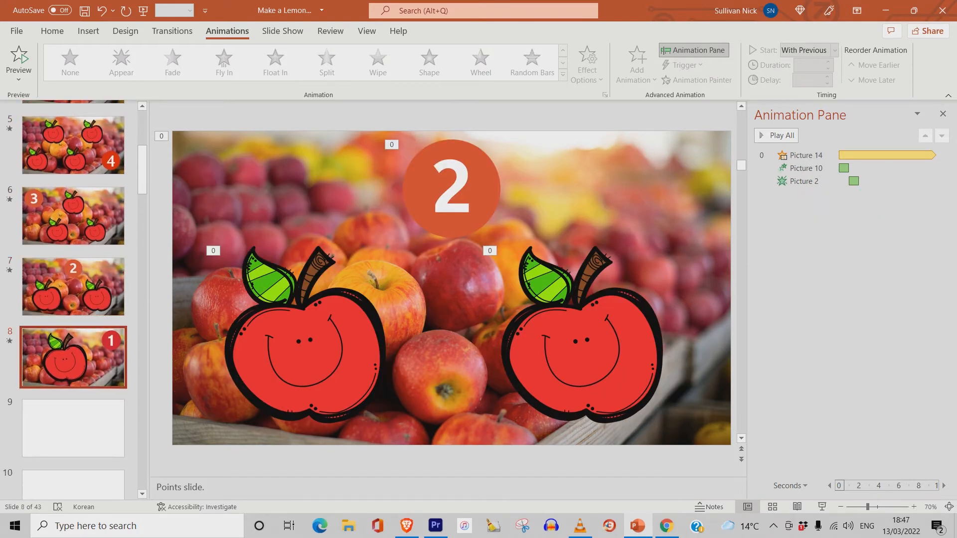
pyautogui.scroll(-1, 73, 357)
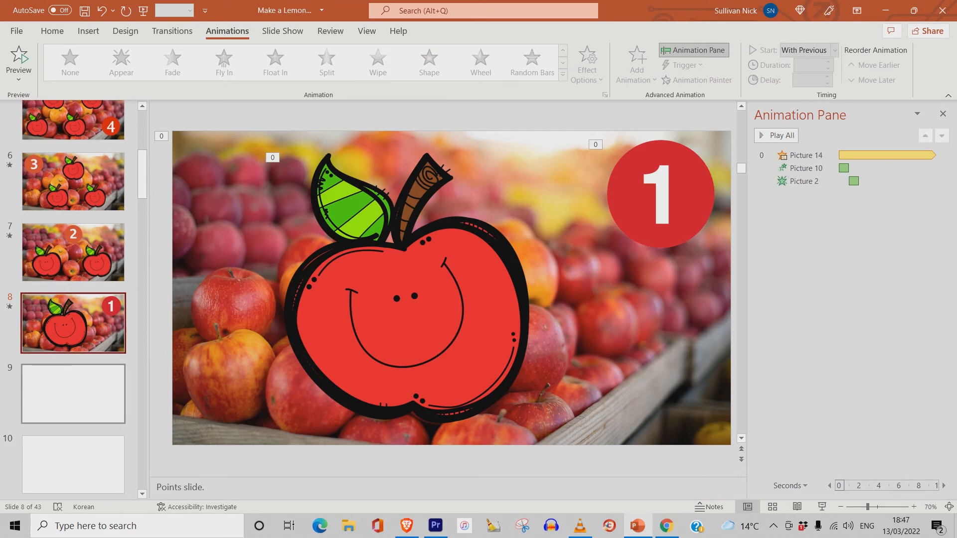
# - Select blank slide 9 and search the web images for bomb png
pyautogui.click(92, 392)
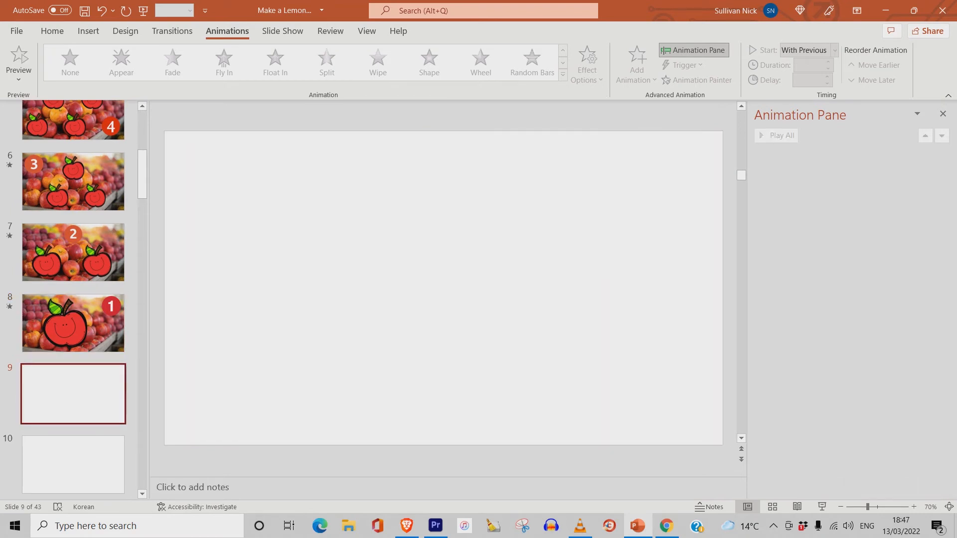
pyautogui.click(667, 526)
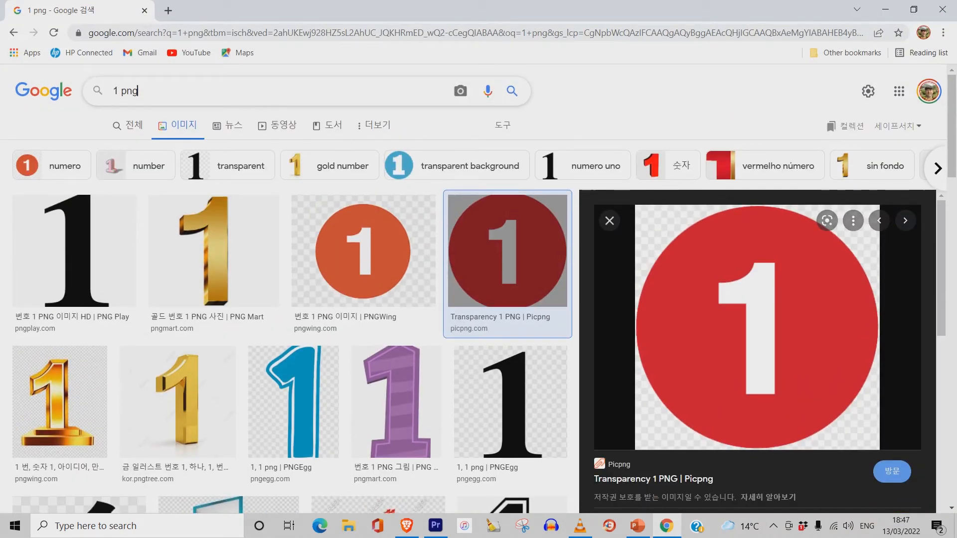
pyautogui.moveTo(140, 92); pyautogui.dragTo(107, 92)
pyautogui.press('BackSpace')
pyautogui.write('b')
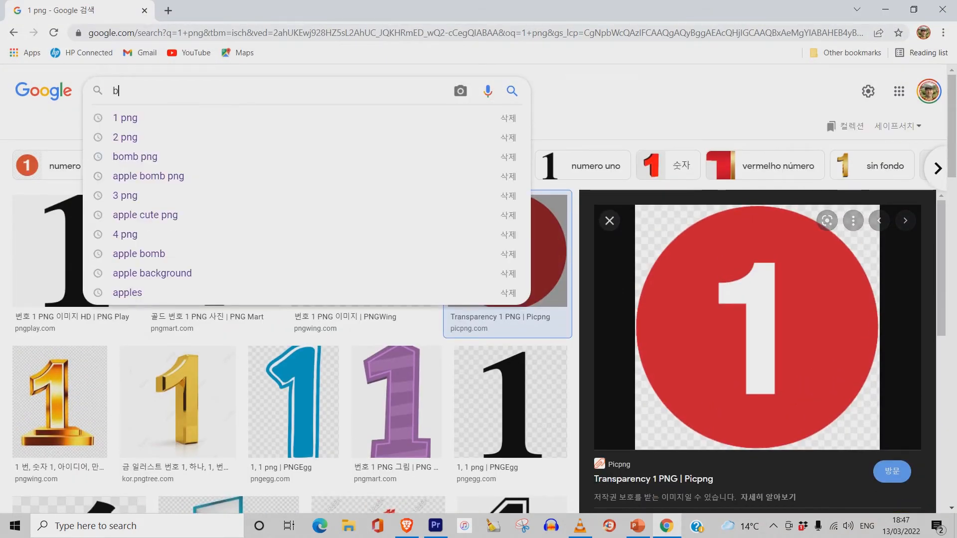
pyautogui.write('omb png')
pyautogui.press('Return')
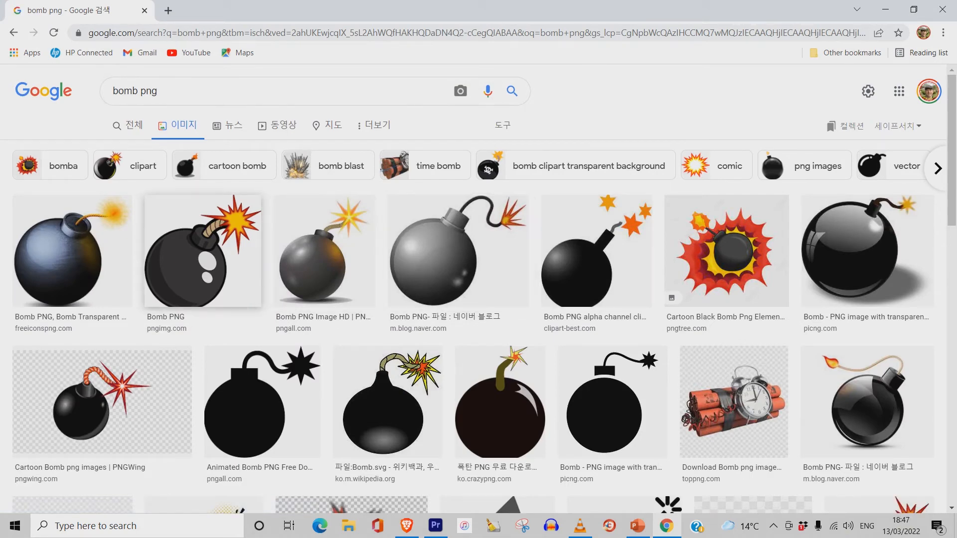
# - Open the cartoon bomb image result and copy the image
pyautogui.scroll(-2, 202, 225)
pyautogui.click(204, 149)
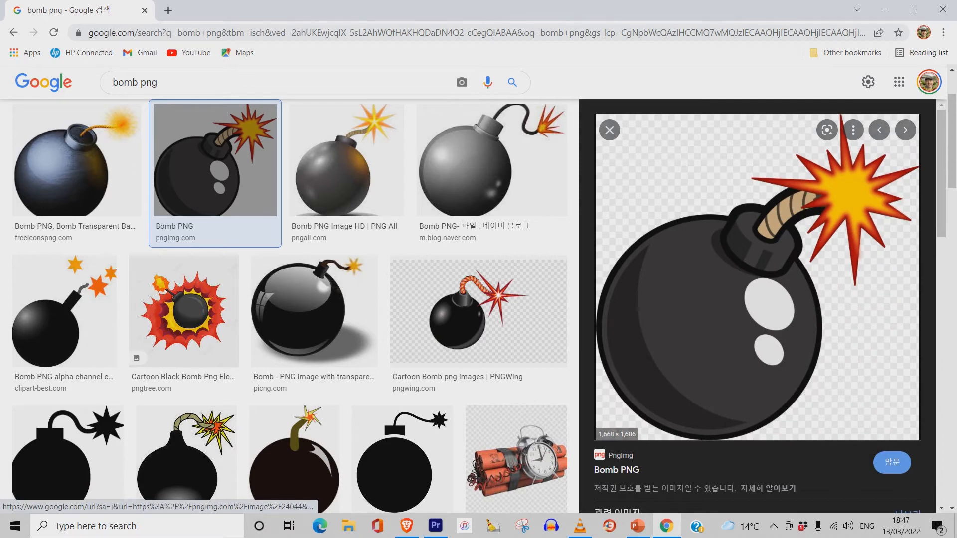
pyautogui.rightClick(737, 234)
pyautogui.click(768, 383)
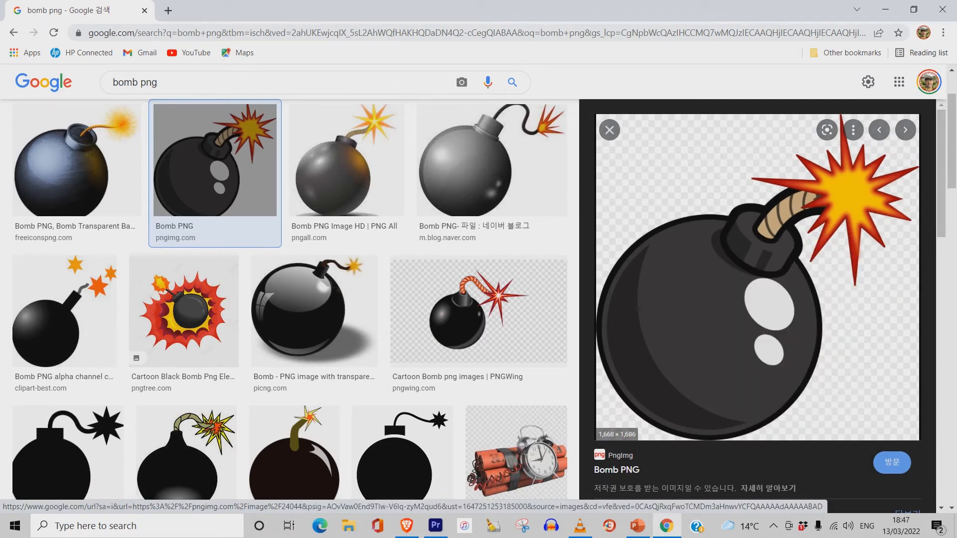
# - Return to PowerPoint and paste the bomb image into slide 9, adjusting its placement
pyautogui.click(885, 9)
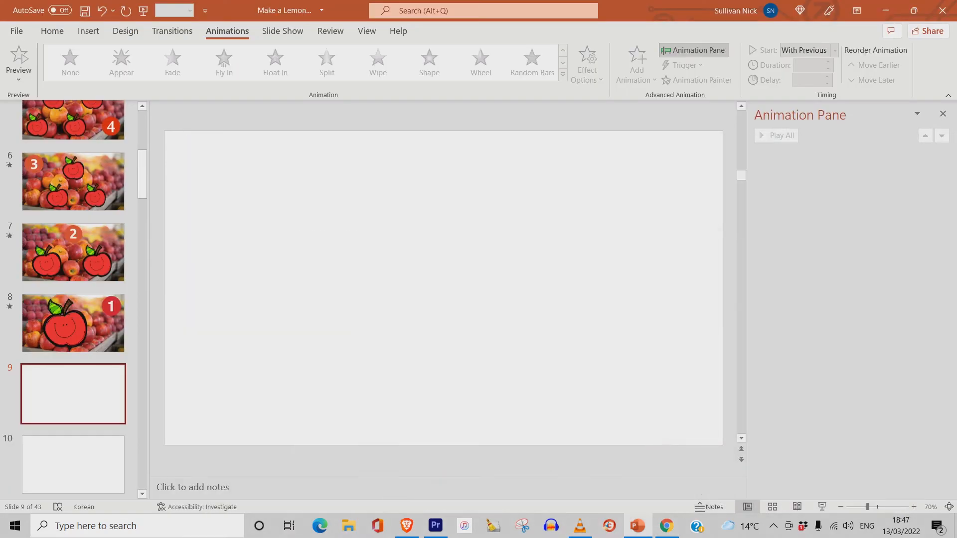
pyautogui.rightClick(427, 219)
pyautogui.click(456, 249)
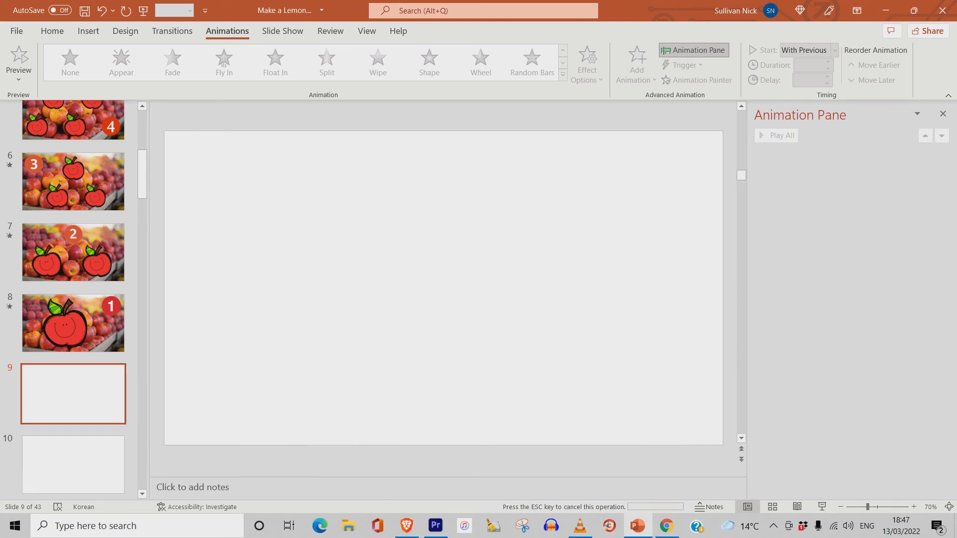
pyautogui.moveTo(572, 158); pyautogui.dragTo(569, 162)
pyautogui.moveTo(428, 303); pyautogui.dragTo(444, 288)
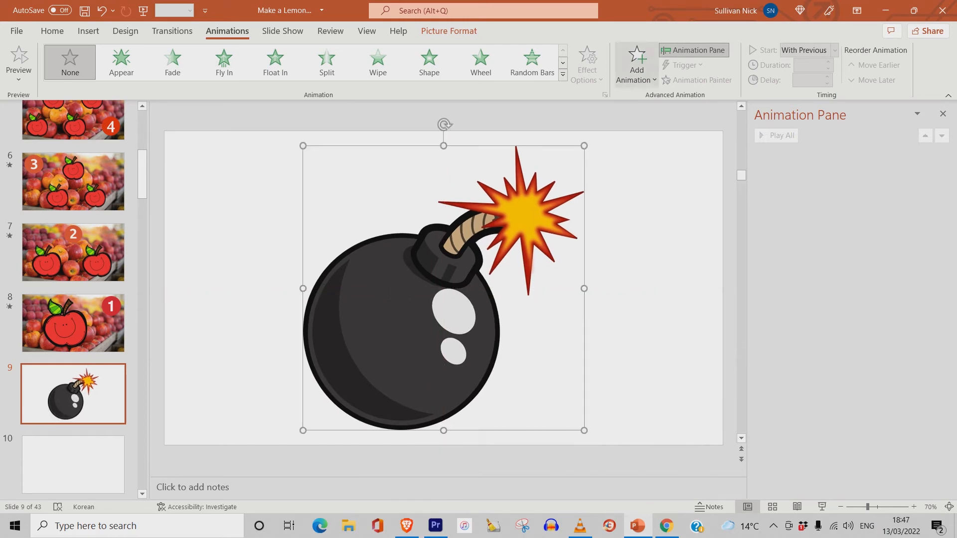
# - Add a Fade entrance to the bomb, starting With Previous with a 1-second duration
pyautogui.click(637, 67)
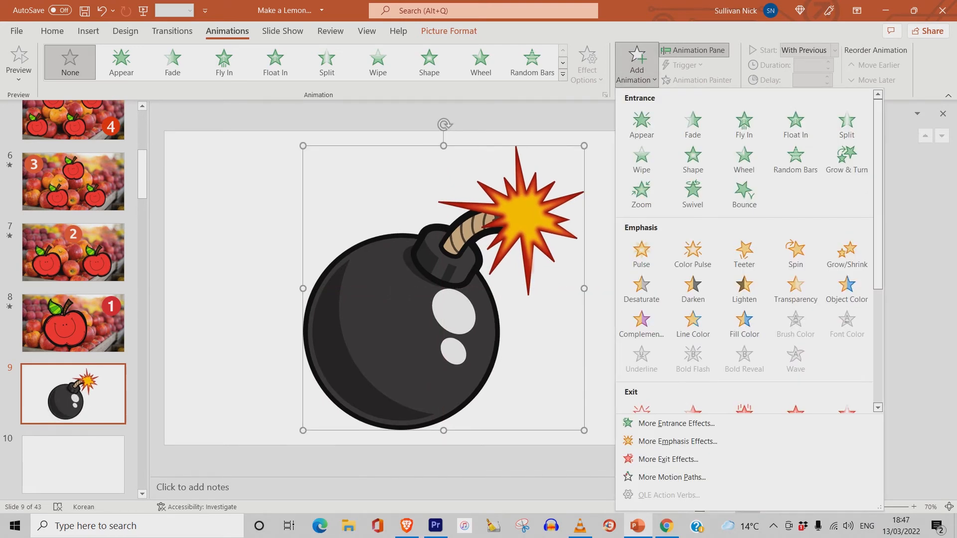
pyautogui.click(693, 125)
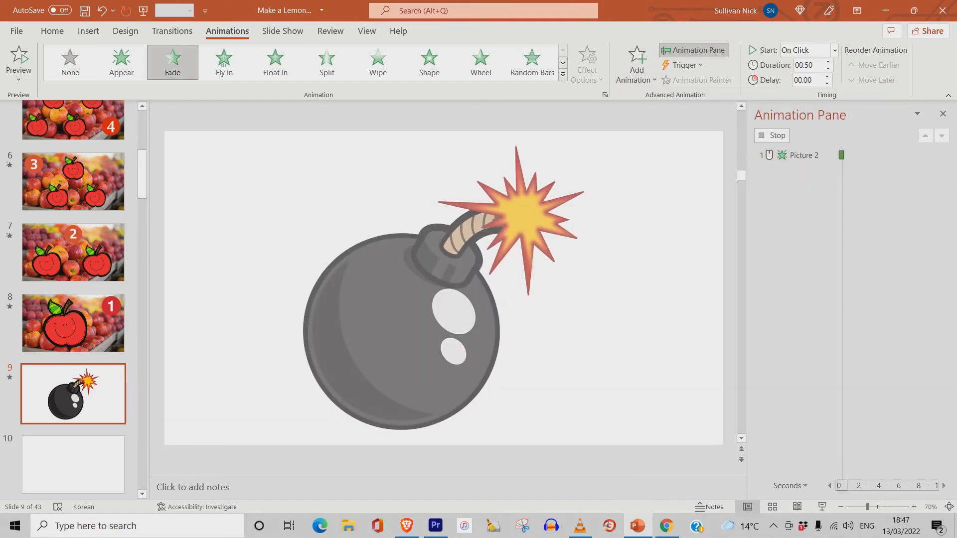
pyautogui.click(942, 155)
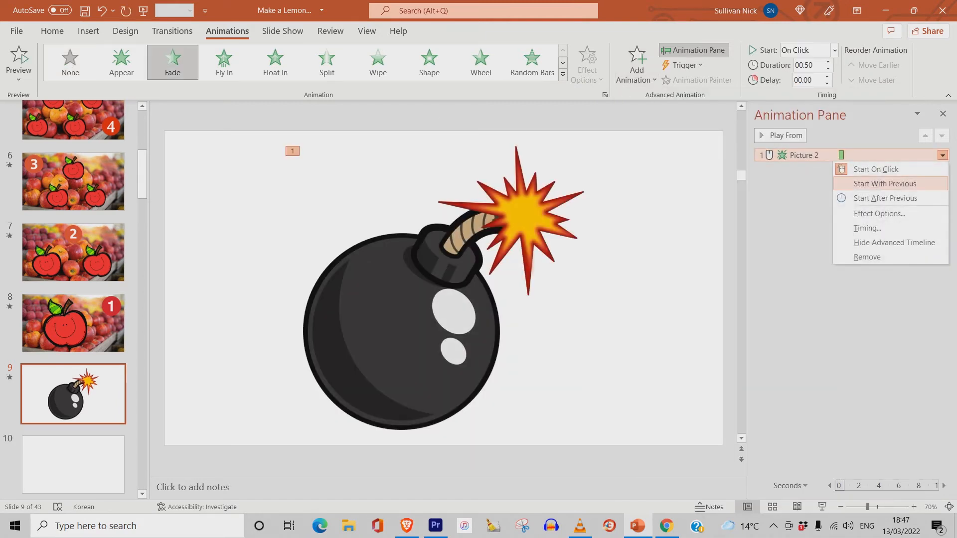
pyautogui.click(870, 178)
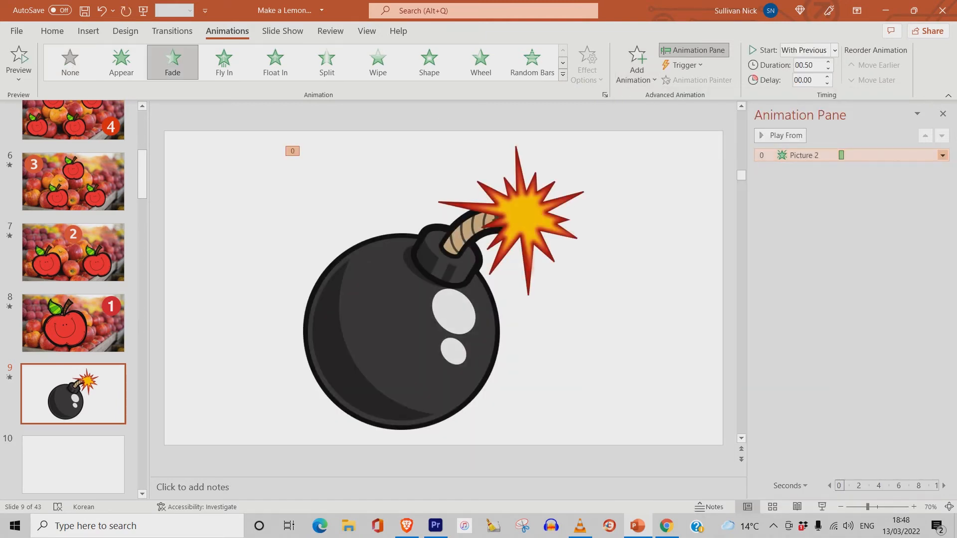
pyautogui.click(942, 155)
pyautogui.click(868, 229)
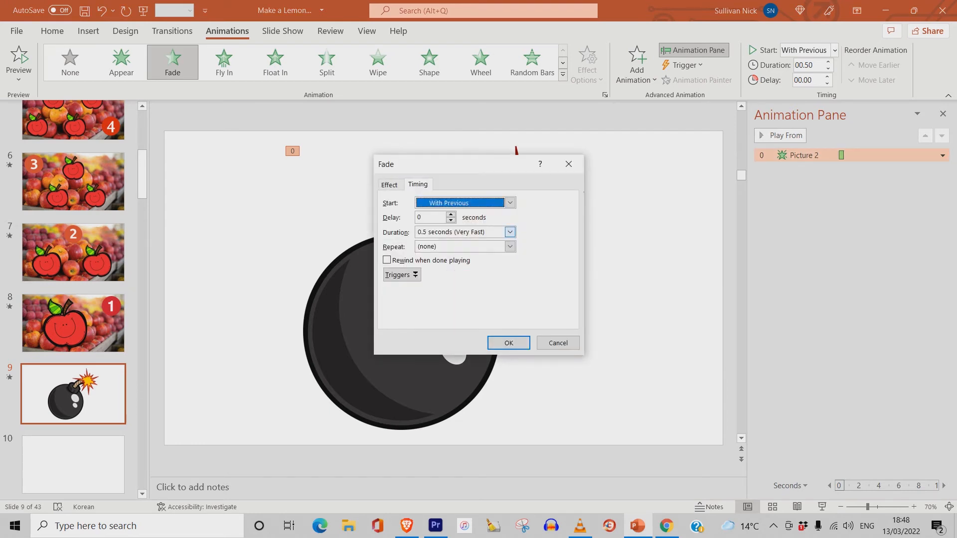
pyautogui.click(509, 232)
pyautogui.click(464, 277)
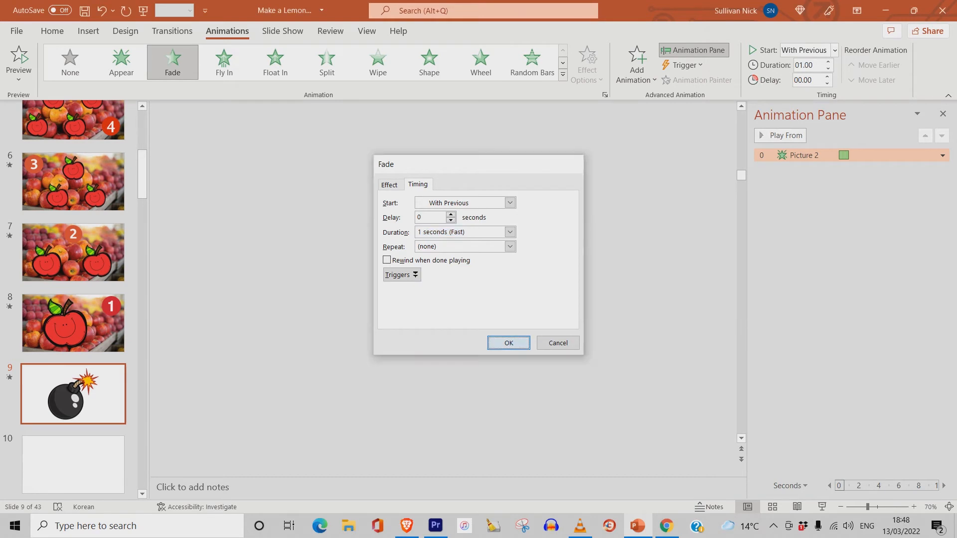
pyautogui.press('Return')
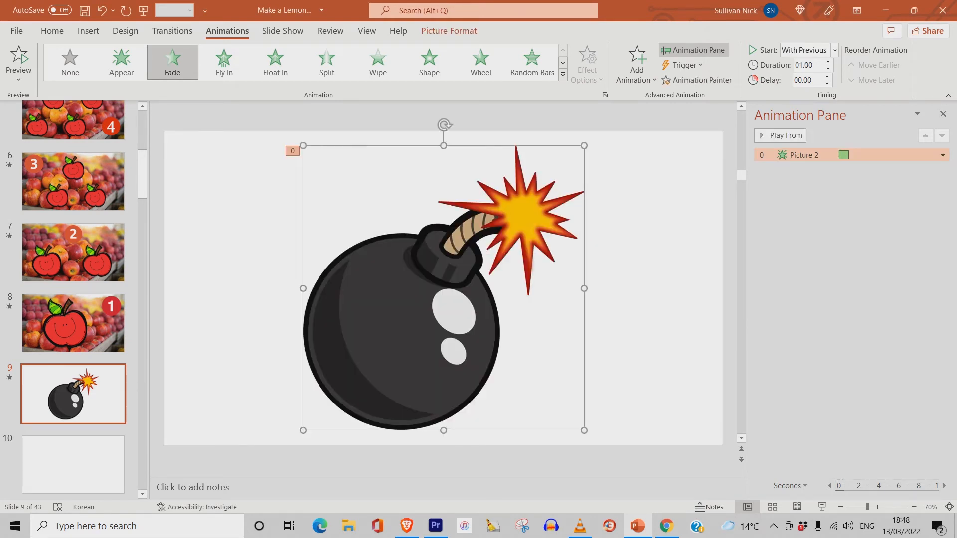
# - Add a Teeter emphasis to the bomb, starting With Previous with a 2-second duration
pyautogui.click(637, 63)
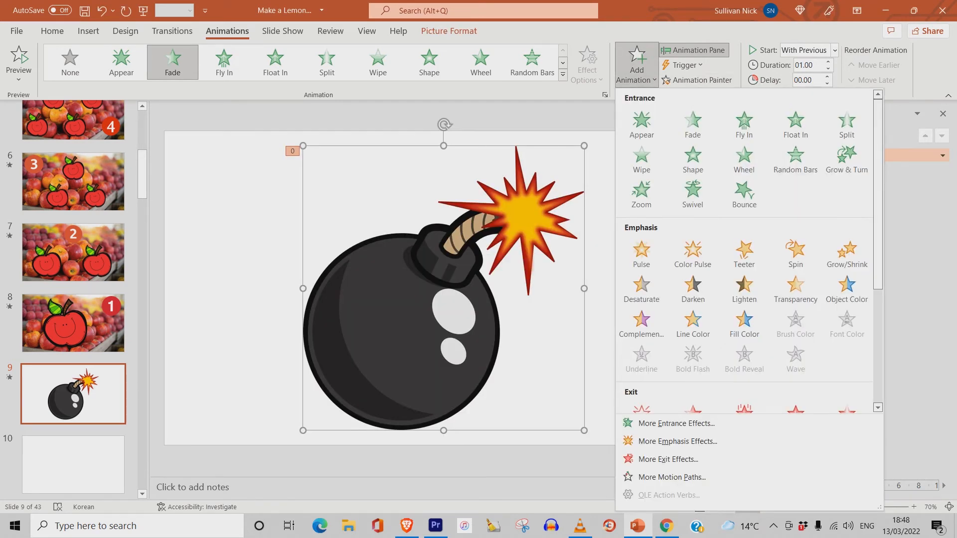
pyautogui.click(744, 251)
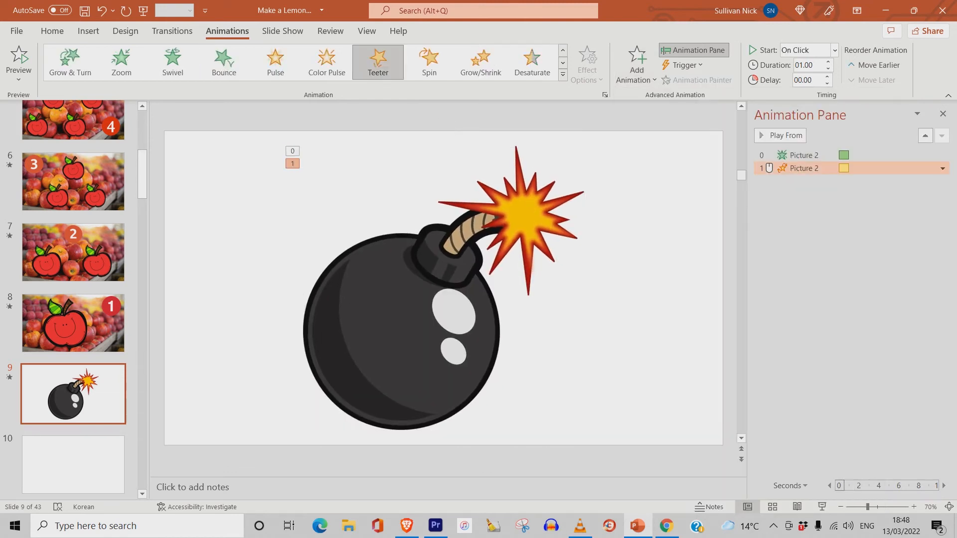
pyautogui.click(942, 168)
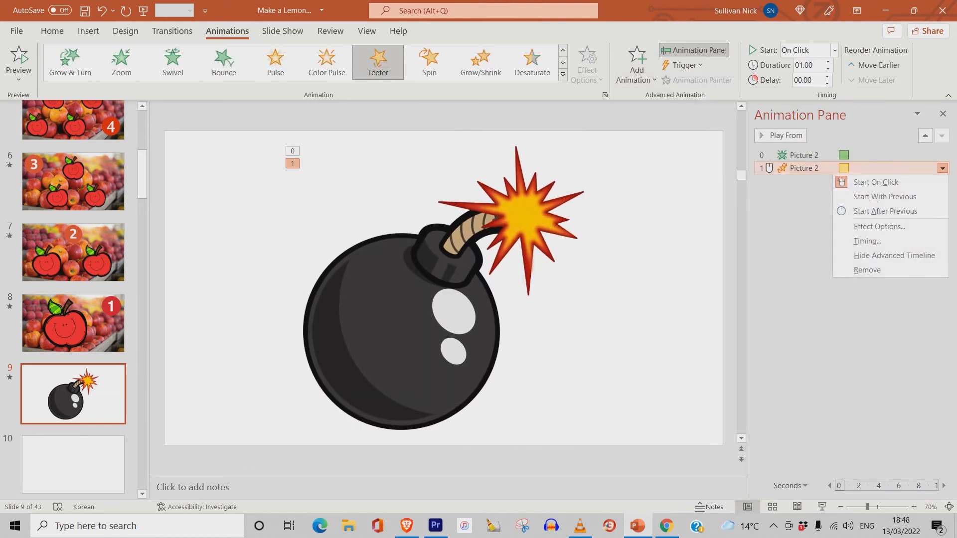
pyautogui.click(885, 196)
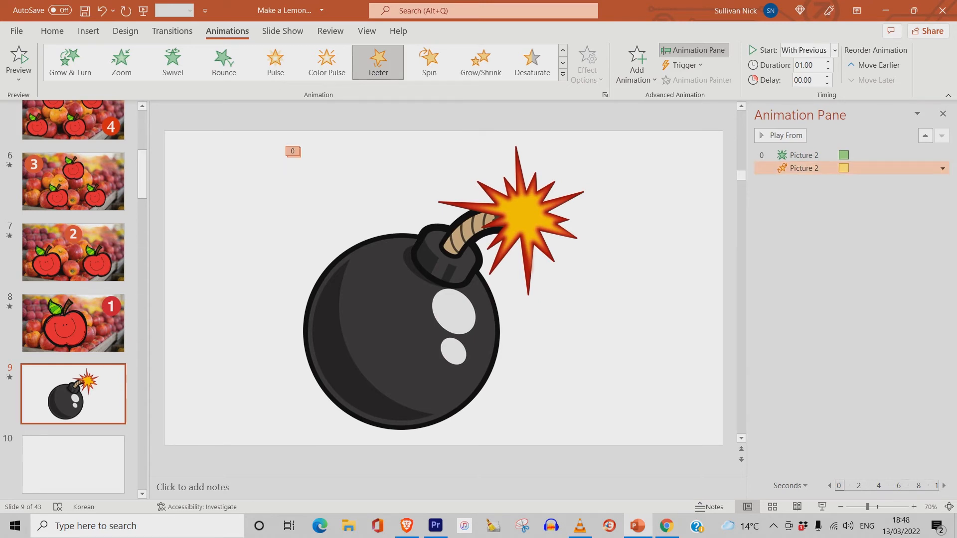
pyautogui.click(943, 168)
pyautogui.click(870, 241)
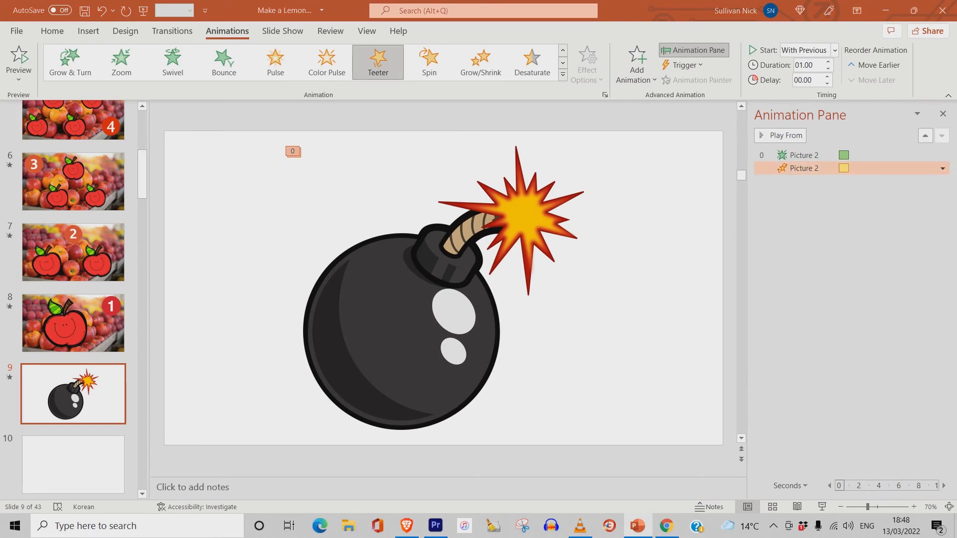
pyautogui.click(510, 232)
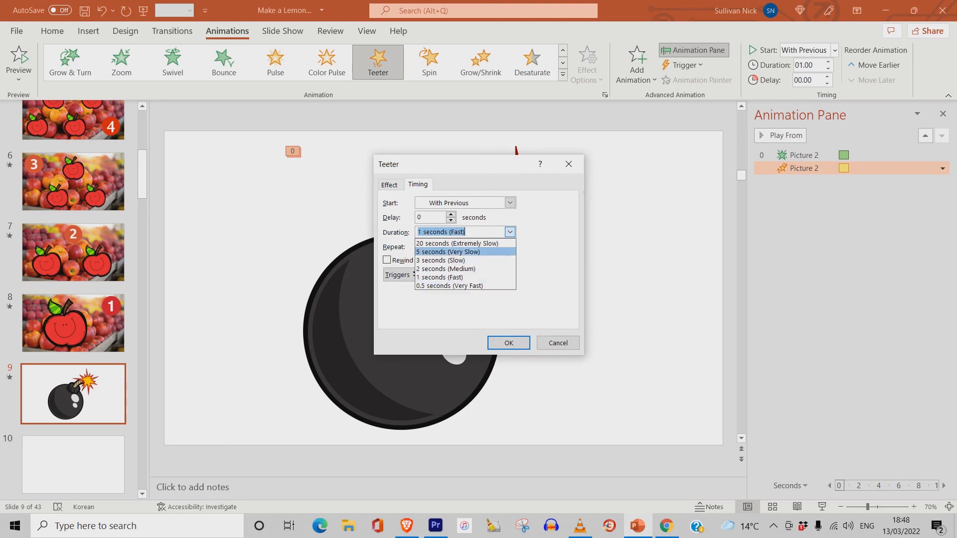
pyautogui.click(459, 269)
pyautogui.press('Return')
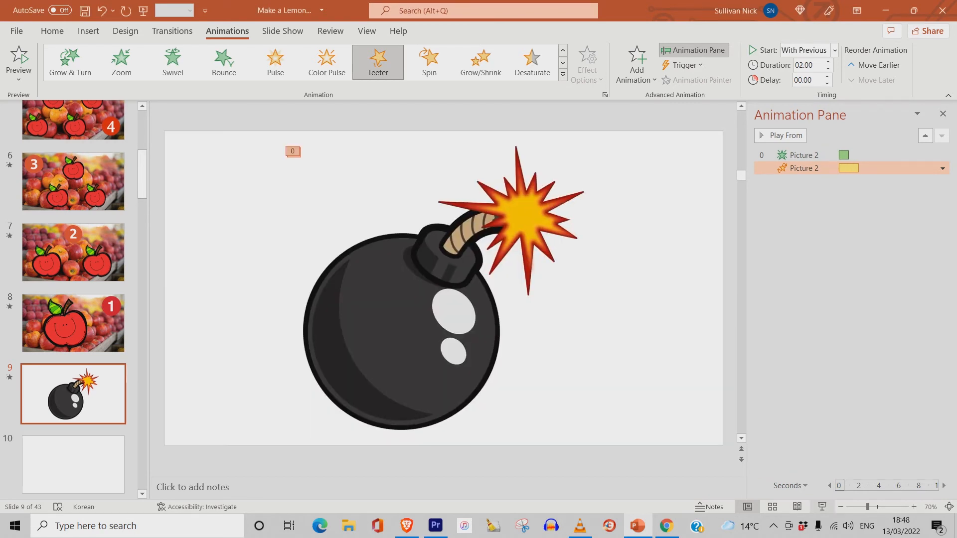
# - Preview the bomb slide in slide show and exit it
pyautogui.click(822, 507)
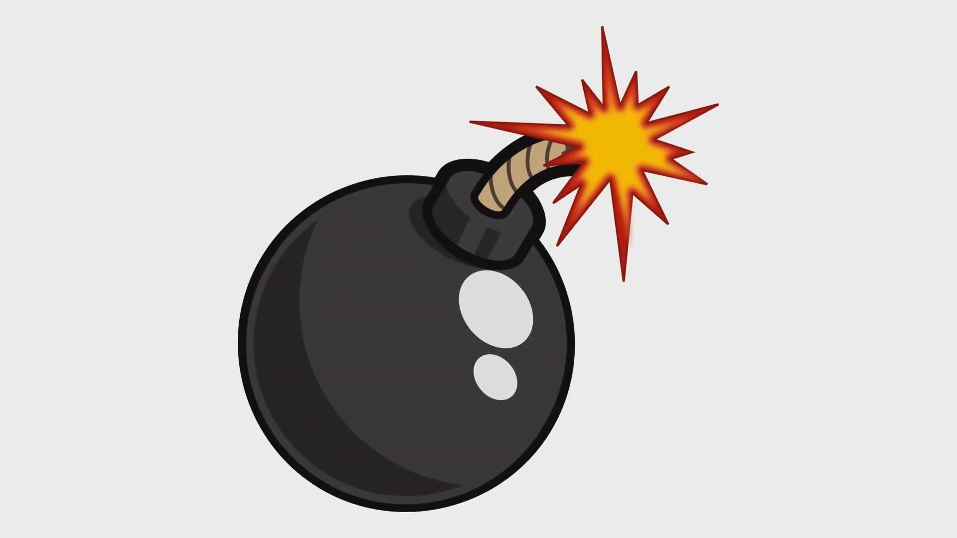
pyautogui.press('Escape')
# - Go to slide 8 and copy its apple photo background picture
pyautogui.press('Up')
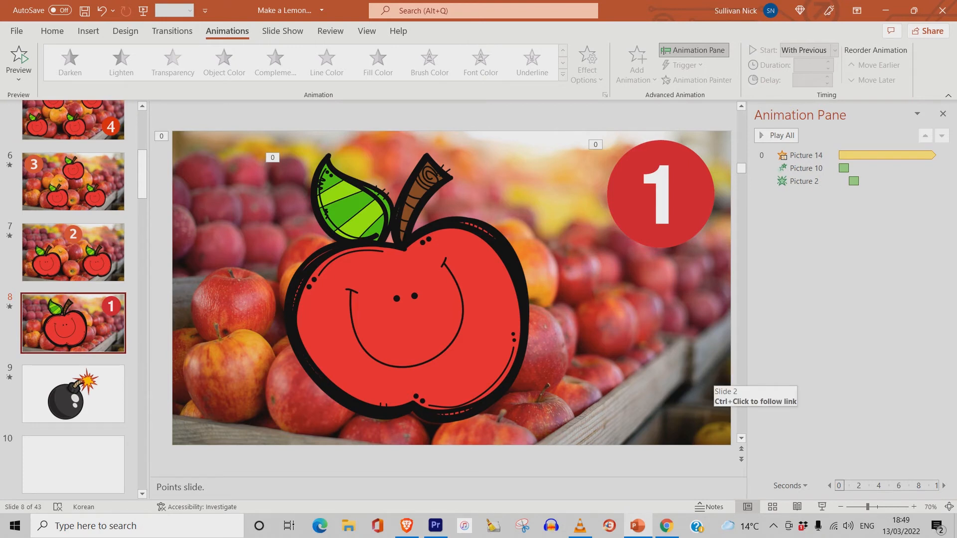
pyautogui.click(712, 376)
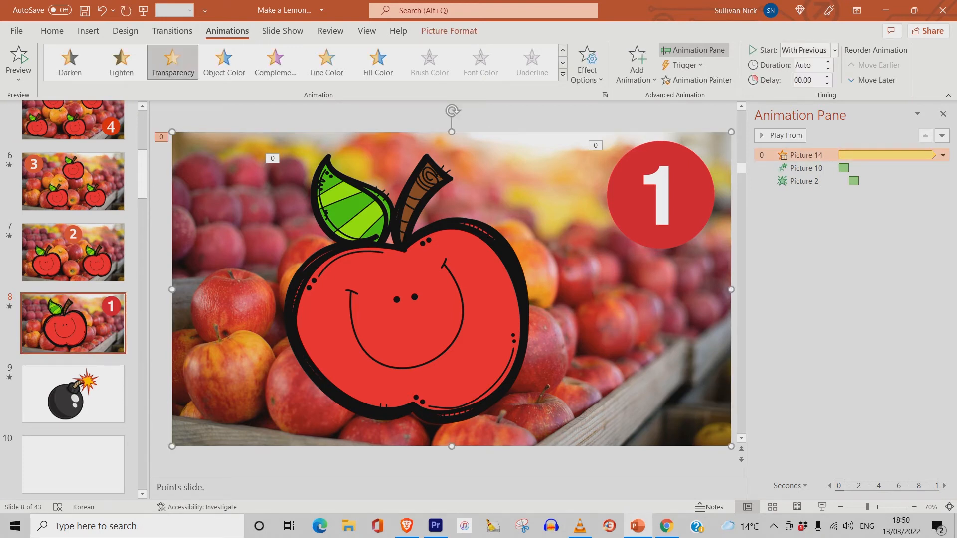
pyautogui.rightClick(662, 354)
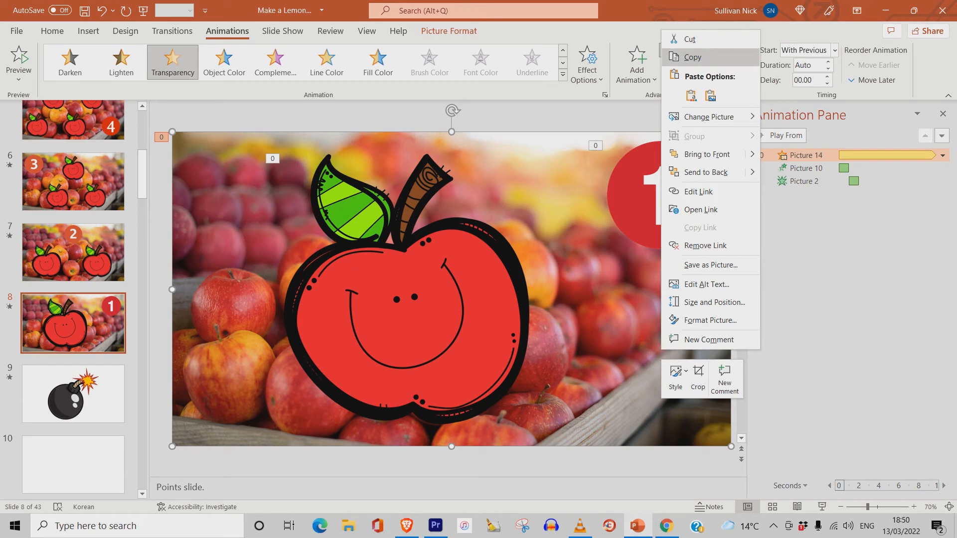
pyautogui.click(692, 57)
# - Paste the apple photo background onto slide 9
pyautogui.click(73, 393)
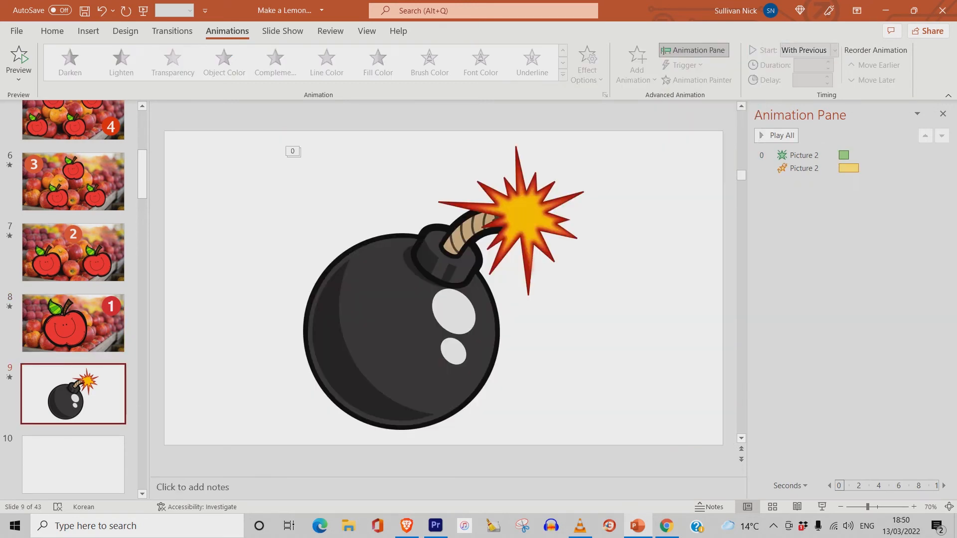
pyautogui.rightClick(630, 286)
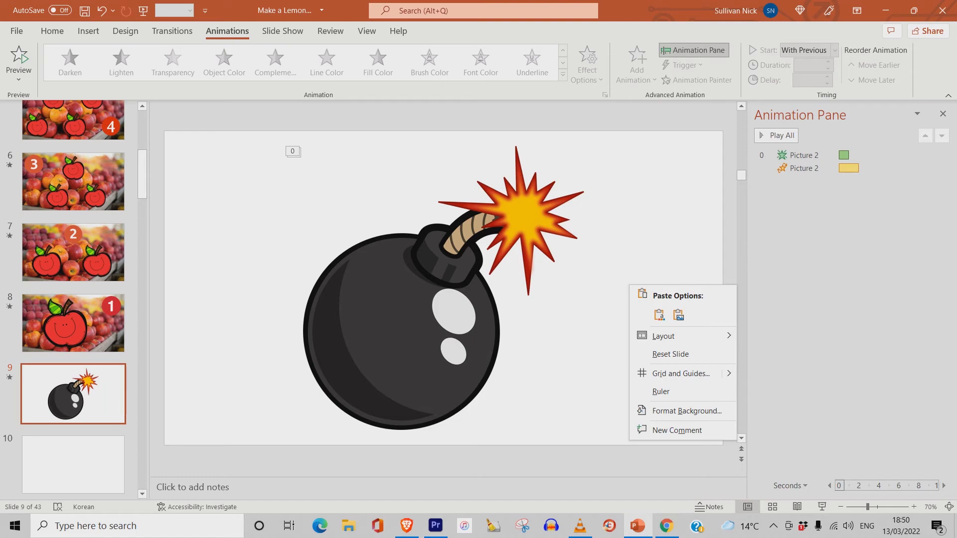
pyautogui.click(659, 314)
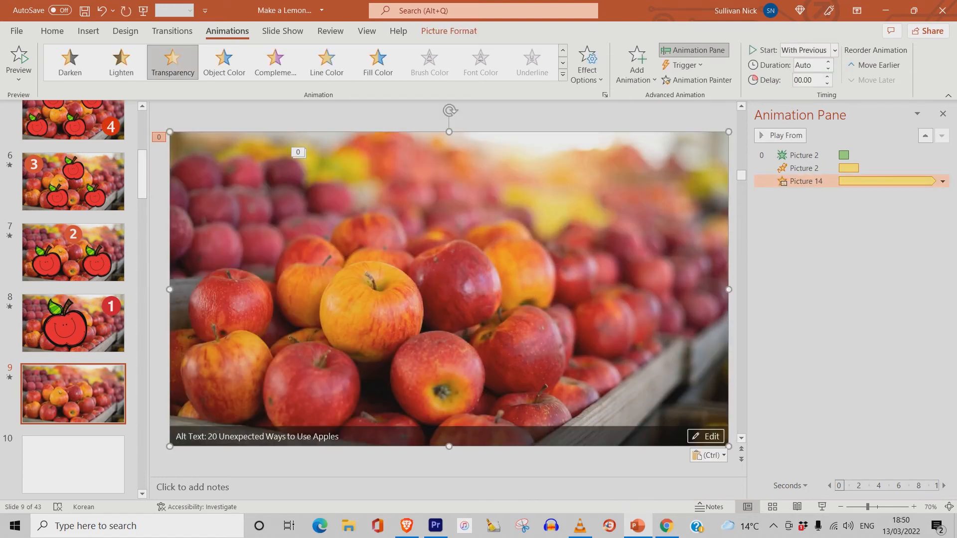
# - Send the pasted apple photo background to the back, behind the bomb
pyautogui.rightClick(562, 192)
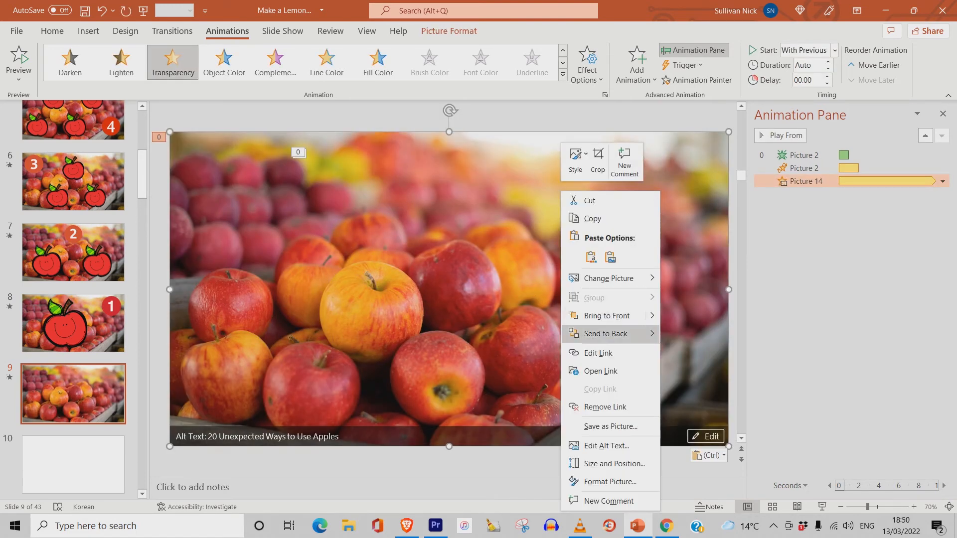
pyautogui.moveTo(606, 333)
pyautogui.click(705, 334)
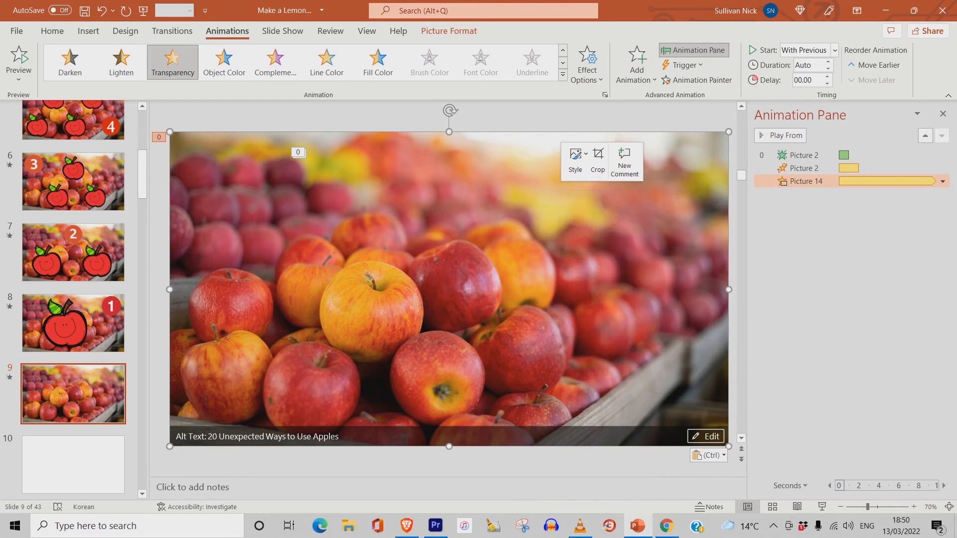
pyautogui.press('Escape')
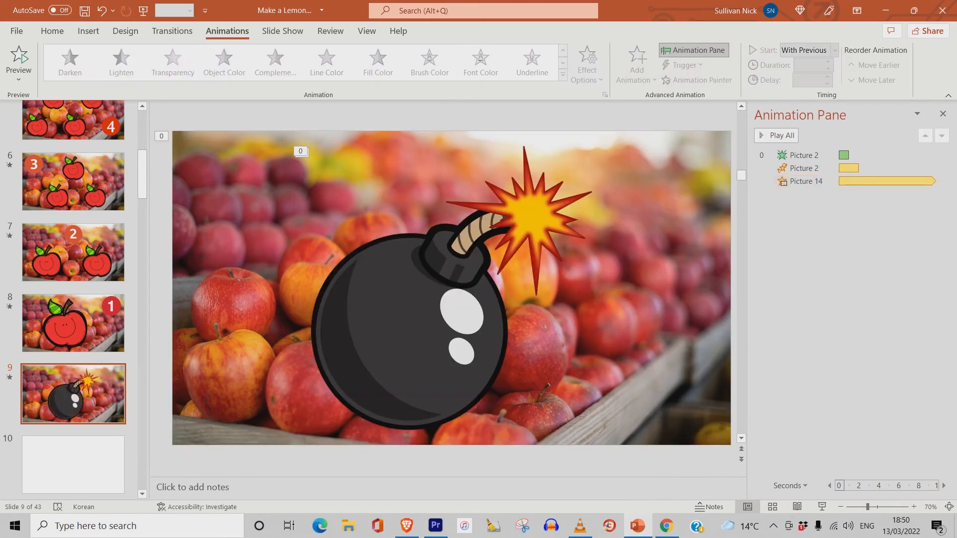
# - Move the background picture's animation to the top of the slide's animation order
pyautogui.click(806, 181)
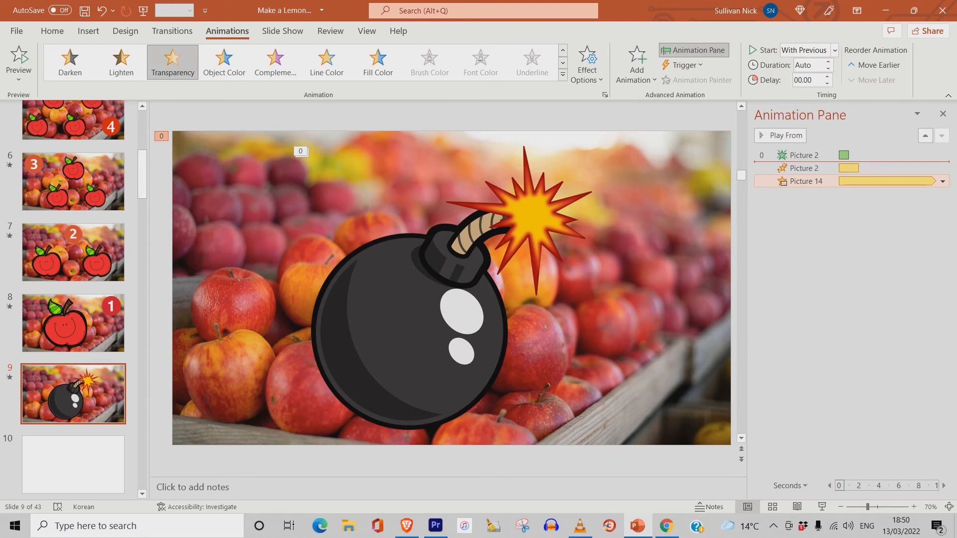
pyautogui.moveTo(806, 181); pyautogui.dragTo(806, 155)
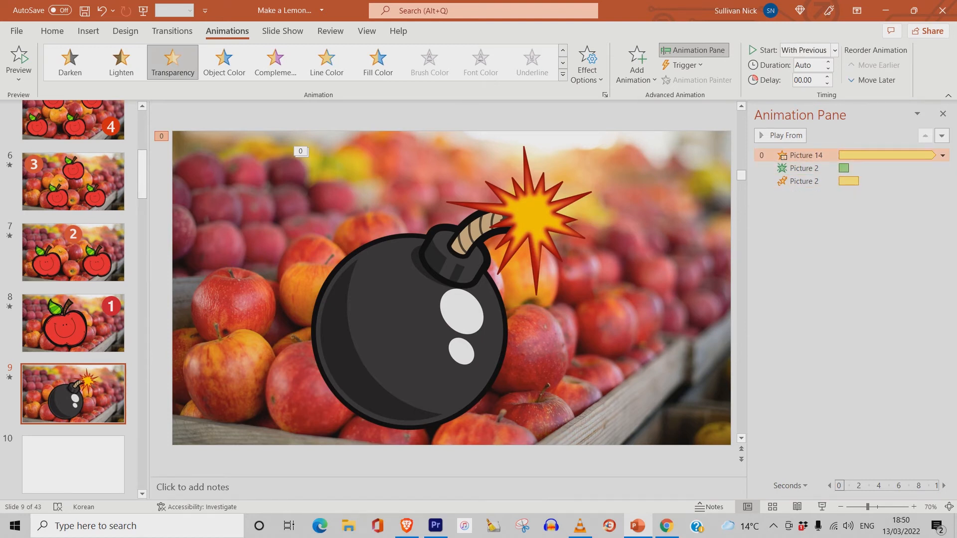
# - Add the Bomb sound to the bomb's Fade entrance animation through its effect options
pyautogui.click(539, 249)
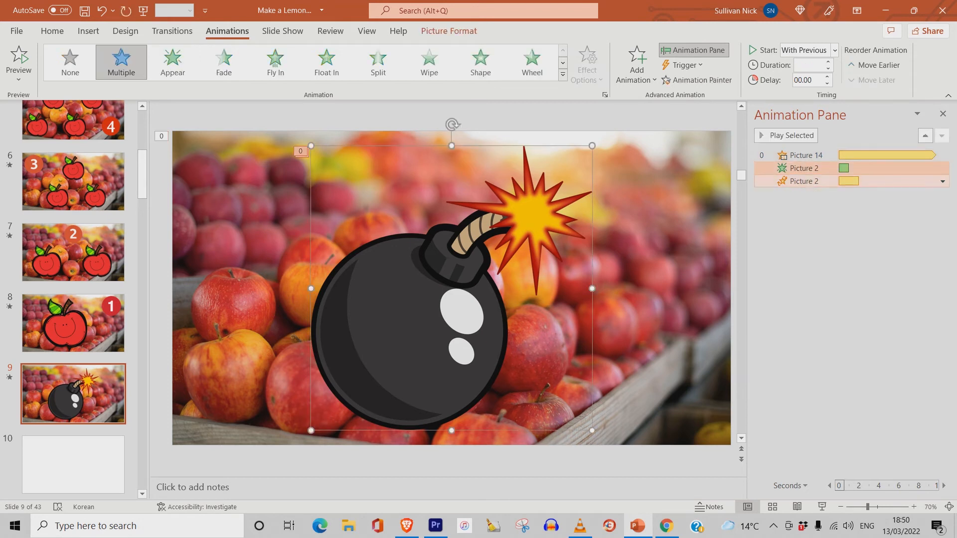
pyautogui.click(805, 169)
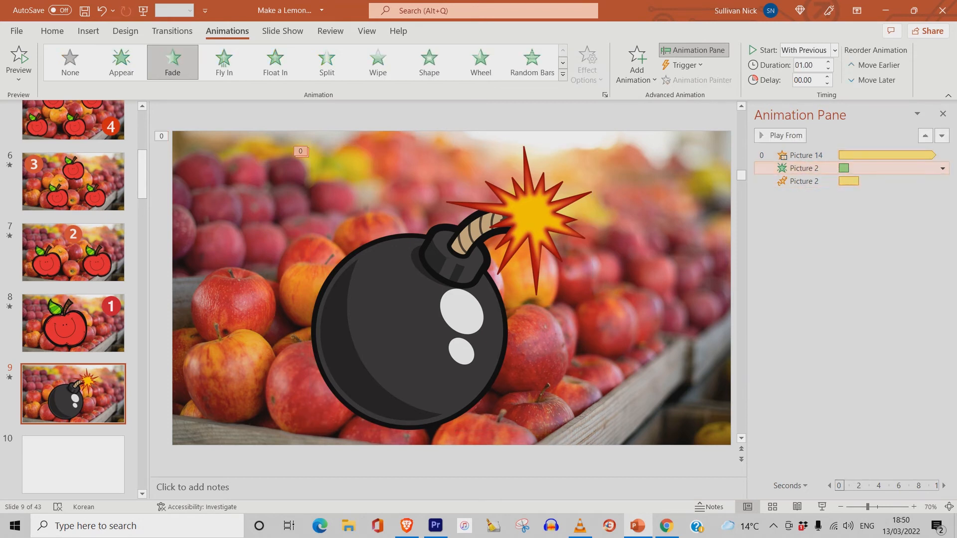
pyautogui.click(942, 168)
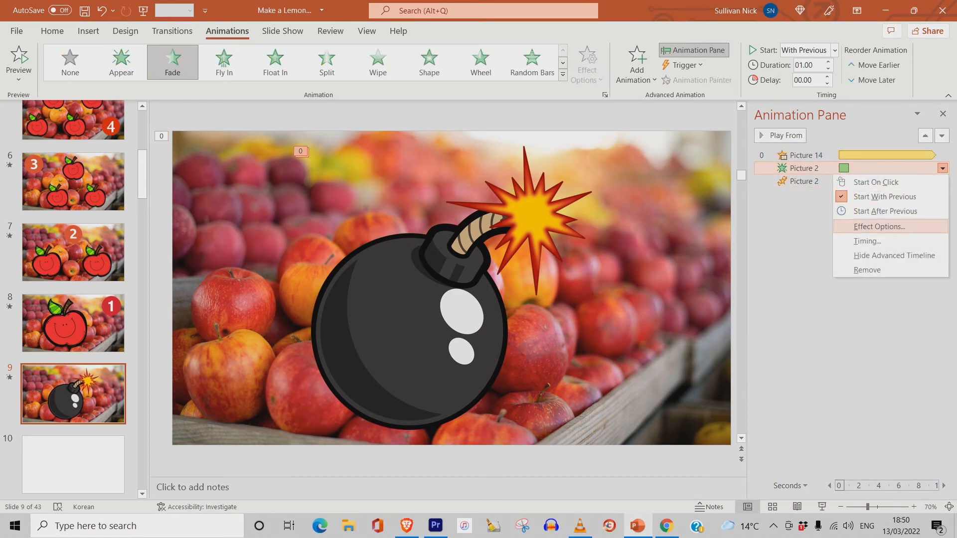
pyautogui.click(879, 226)
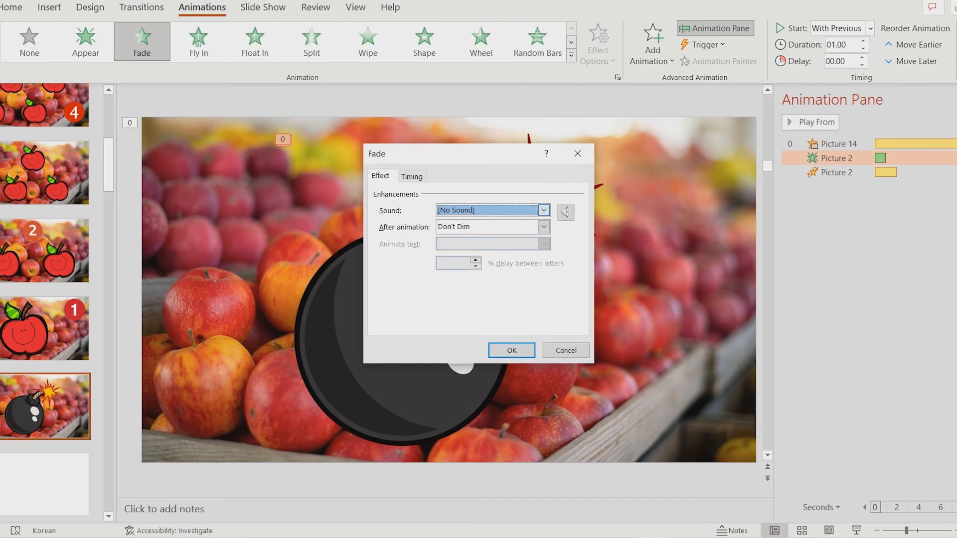
pyautogui.click(544, 210)
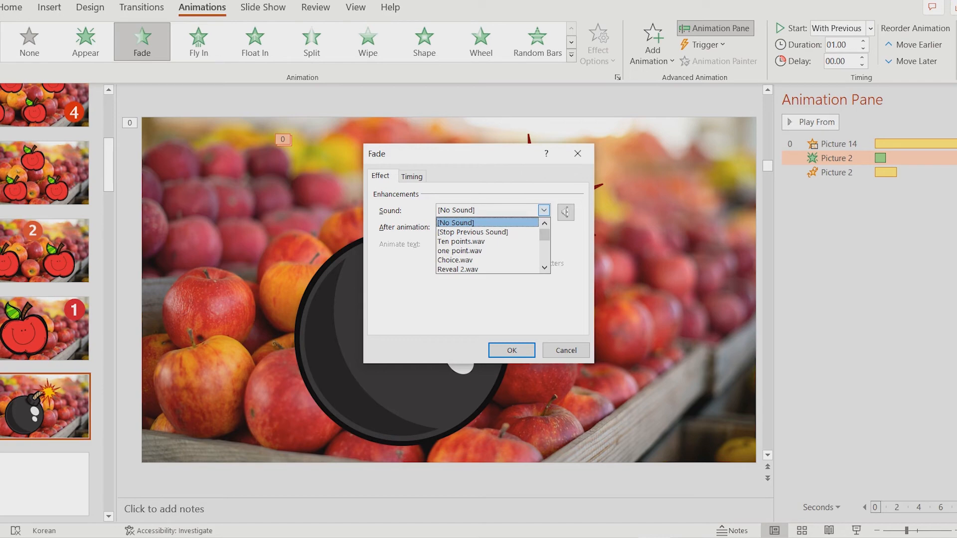
pyautogui.scroll(-3, 488, 245)
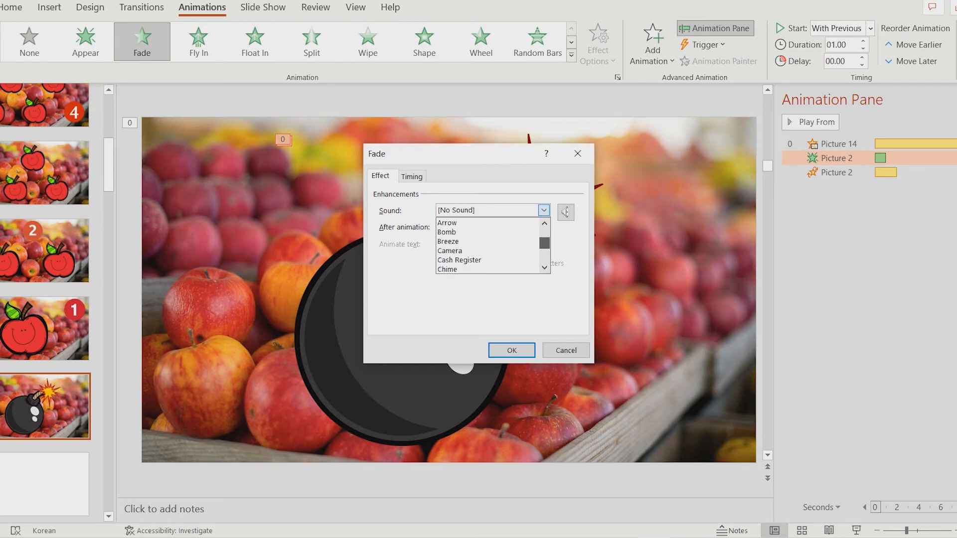
pyautogui.moveTo(544, 244); pyautogui.dragTo(544, 248)
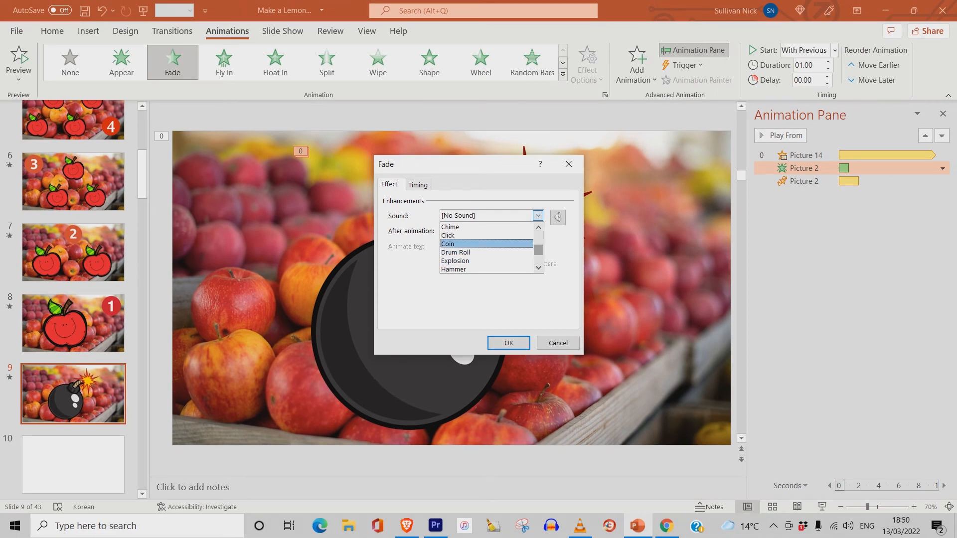
pyautogui.click(538, 228)
pyautogui.click(539, 227)
pyautogui.click(539, 227)
pyautogui.click(539, 228)
pyautogui.click(538, 227)
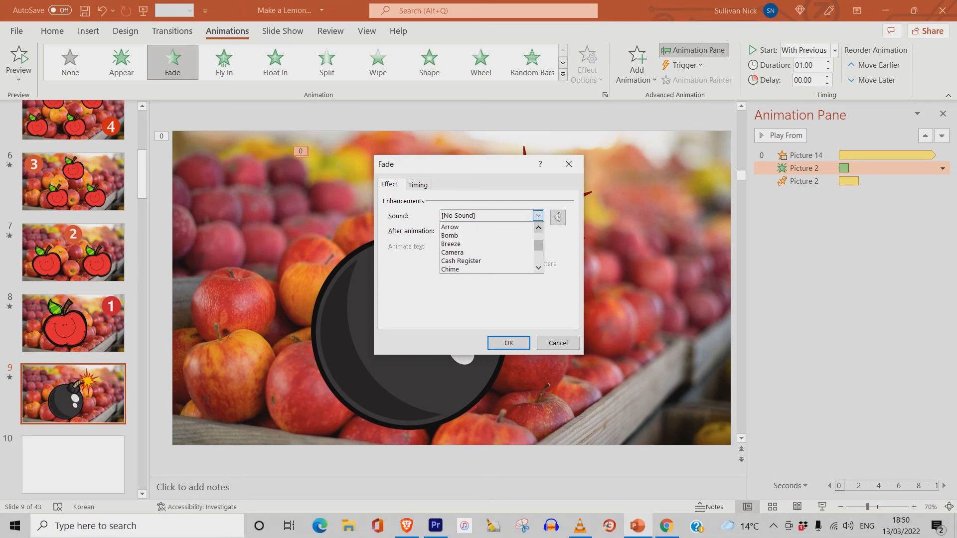
pyautogui.click(479, 235)
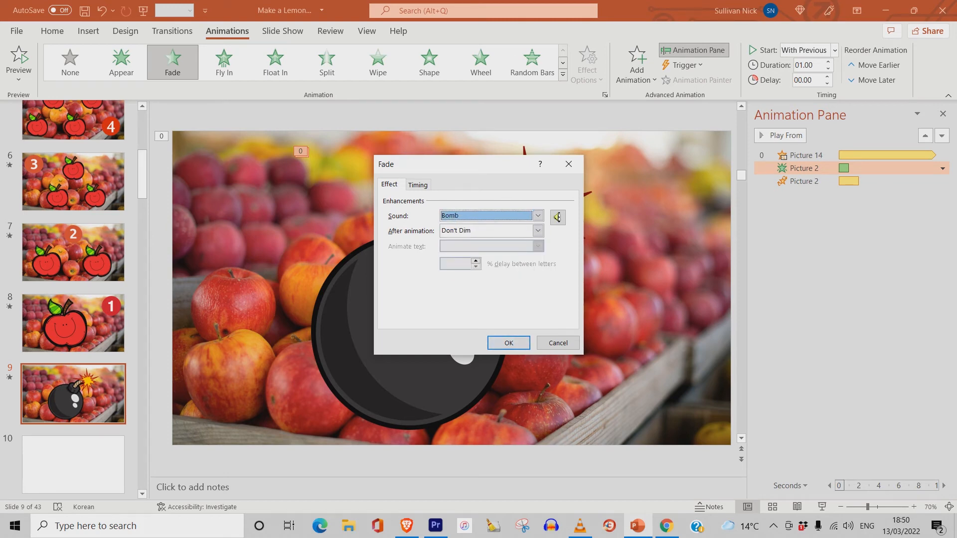
pyautogui.press('Return')
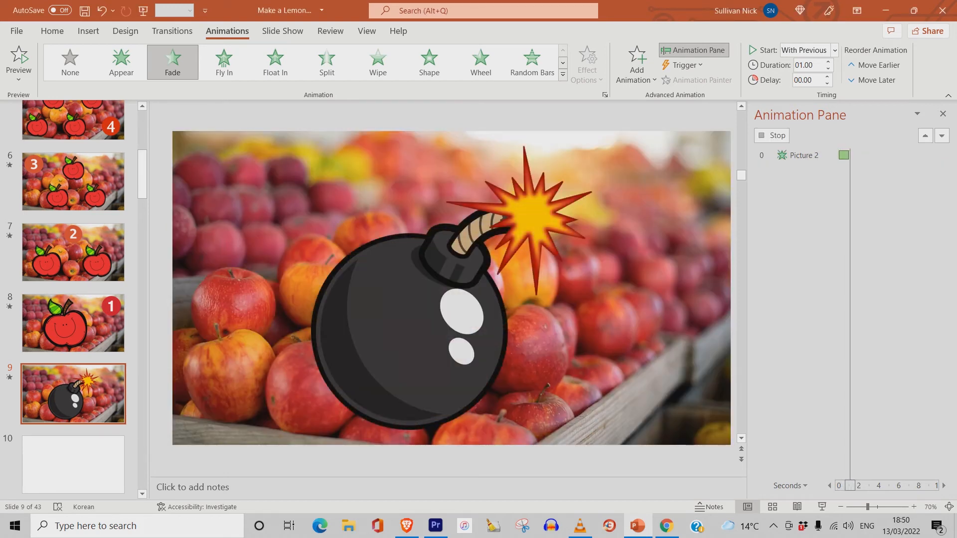
# - Play the bomb slide as a slide show to check the sound, then exit
pyautogui.press('XF86AudioRaiseVolume')
pyautogui.click(822, 507)
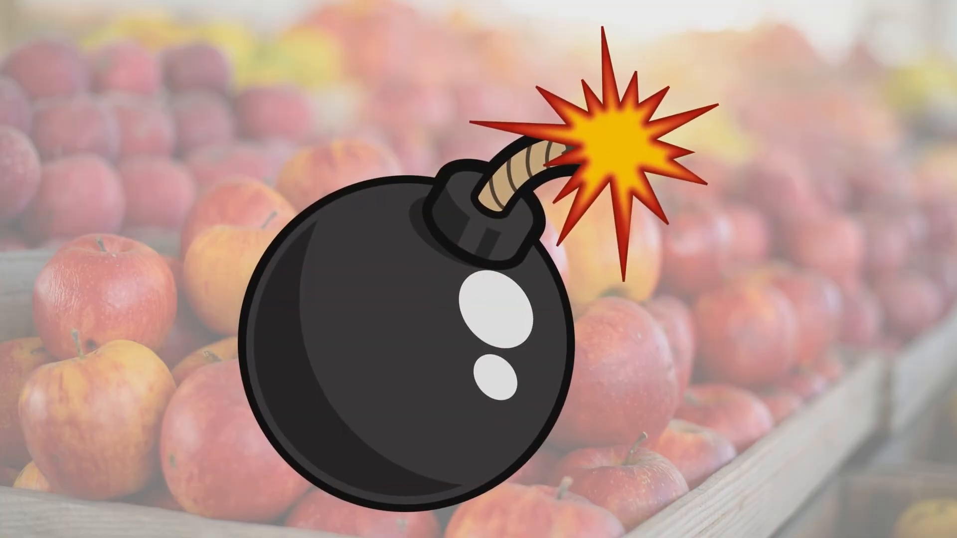
pyautogui.press('Escape')
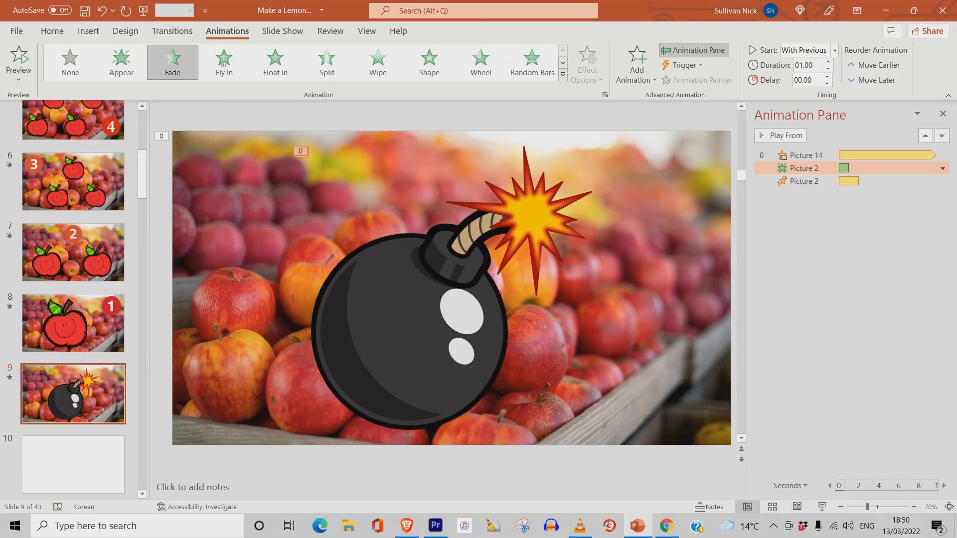
# - Look through the number slides 5 to 8 and the bomb slide with their animations
pyautogui.scroll(2, 73, 249)
pyautogui.scroll(4, 73, 250)
pyautogui.click(74, 247)
pyautogui.scroll(-2, 73, 250)
pyautogui.click(73, 214)
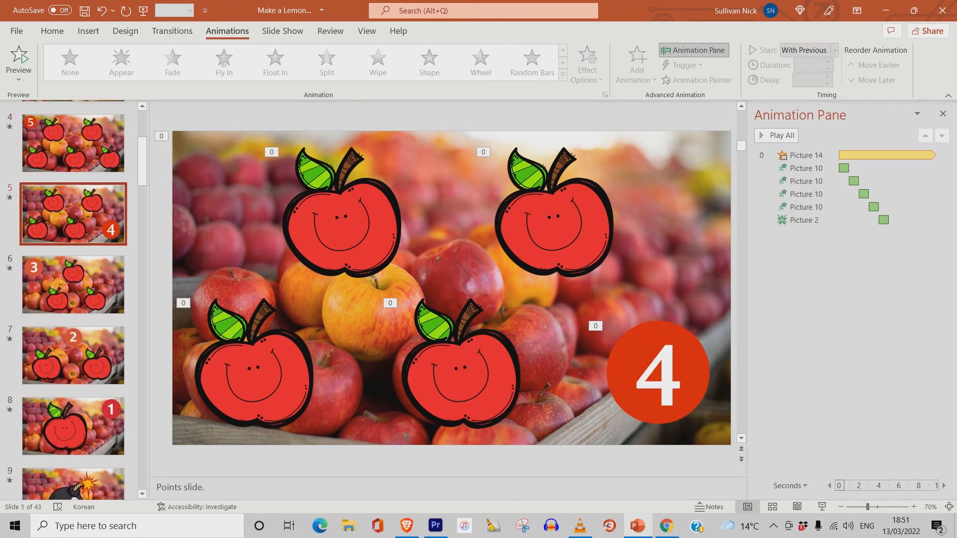
pyautogui.scroll(-1, 73, 216)
pyautogui.click(74, 216)
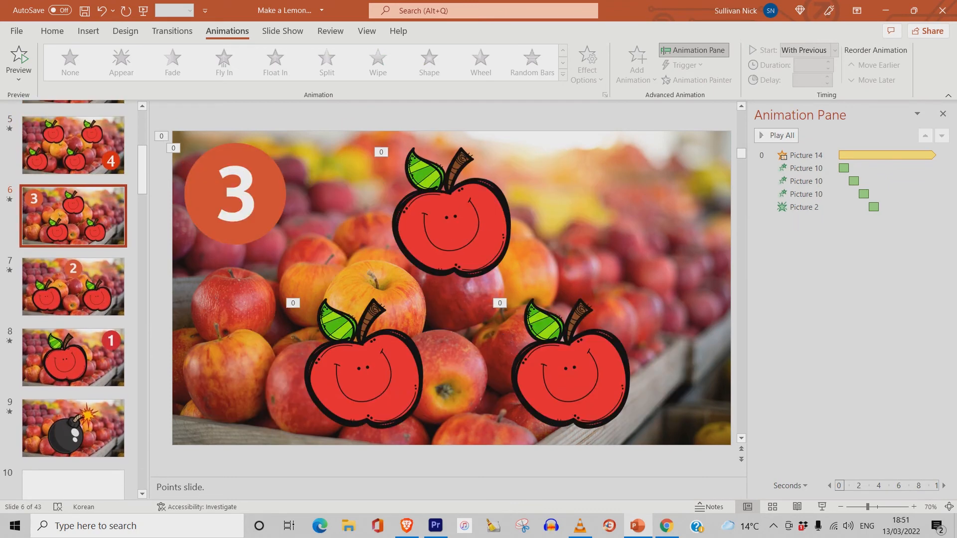
pyautogui.click(73, 287)
pyautogui.scroll(-2, 73, 279)
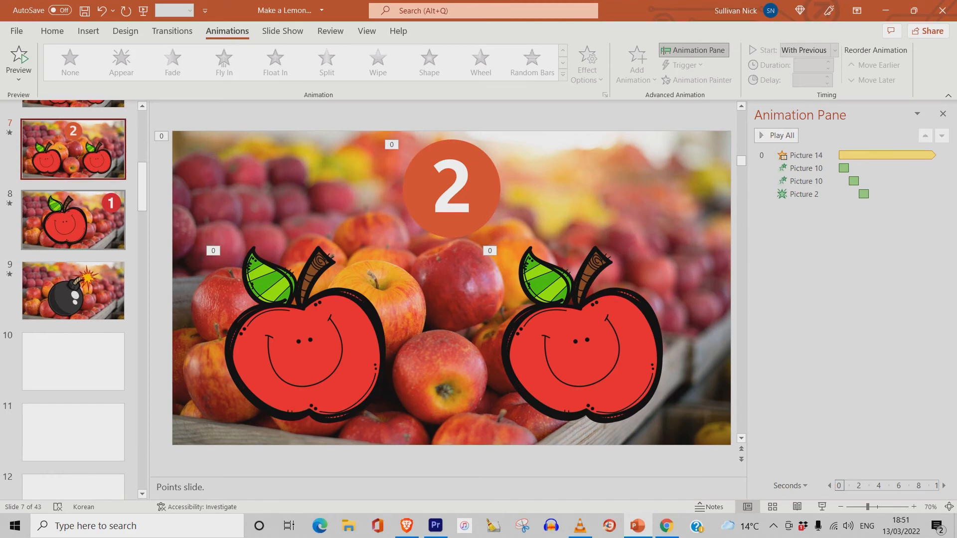
pyautogui.click(74, 219)
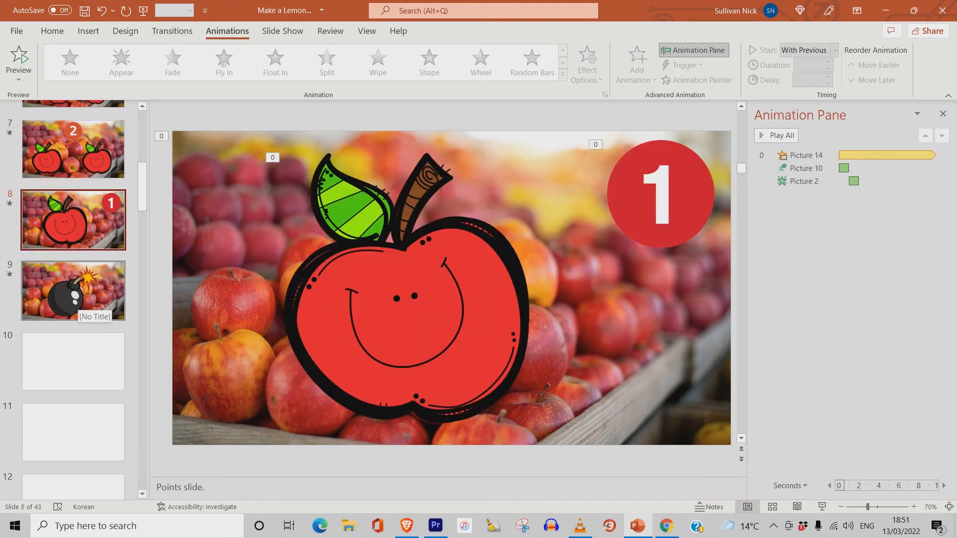
pyautogui.click(75, 294)
pyautogui.scroll(5, 74, 284)
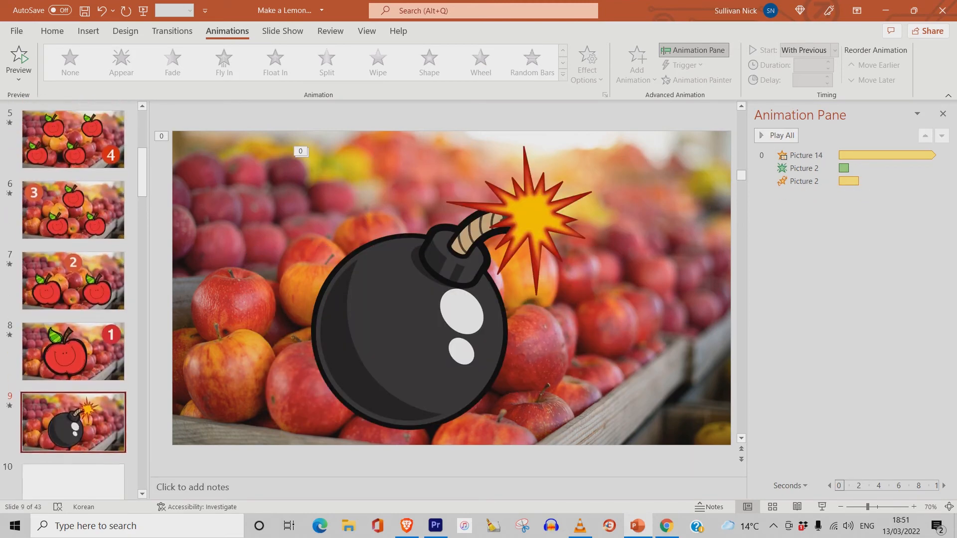
pyautogui.scroll(-2, 73, 284)
pyautogui.scroll(3, 73, 285)
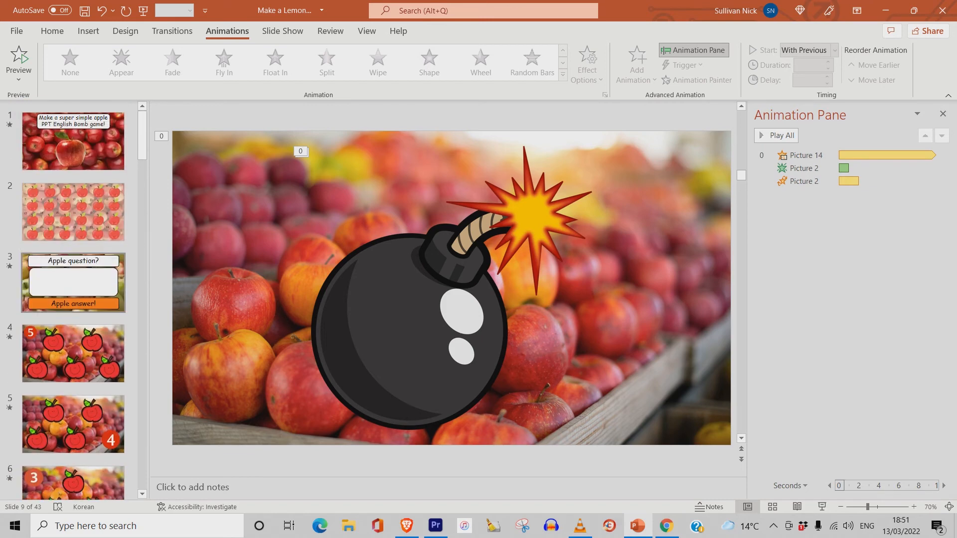
# - Open slide 2, the main question slide, and browse the slide thumbnails
pyautogui.click(73, 212)
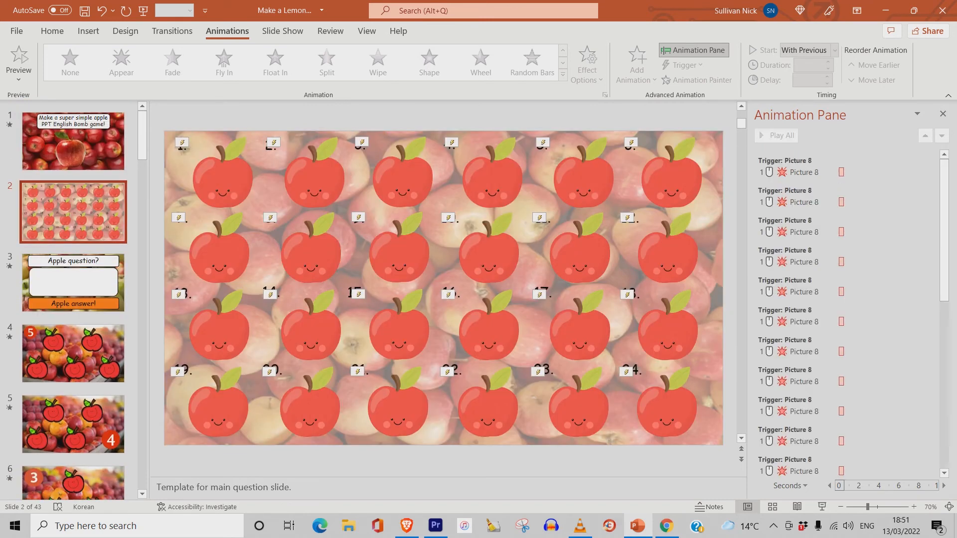
pyautogui.scroll(-4, 73, 284)
pyautogui.scroll(1, 73, 285)
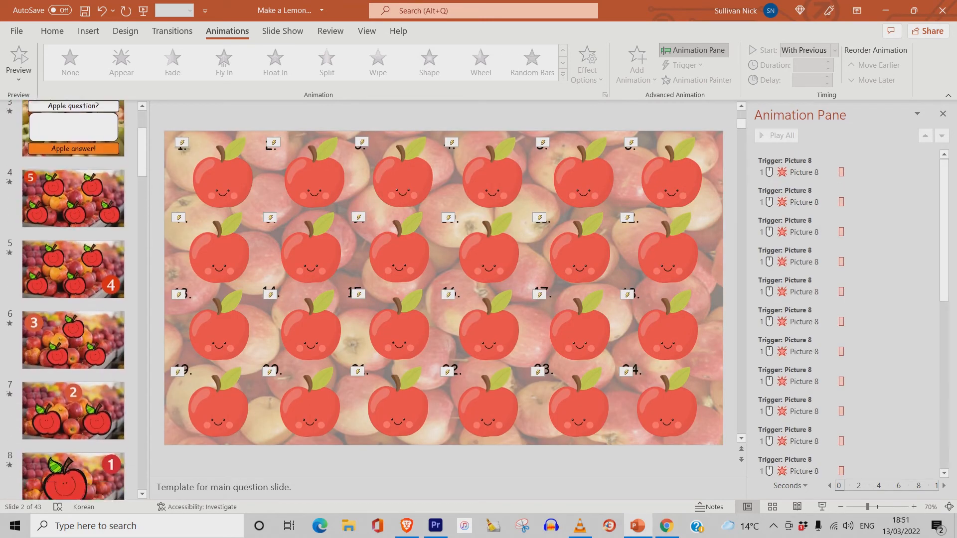
pyautogui.scroll(-1, 73, 199)
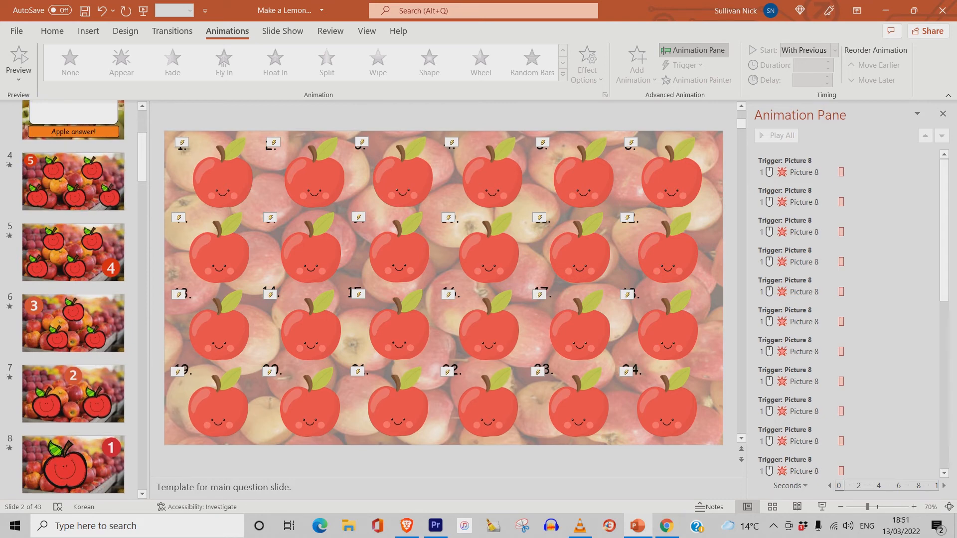